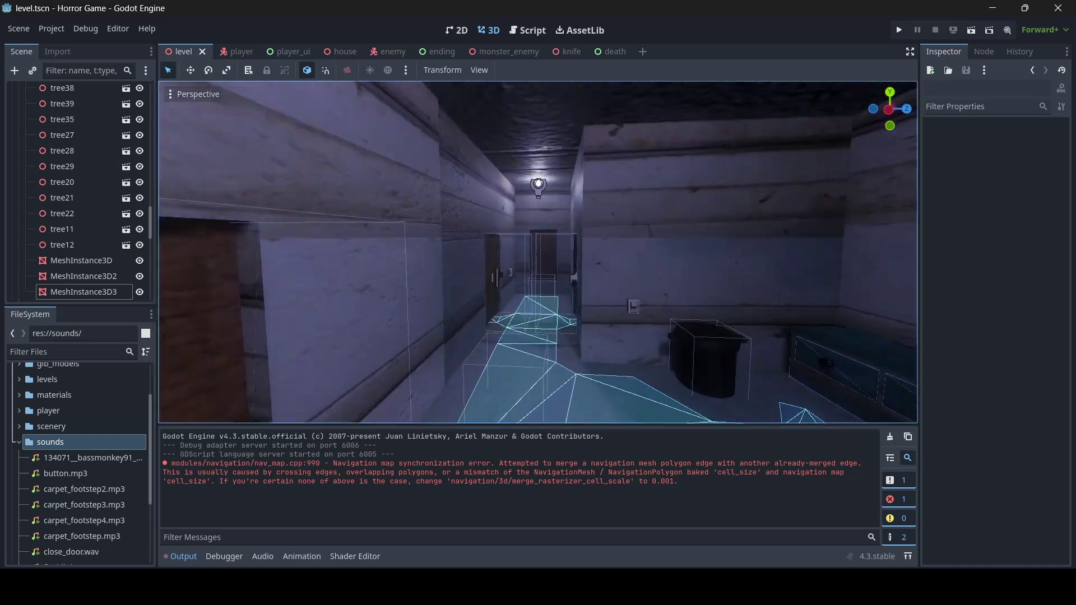
# Look around the hallway, living room and dining area of the house in the level scene.
pyautogui.press('w')
pyautogui.moveTo(538, 252); pyautogui.dragTo(734, 253, button='right')
pyautogui.press('w')
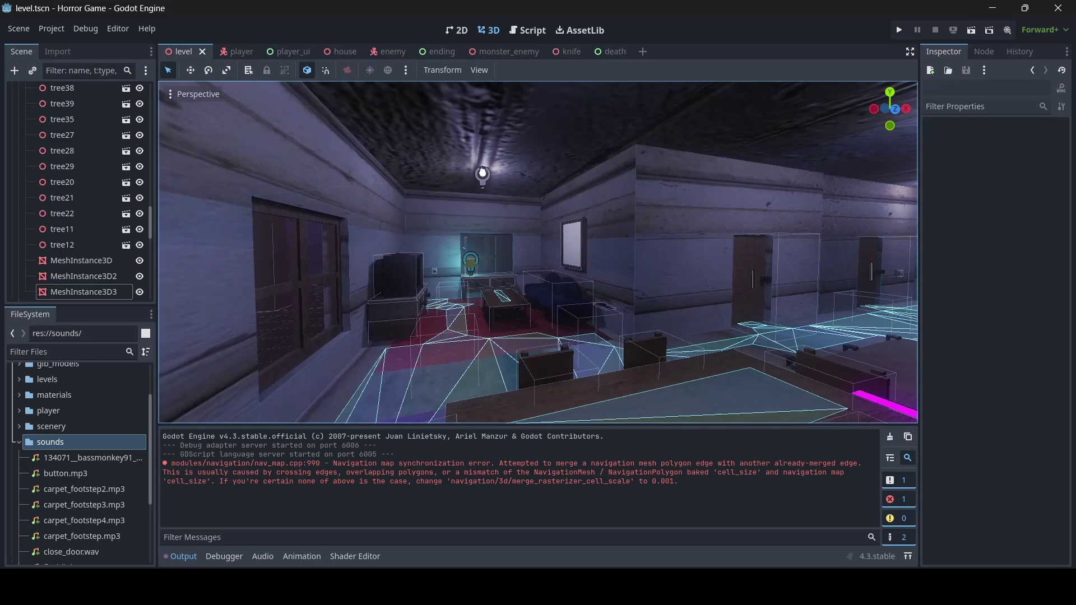
pyautogui.moveTo(538, 252); pyautogui.dragTo(701, 255, button='right')
pyautogui.press('w')
pyautogui.press('w')
pyautogui.press('s')
pyautogui.press('w')
pyautogui.press('s')
pyautogui.press('w')
pyautogui.press('w')
pyautogui.press('s')
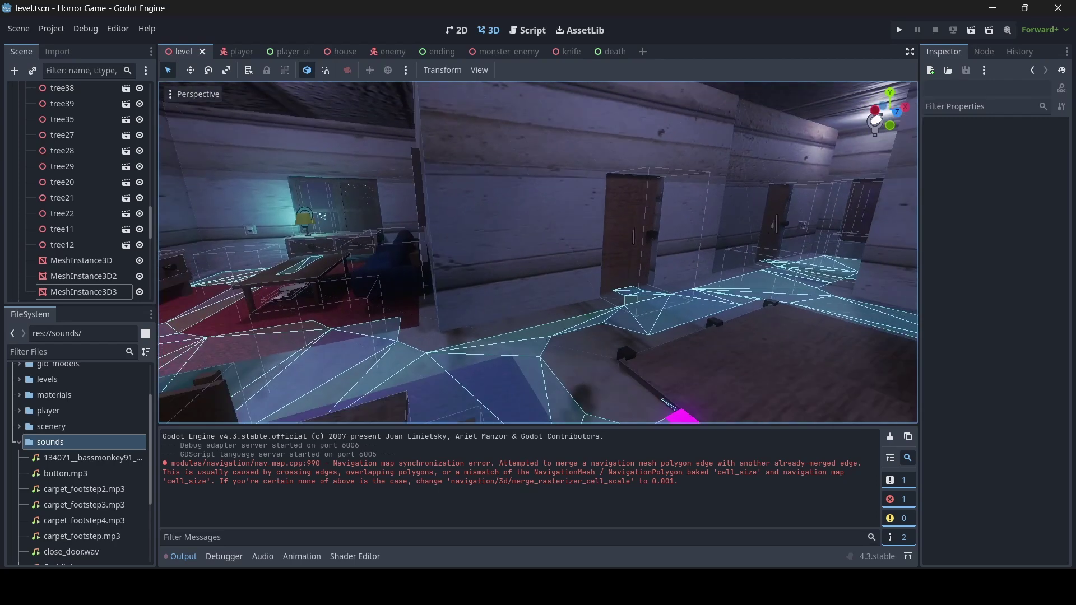
# Copy the feet audio player node from the player scene.
pyautogui.click(234, 52)
pyautogui.click(75, 201)
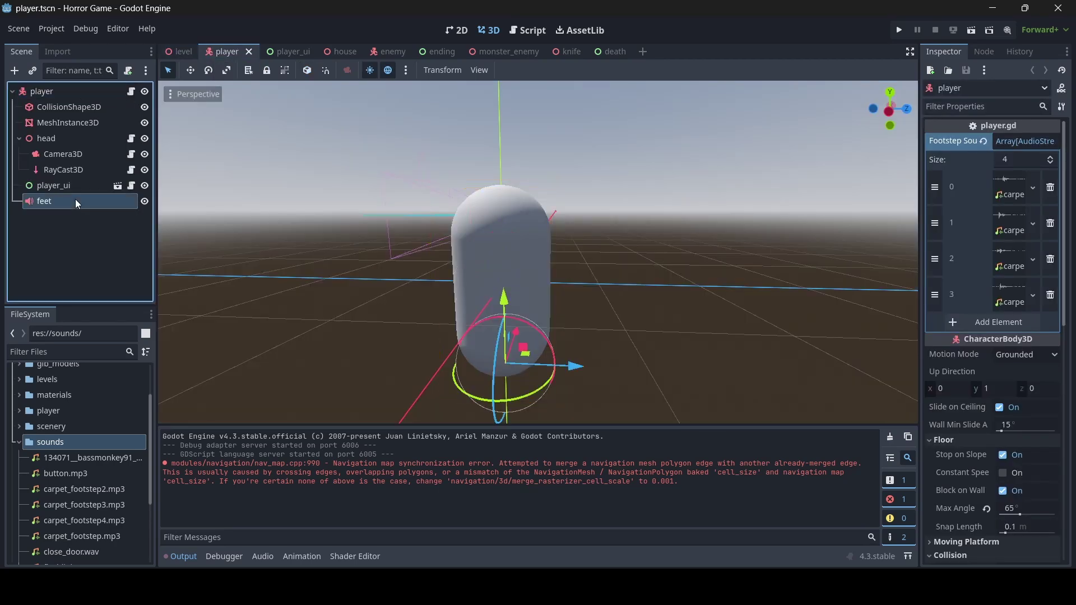
pyautogui.rightClick(63, 203)
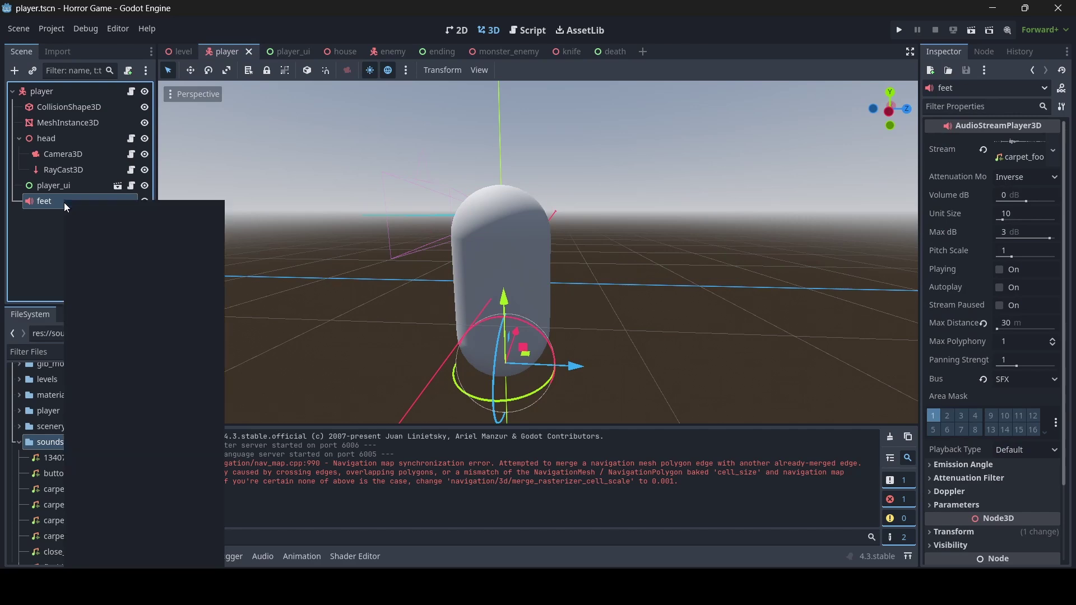
pyautogui.click(107, 300)
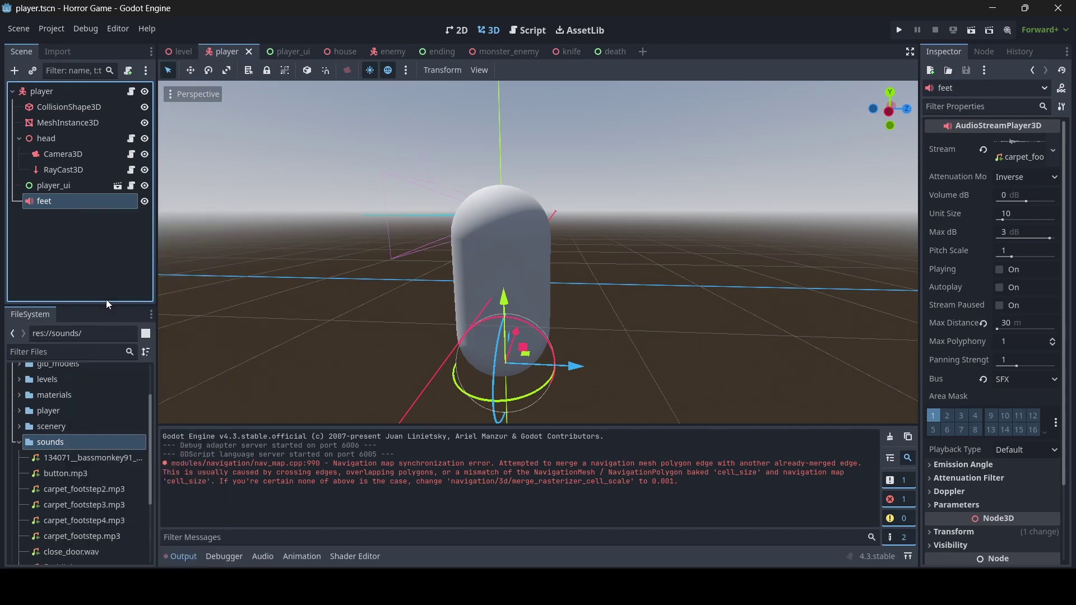
# Paste the copied feet node as a child of the root node in the enemy scene.
pyautogui.click(386, 52)
pyautogui.press('w')
pyautogui.moveTo(624, 183); pyautogui.dragTo(446, 129, button='right')
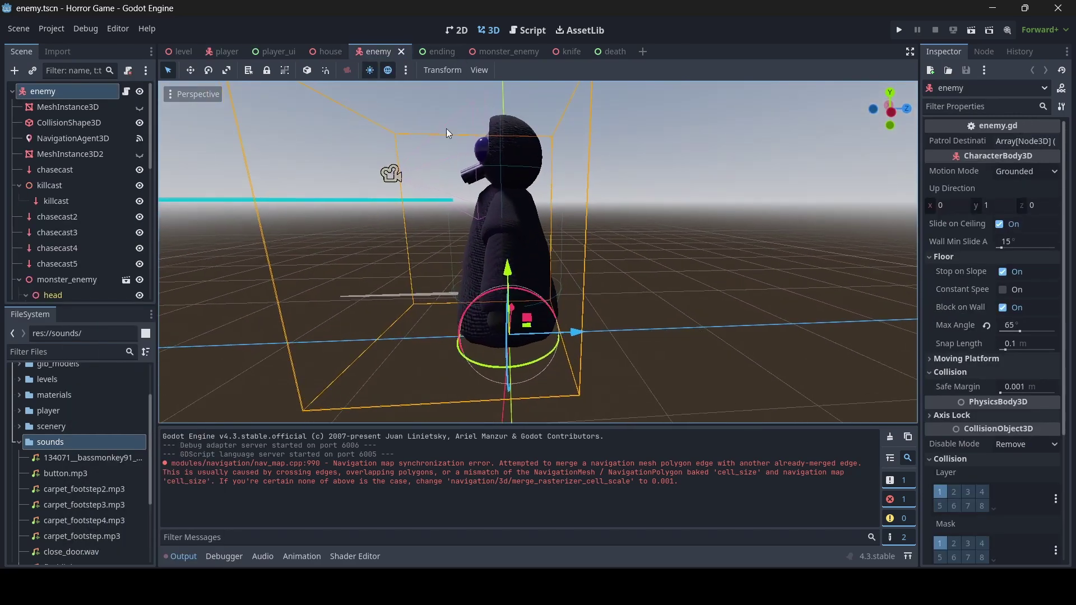
pyautogui.rightClick(63, 89)
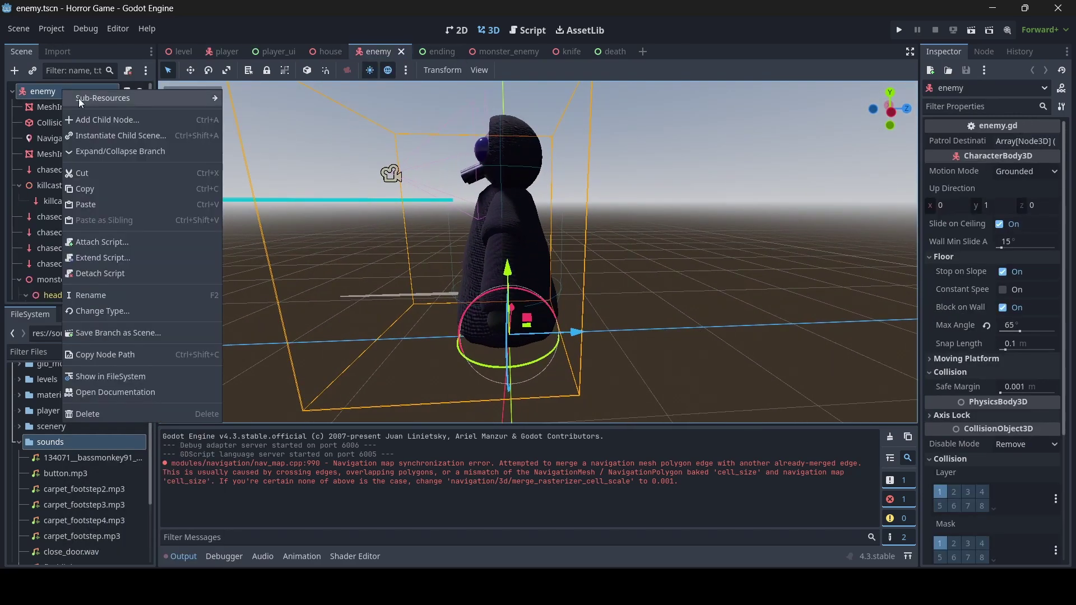
pyautogui.click(116, 206)
# Reposition the pasted feet audio node on the enemy model.
pyautogui.press('w')
pyautogui.moveTo(448, 205)
pyautogui.mouseDown(button='right')
pyautogui.moveTo(448, 269)
pyautogui.moveTo(448, 196)
pyautogui.mouseUp(button='right')
pyautogui.moveTo(451, 274); pyautogui.dragTo(450, 274, button='right')
pyautogui.moveTo(511, 293); pyautogui.dragTo(481, 197)
pyautogui.press('a')
pyautogui.moveTo(481, 198); pyautogui.dragTo(544, 193, button='right')
pyautogui.press('w')
pyautogui.moveTo(557, 263); pyautogui.dragTo(560, 255, button='right')
pyautogui.moveTo(534, 220); pyautogui.dragTo(533, 199)
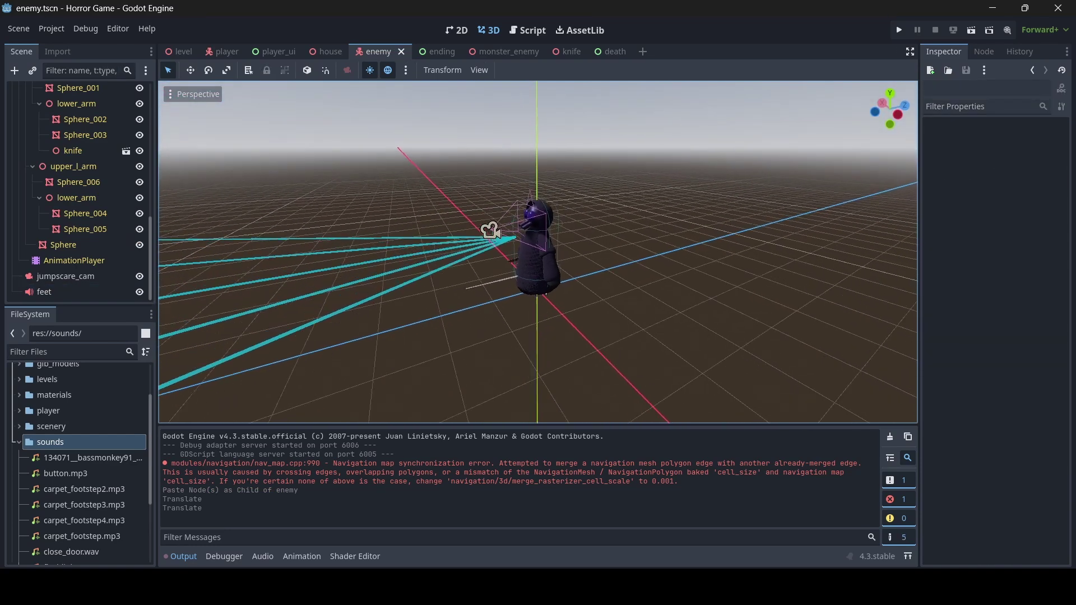
pyautogui.press('a')
pyautogui.moveTo(537, 252); pyautogui.dragTo(588, 253, button='right')
pyautogui.press('w')
pyautogui.press('s')
pyautogui.press('d')
pyautogui.moveTo(577, 130); pyautogui.dragTo(537, 124, button='right')
pyautogui.press('w')
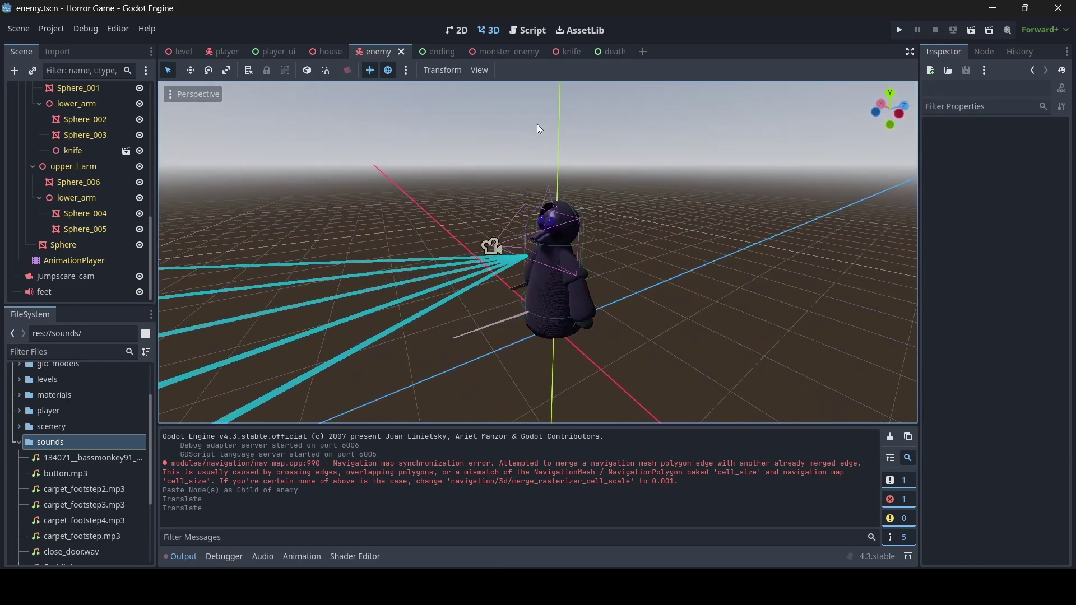
# Copy the exported footstep_sounds: Array[AudioStream] variable declaration from the player.gd script.
pyautogui.click(527, 35)
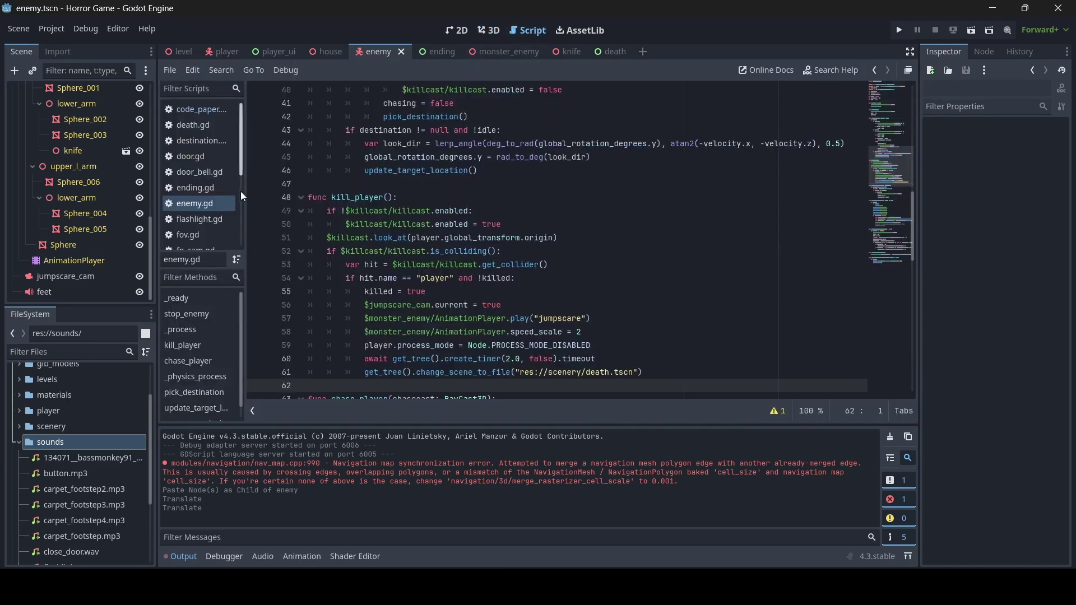
pyautogui.scroll(-2, 194, 161)
pyautogui.click(200, 235)
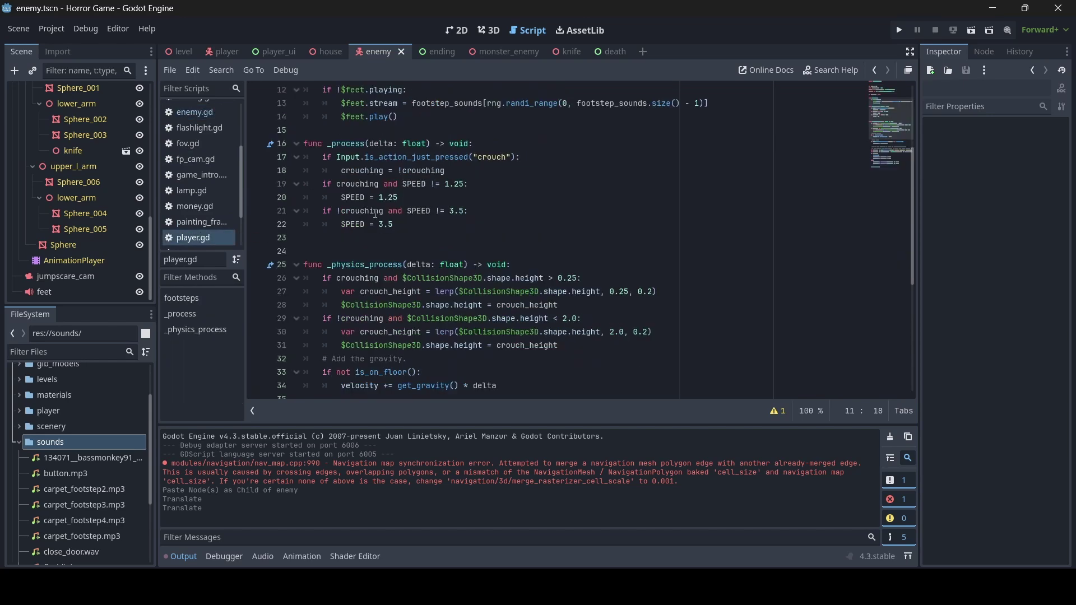
pyautogui.scroll(4, 405, 195)
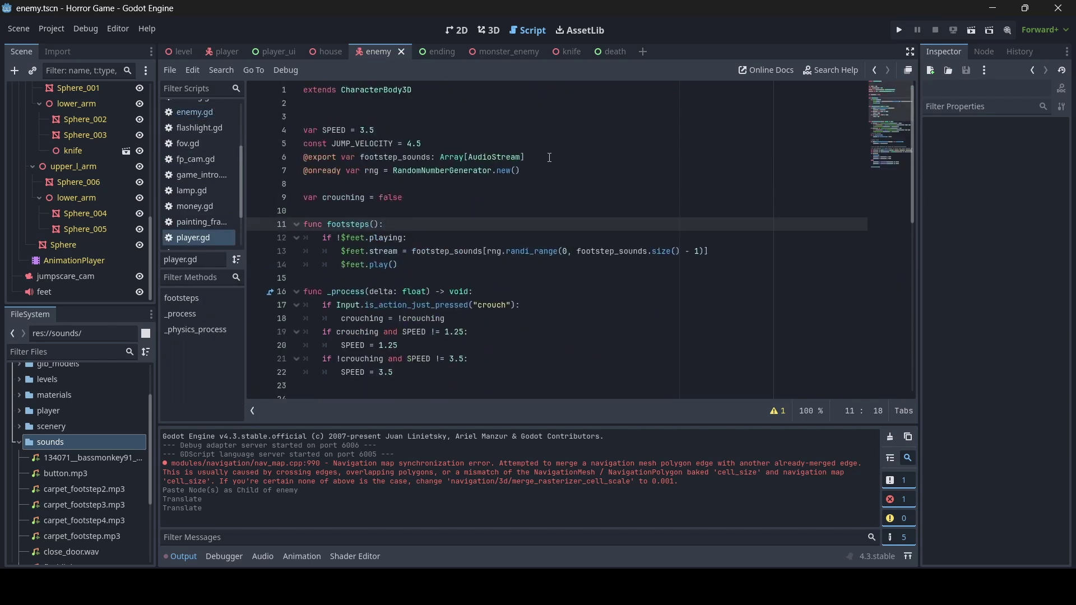
pyautogui.moveTo(545, 157); pyautogui.dragTo(305, 155)
pyautogui.hotkey('ctrl', 'c')
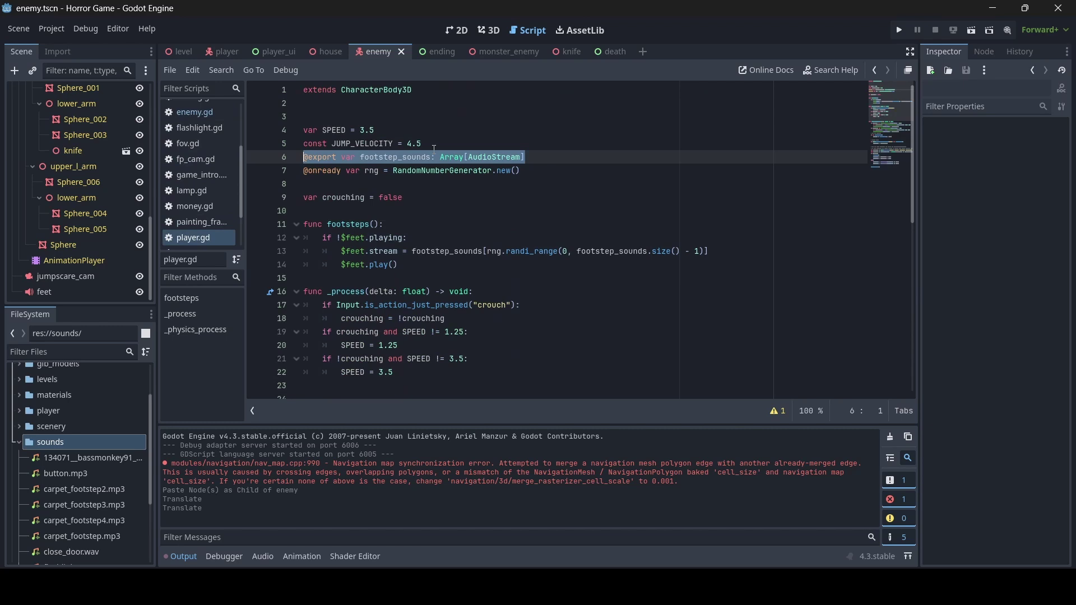
# Paste the footstep_sounds export below var idle = false in enemy.gd and save the script.
pyautogui.scroll(3, 200, 130)
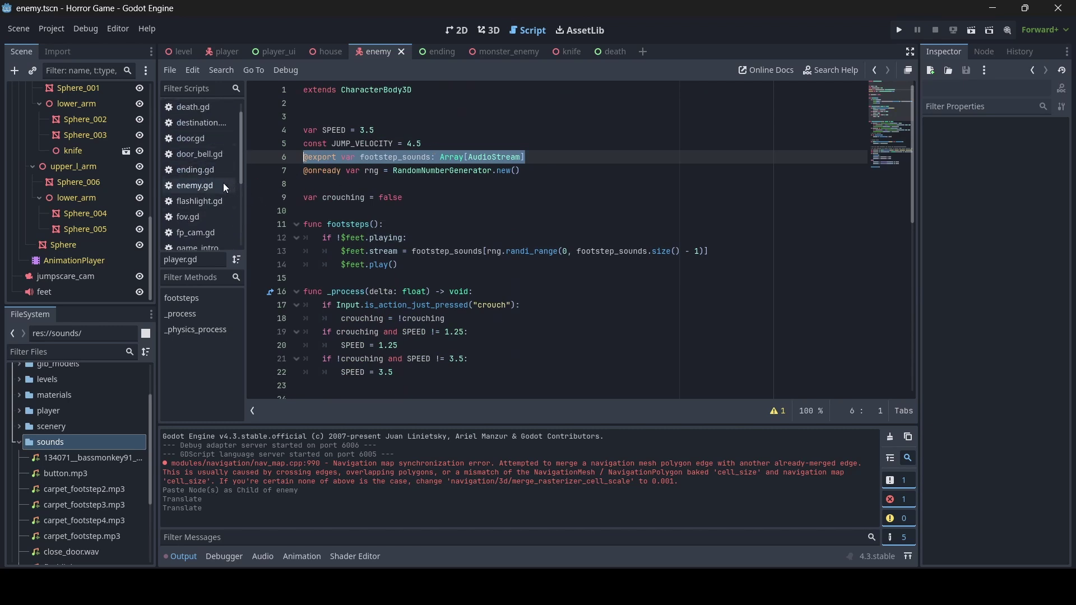
pyautogui.click(197, 185)
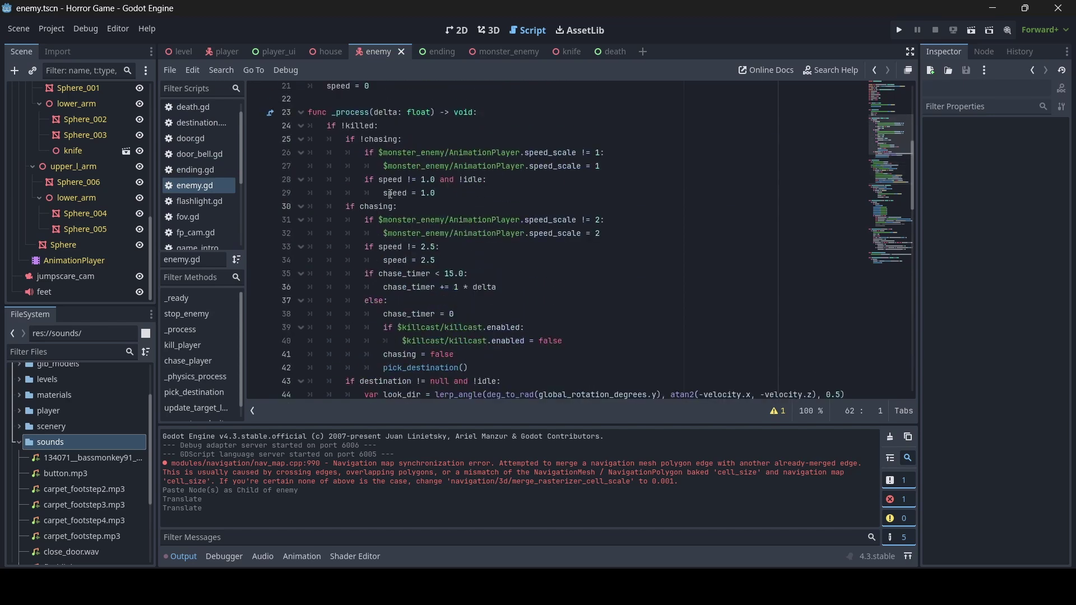
pyautogui.scroll(5, 390, 194)
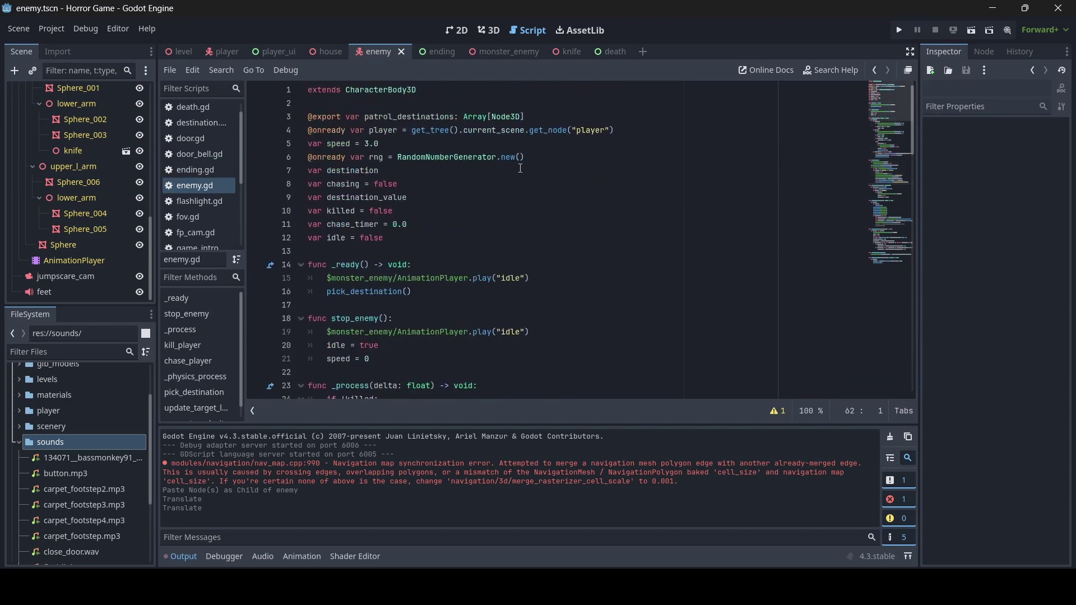
pyautogui.click(386, 237)
pyautogui.press('Return')
pyautogui.hotkey('ctrl', 'v')
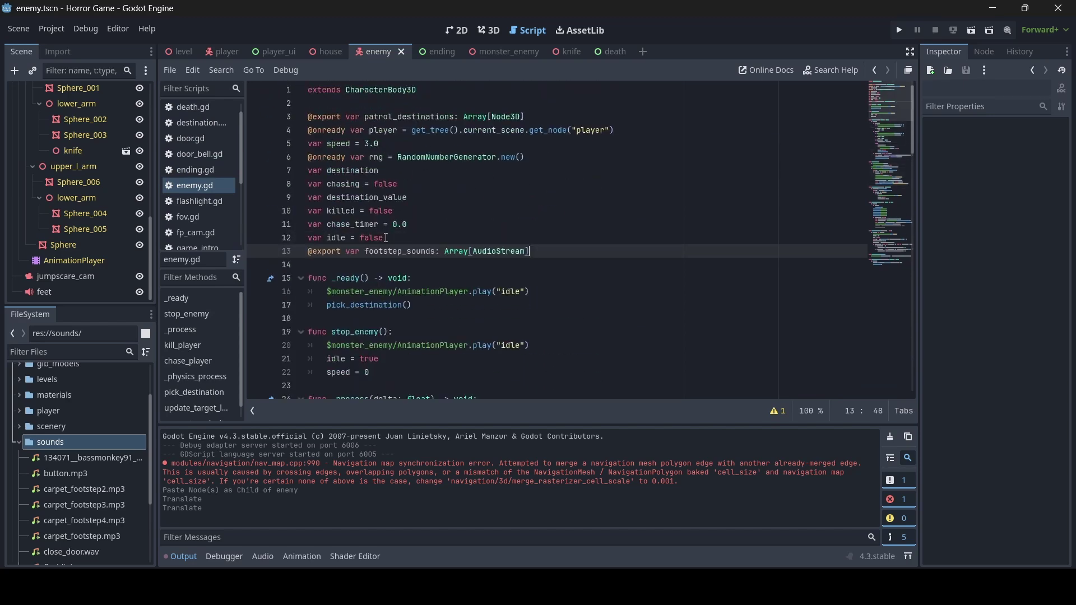
pyautogui.hotkey('ctrl', 's')
# Copy the whole footsteps() function from player.gd.
pyautogui.scroll(-3, 206, 183)
pyautogui.click(211, 202)
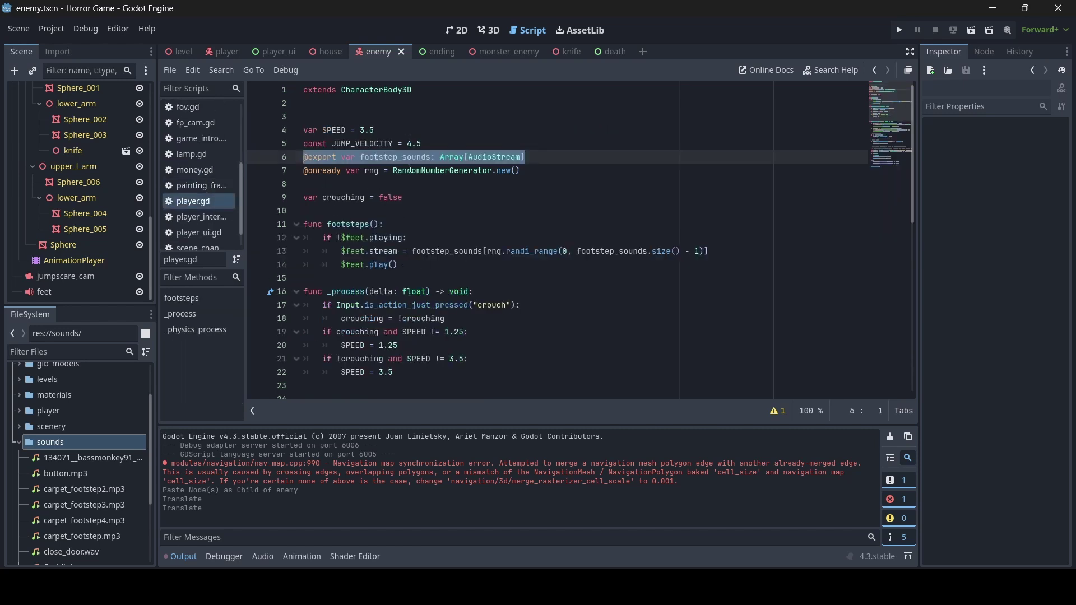
pyautogui.click(406, 251)
pyautogui.moveTo(405, 269); pyautogui.dragTo(303, 224)
pyautogui.hotkey('ctrl', 'c')
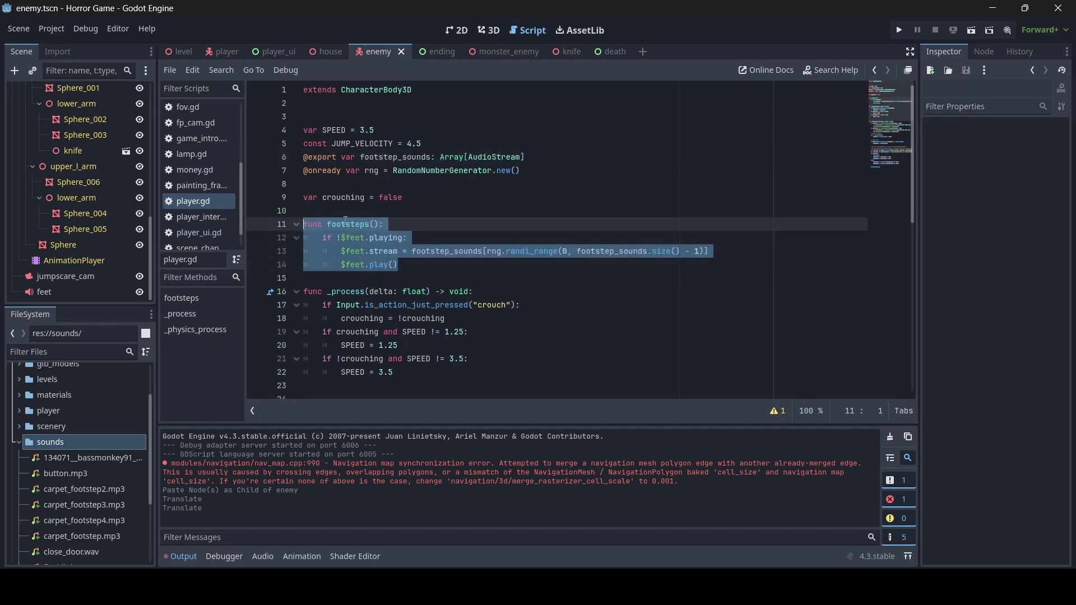
# Paste the footsteps() function above _ready() in enemy.gd, separated by blank lines, and save the script.
pyautogui.scroll(4, 206, 190)
pyautogui.click(206, 186)
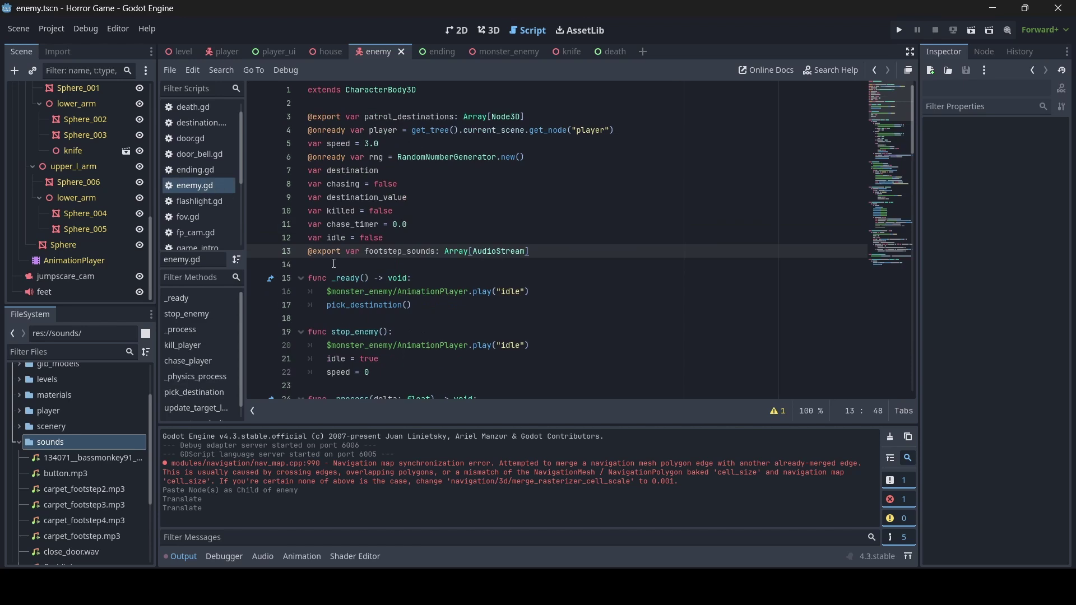
pyautogui.click(359, 267)
pyautogui.press('Return')
pyautogui.press('Return')
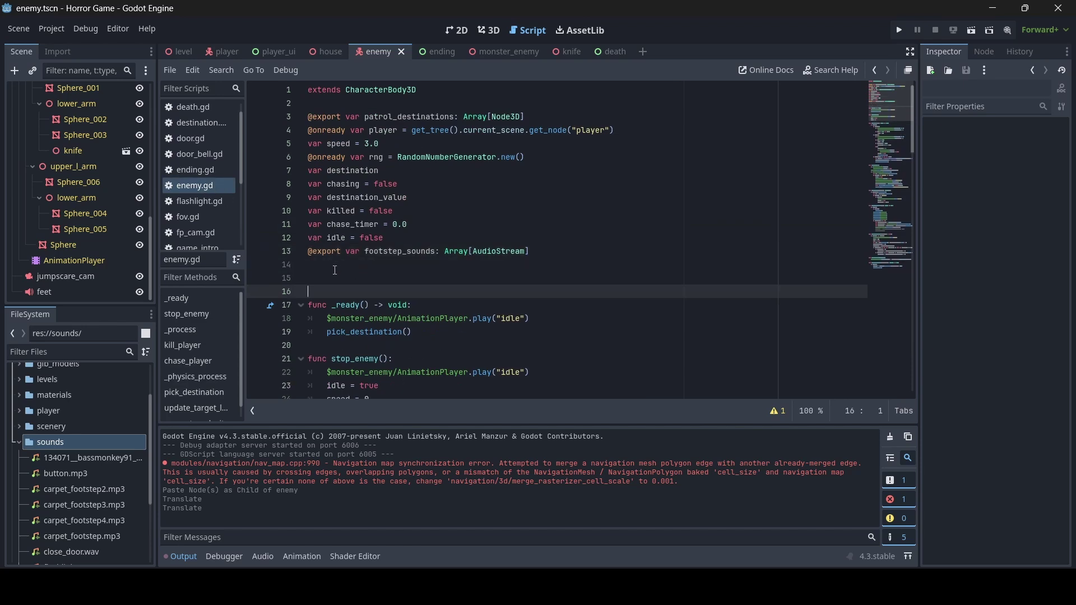
pyautogui.click(327, 274)
pyautogui.hotkey('ctrl', 'v')
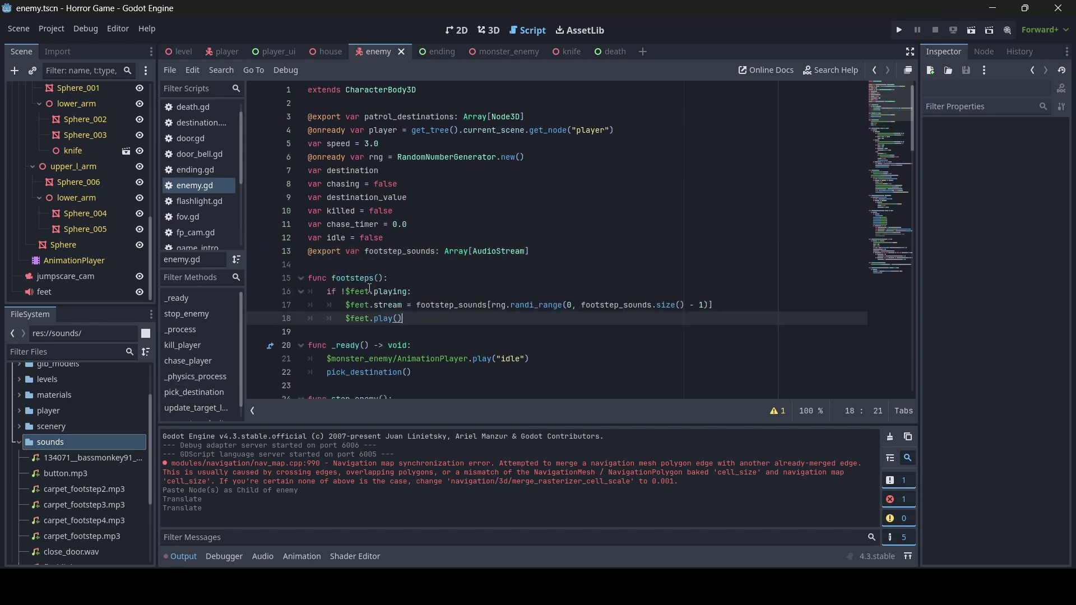
pyautogui.click(366, 293)
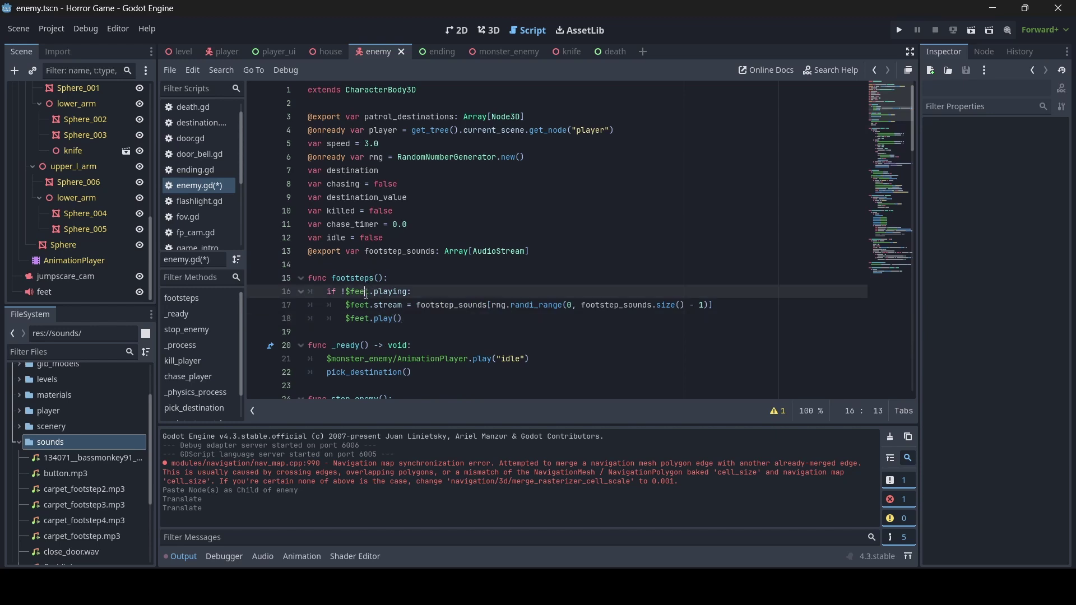
pyautogui.hotkey('ctrl', 's')
# In the enemy's _process(), add "if speed > 0:" with a footsteps() call directly under "if !killed:", and save the script.
pyautogui.scroll(-4, 377, 297)
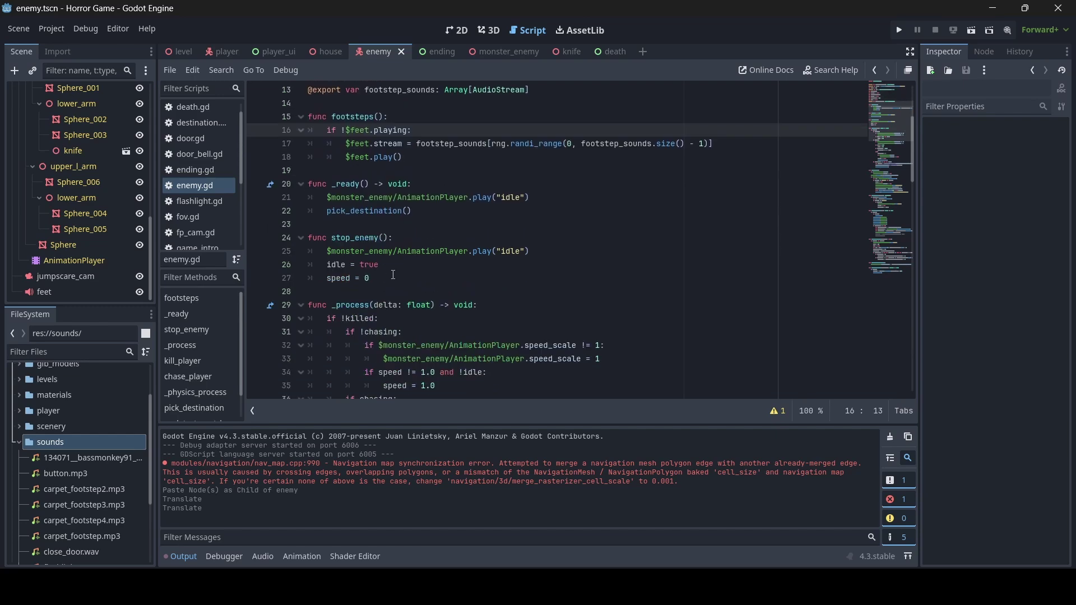
pyautogui.scroll(-2, 394, 275)
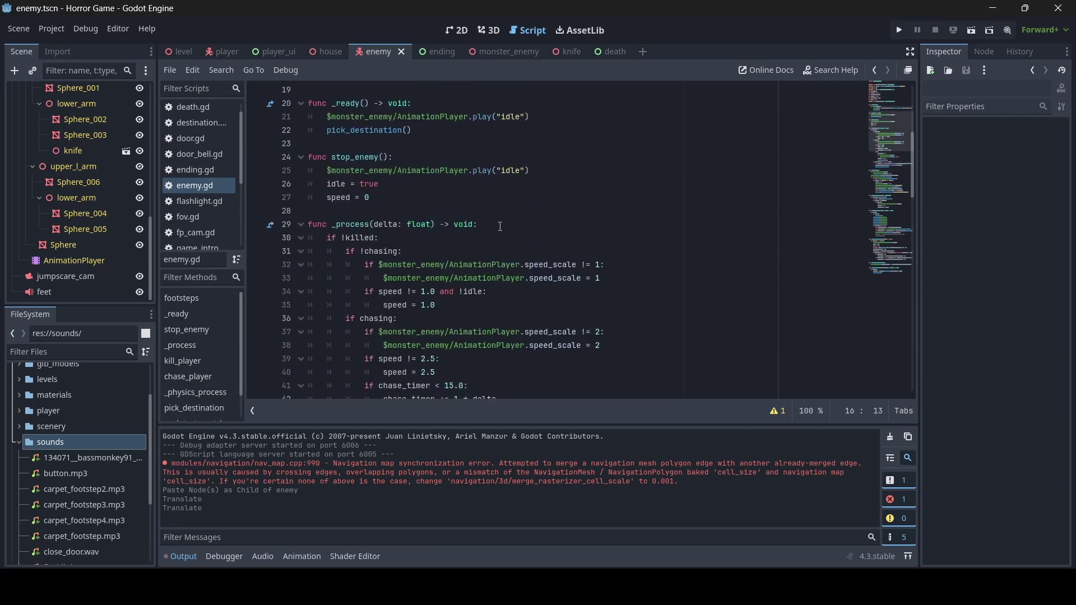
pyautogui.click(455, 236)
pyautogui.scroll(-1, 341, 248)
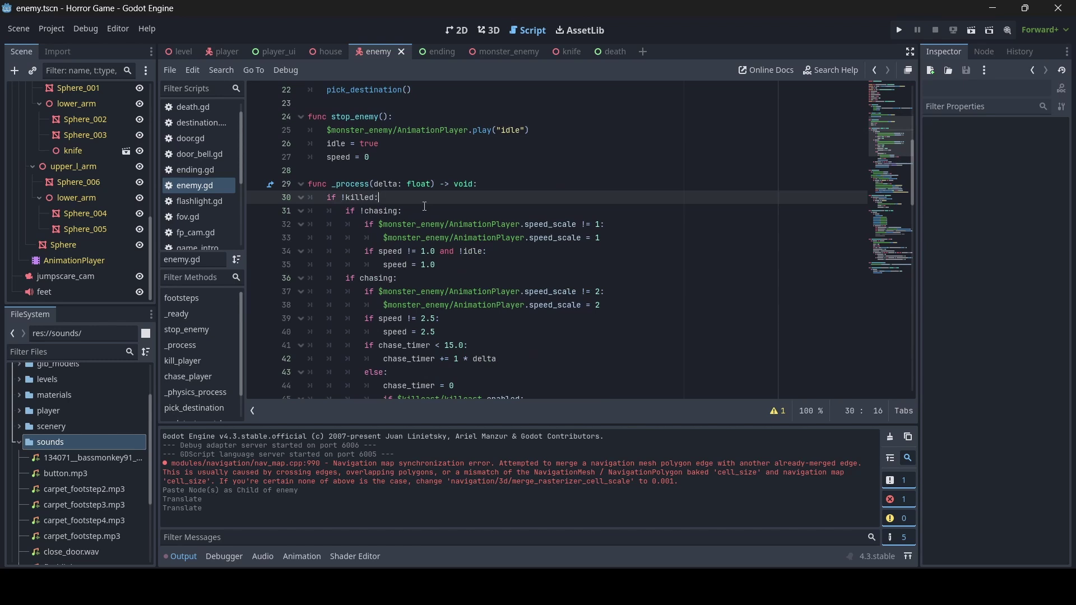
pyautogui.press('Return')
pyautogui.write('if ')
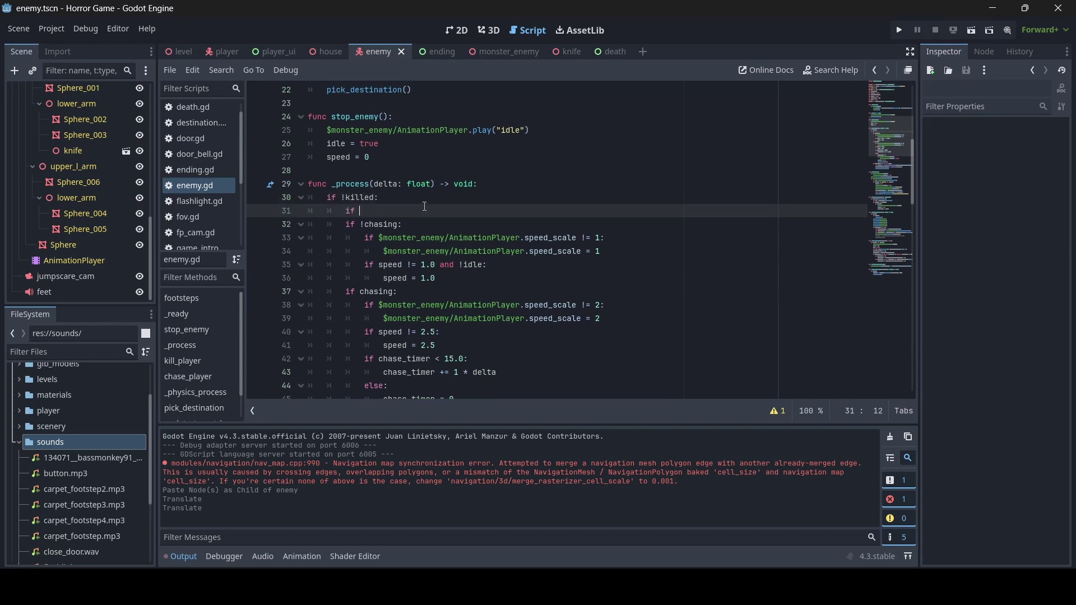
pyautogui.write('spe')
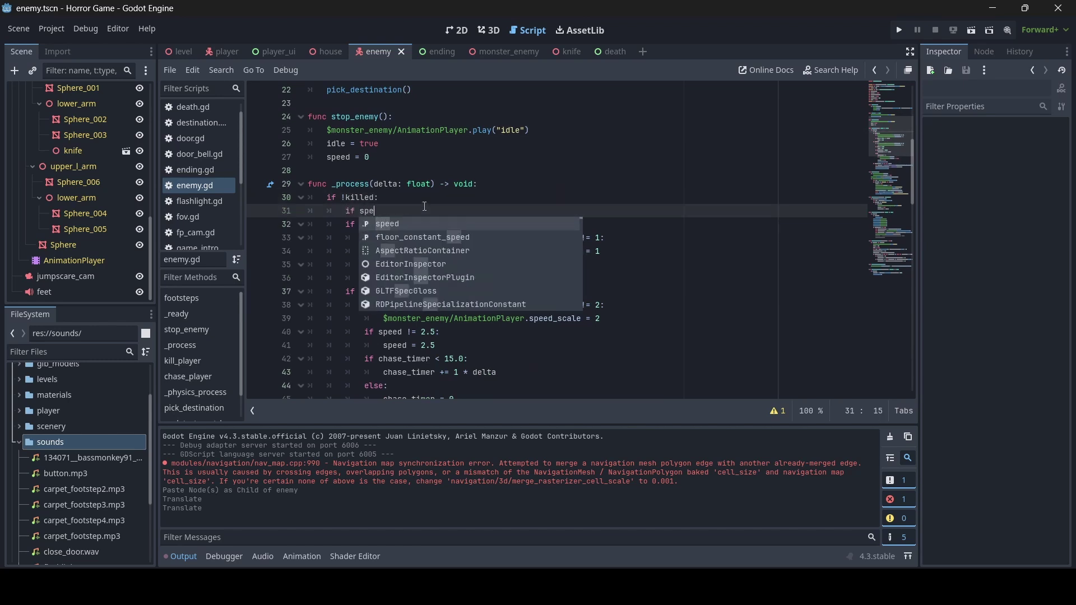
pyautogui.write('ed ')
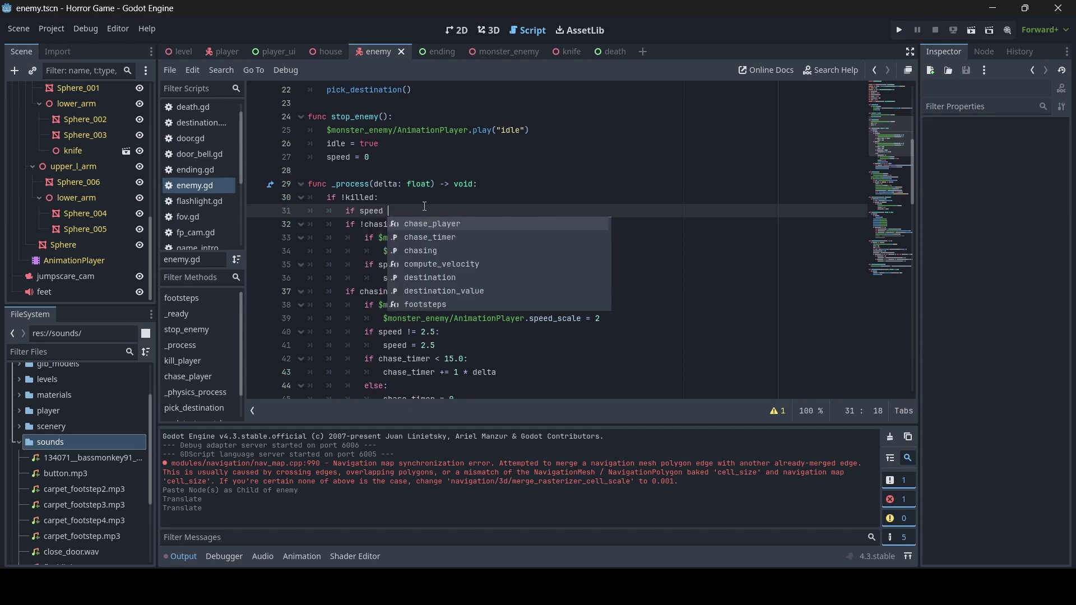
pyautogui.write('> 0:')
pyautogui.press('Return')
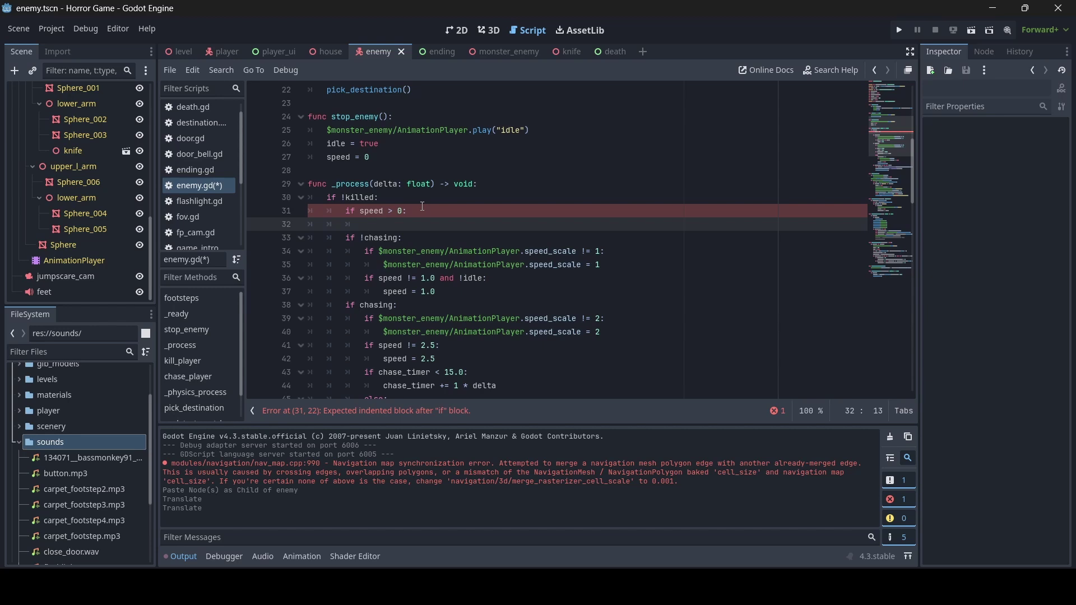
pyautogui.write('footsteps()')
pyautogui.hotkey('ctrl', 's')
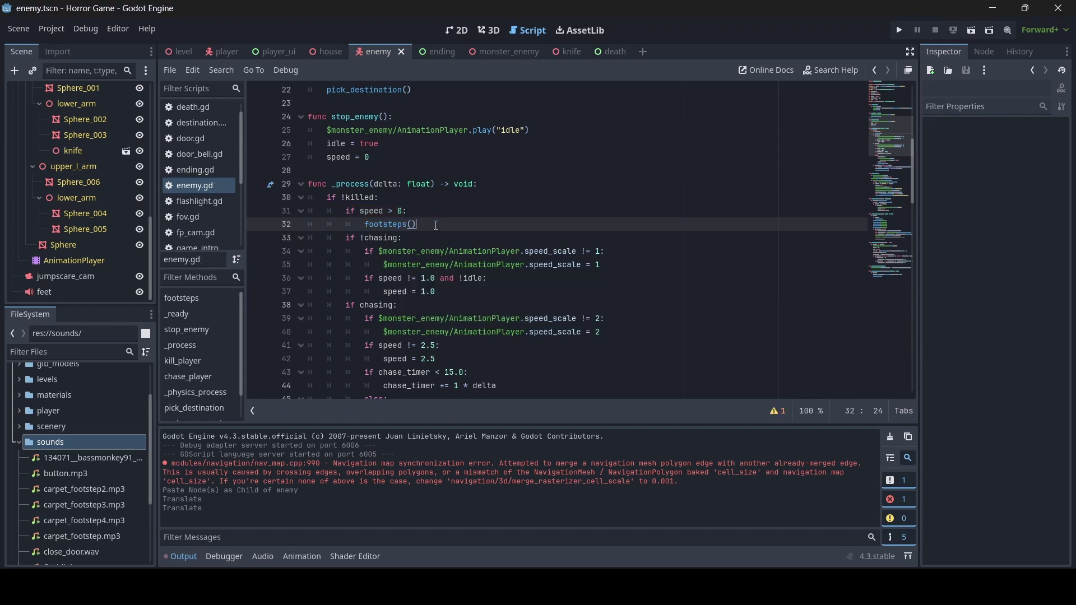
# Review the footstep code in enemy.gd and return to the 3D view of the enemy scene.
pyautogui.scroll(4, 434, 225)
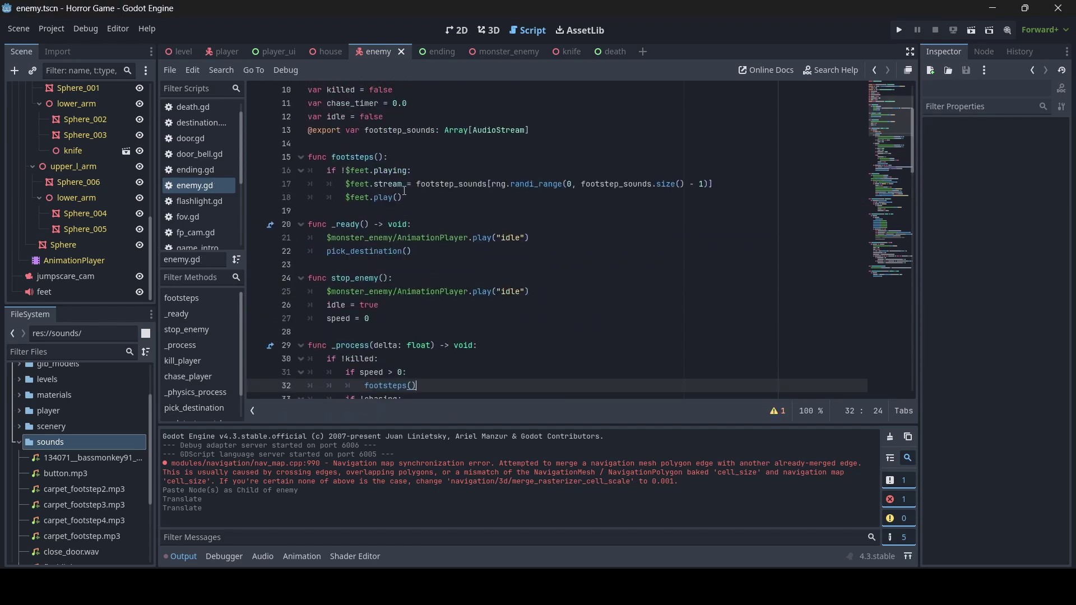
pyautogui.scroll(-4, 416, 183)
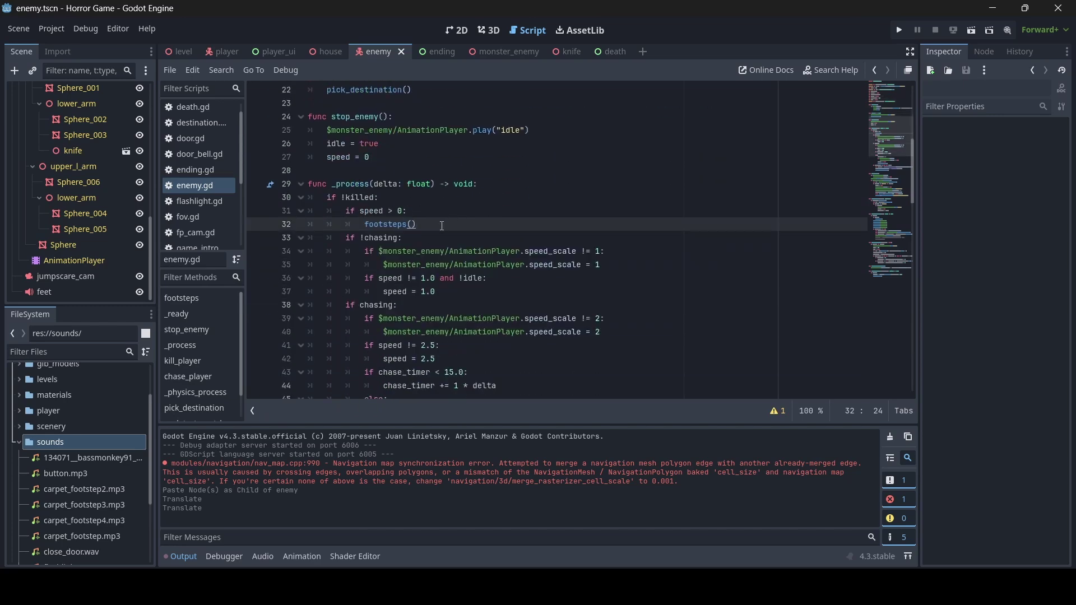
pyautogui.scroll(2, 466, 221)
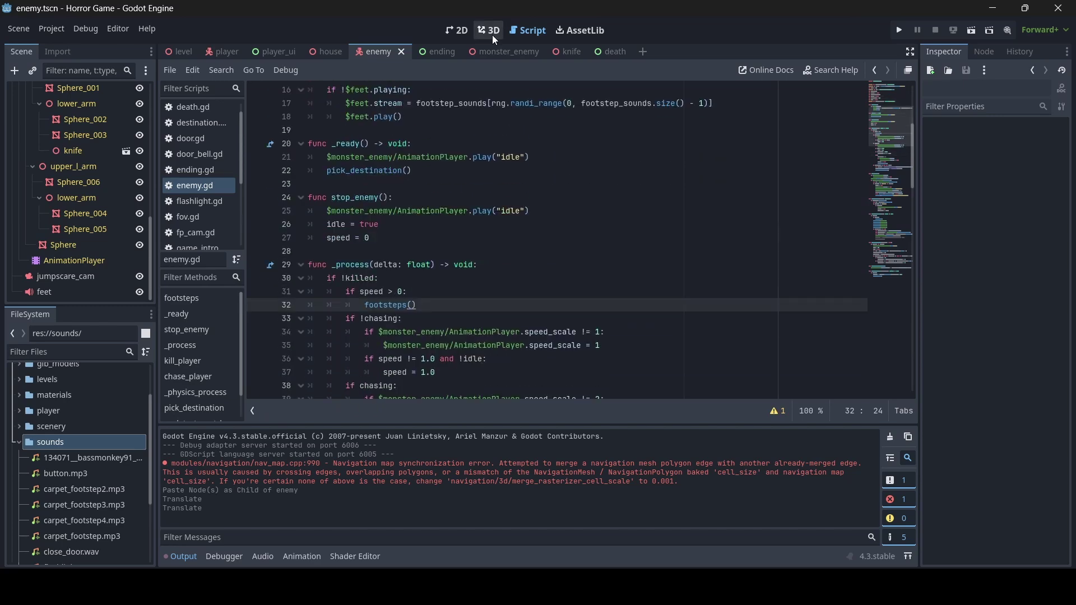
pyautogui.click(492, 34)
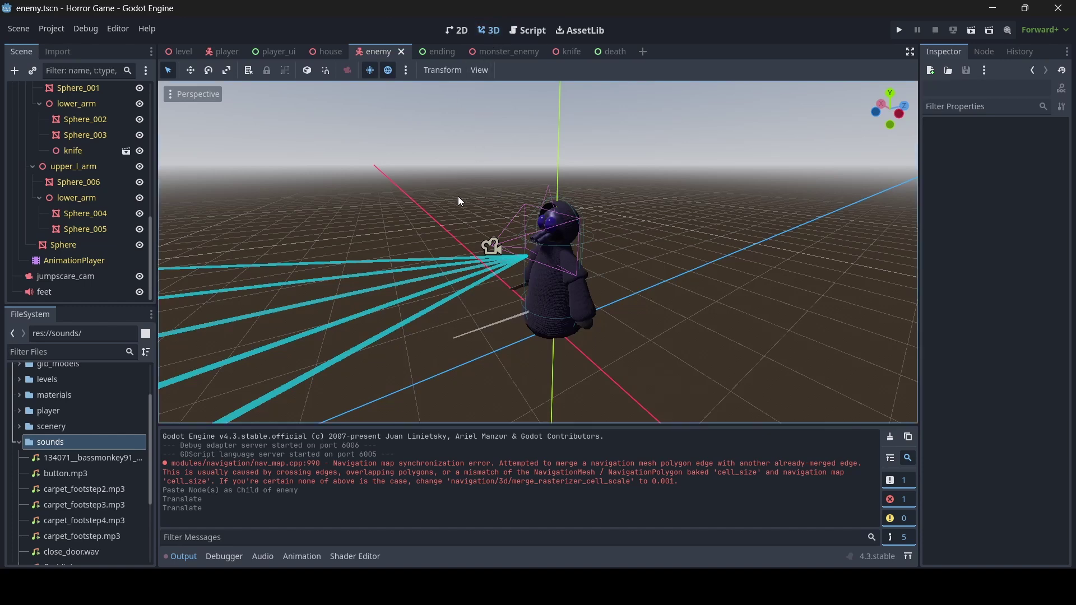
# Add four empty elements to the enemy root node's Footstep Sounds array.
pyautogui.press('a')
pyautogui.moveTo(366, 181)
pyautogui.mouseDown(button='right')
pyautogui.moveTo(426, 184)
pyautogui.moveTo(366, 181)
pyautogui.mouseUp(button='right')
pyautogui.scroll(10, 73, 109)
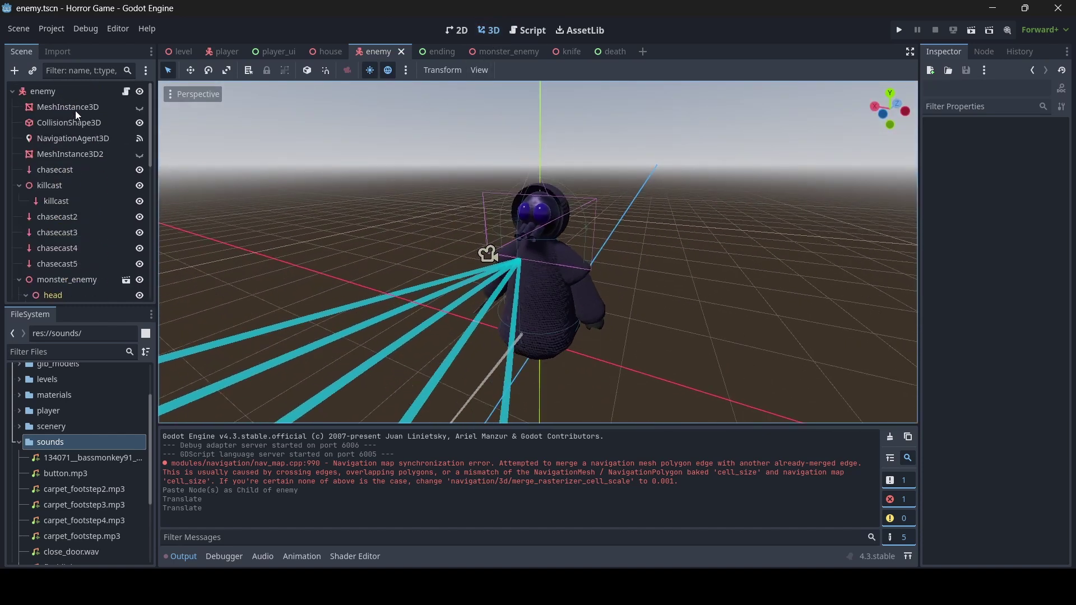
pyautogui.click(67, 92)
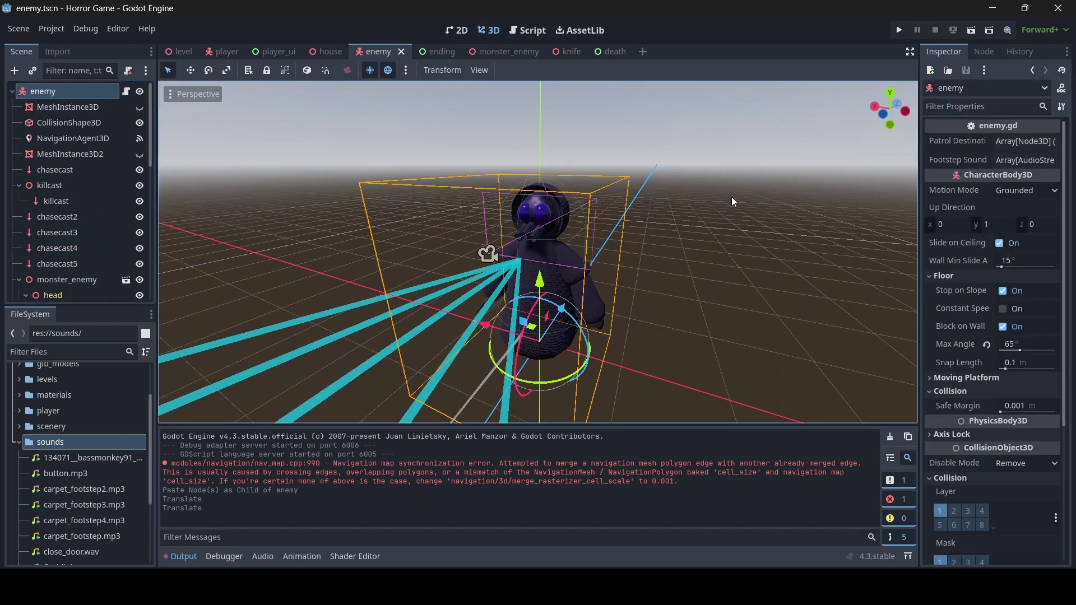
pyautogui.click(1007, 161)
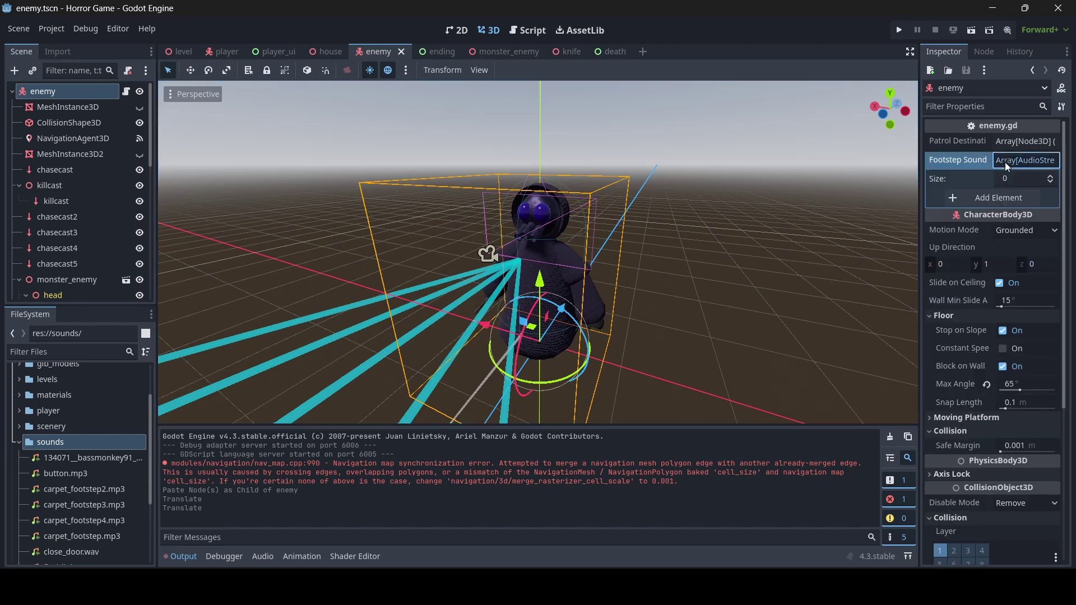
pyautogui.click(999, 196)
pyautogui.click(1000, 215)
pyautogui.click(995, 242)
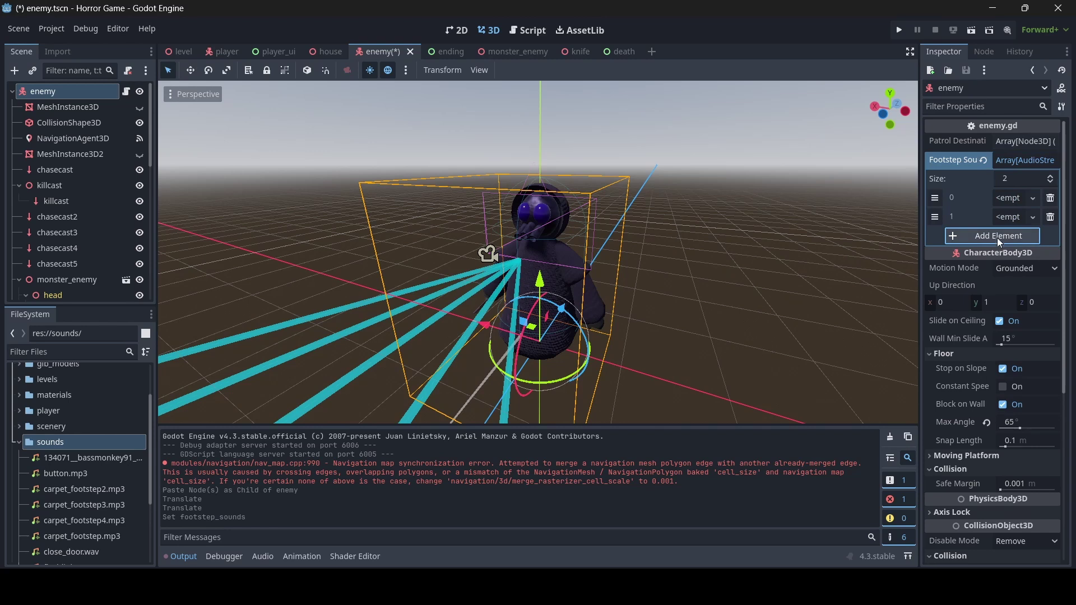
pyautogui.click(991, 253)
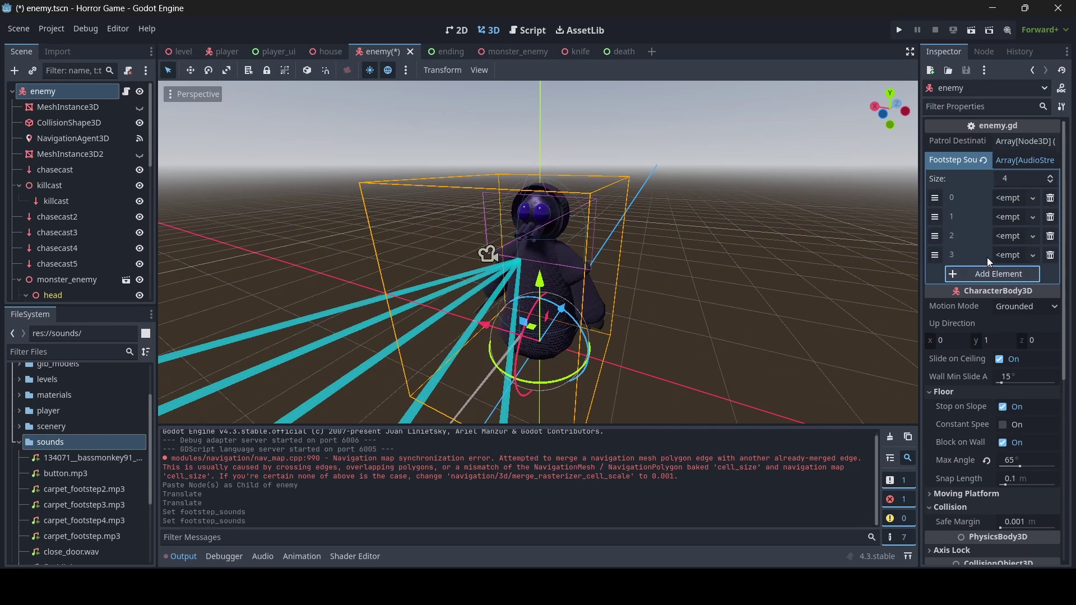
# Load carpet_footstep.mp3 into element 0 and carpet_footstep2.mp3 into element 1 of the Footstep Sounds array.
pyautogui.click(1011, 200)
pyautogui.click(964, 393)
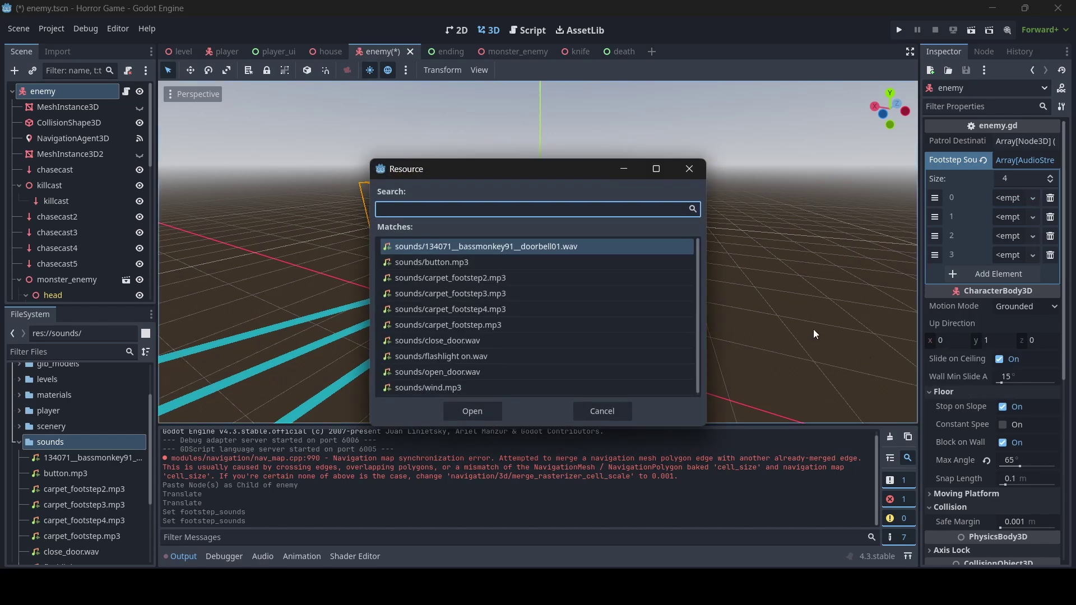
pyautogui.write('ca')
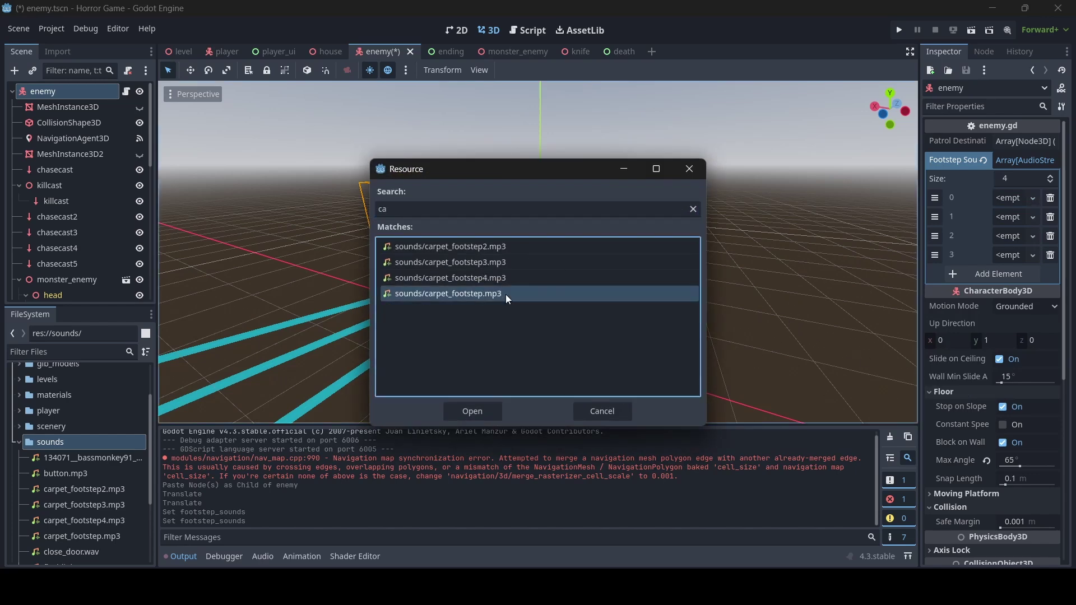
pyautogui.doubleClick(506, 294)
pyautogui.click(1018, 237)
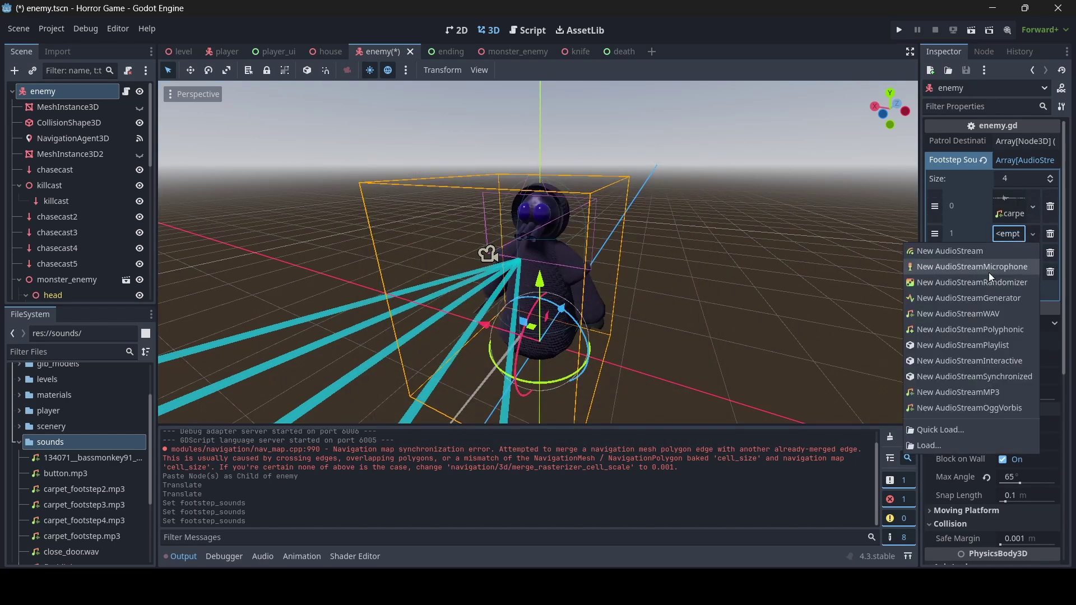
pyautogui.click(930, 435)
pyautogui.write('car')
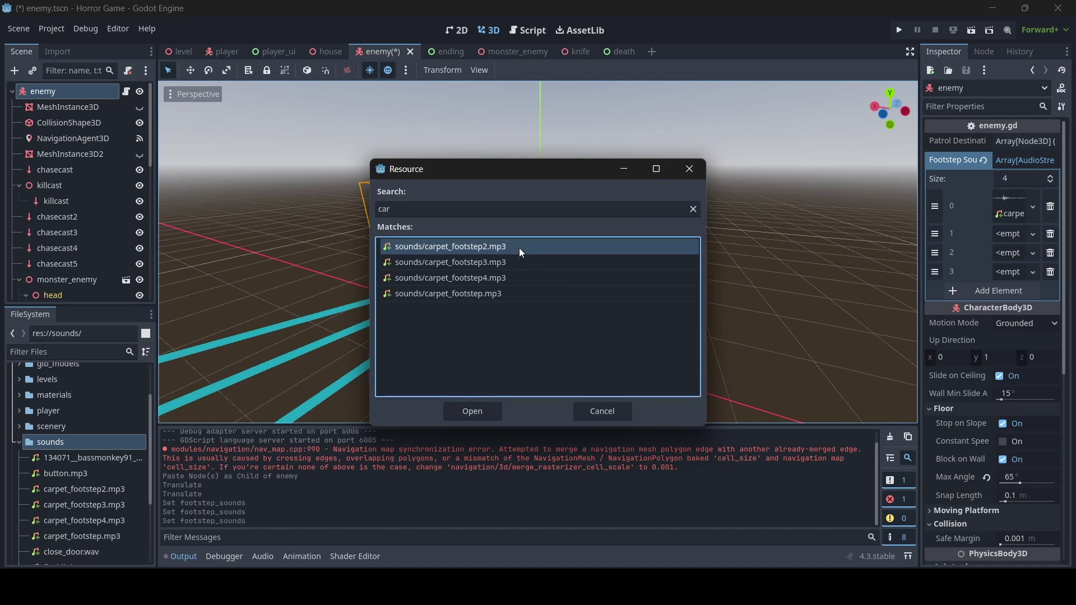
pyautogui.doubleClick(519, 248)
# Load carpet_footstep3.mp3 into element 2 and carpet_footstep4.mp3 into element 3, save the enemy scene and collapse the array.
pyautogui.click(1009, 270)
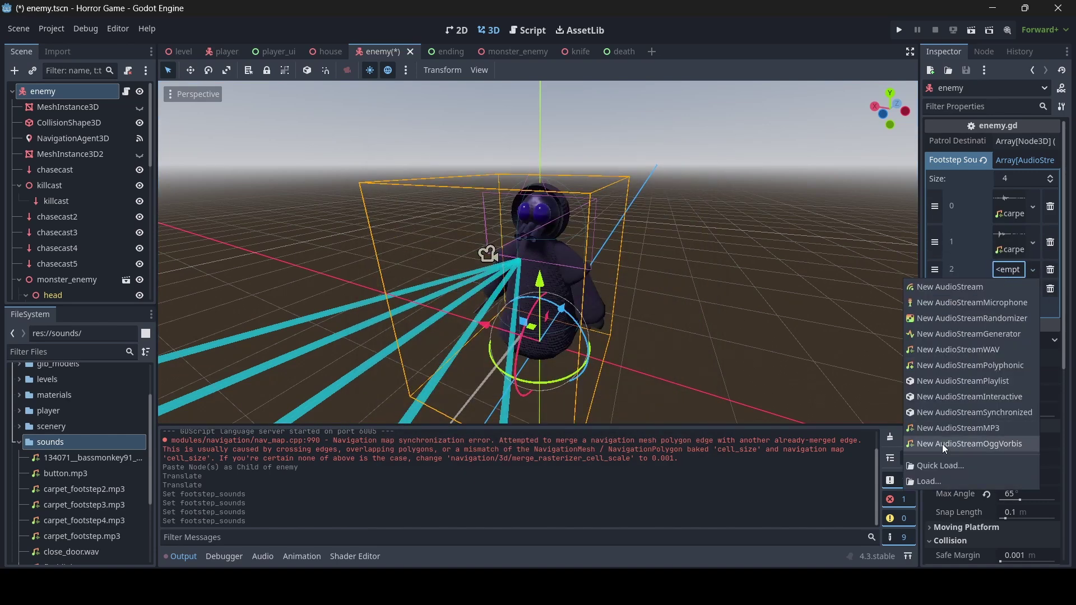
pyautogui.click(938, 468)
pyautogui.write('car')
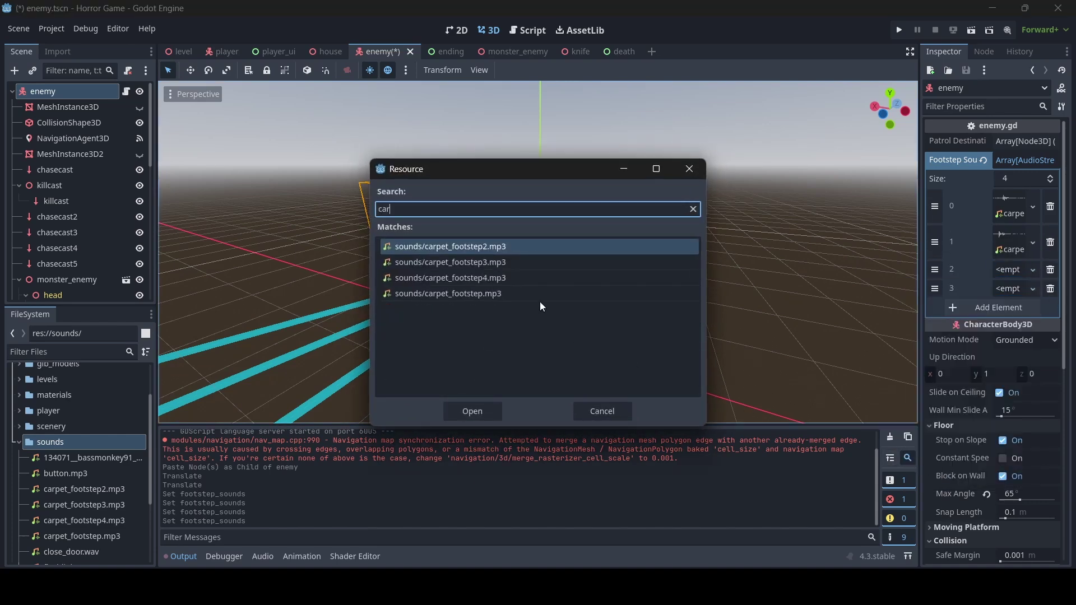
pyautogui.doubleClick(535, 266)
pyautogui.click(1009, 305)
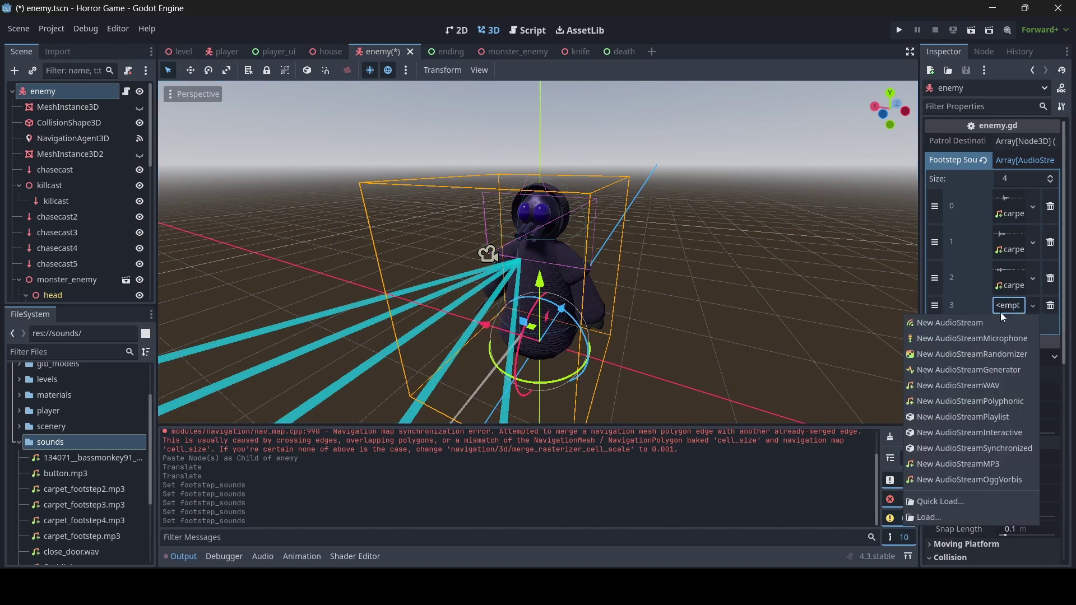
pyautogui.click(945, 503)
pyautogui.write('car')
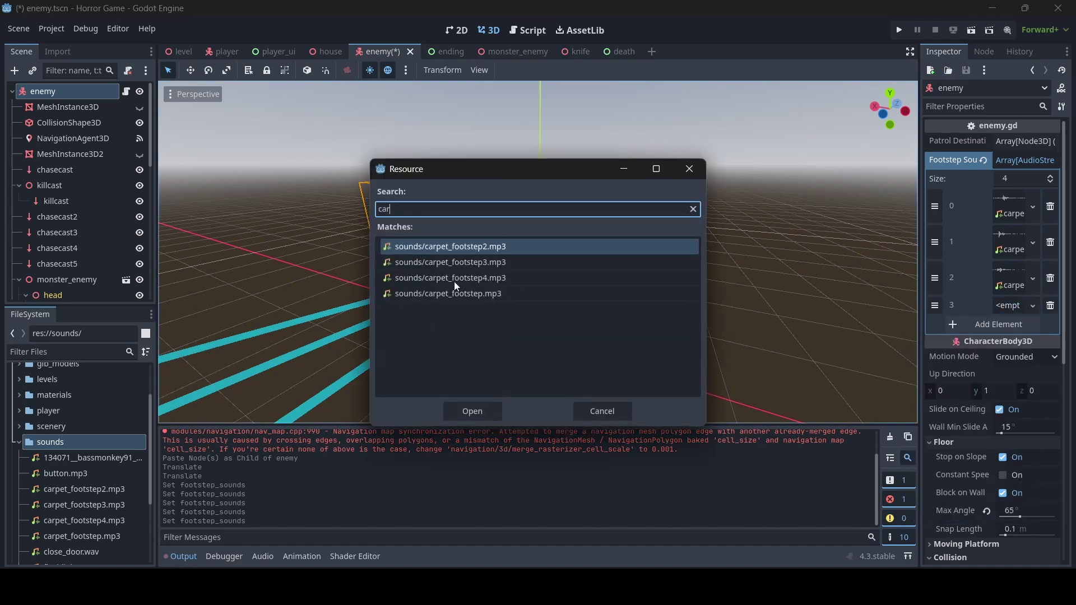
pyautogui.doubleClick(503, 278)
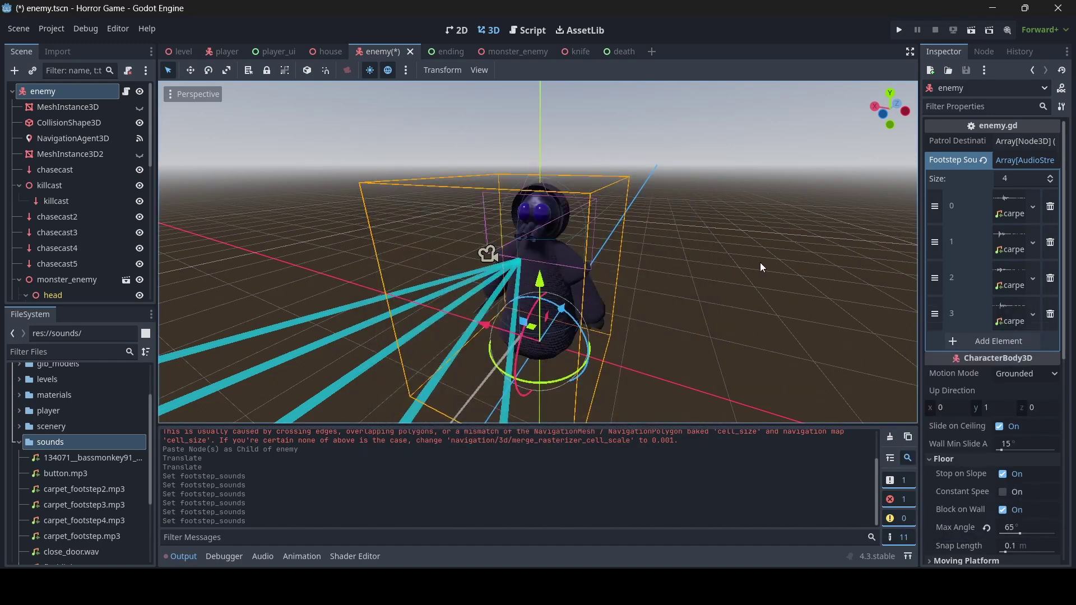
pyautogui.hotkey('ctrl', 's')
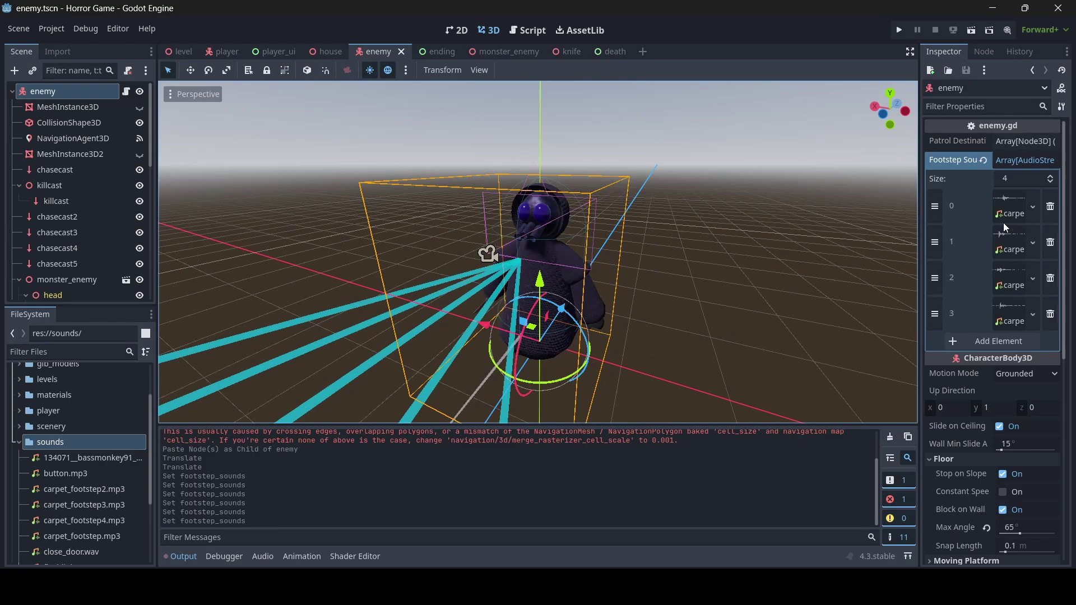
pyautogui.click(1024, 163)
# Inspect the feet audio node's properties and its placement on the enemy model, leaving nothing selected.
pyautogui.moveTo(700, 224); pyautogui.dragTo(740, 221, button='middle')
pyautogui.moveTo(616, 236)
pyautogui.mouseDown(button='right')
pyautogui.moveTo(442, 238)
pyautogui.moveTo(437, 252)
pyautogui.moveTo(504, 233)
pyautogui.moveTo(616, 236)
pyautogui.mouseUp(button='right')
pyautogui.scroll(-6, 100, 152)
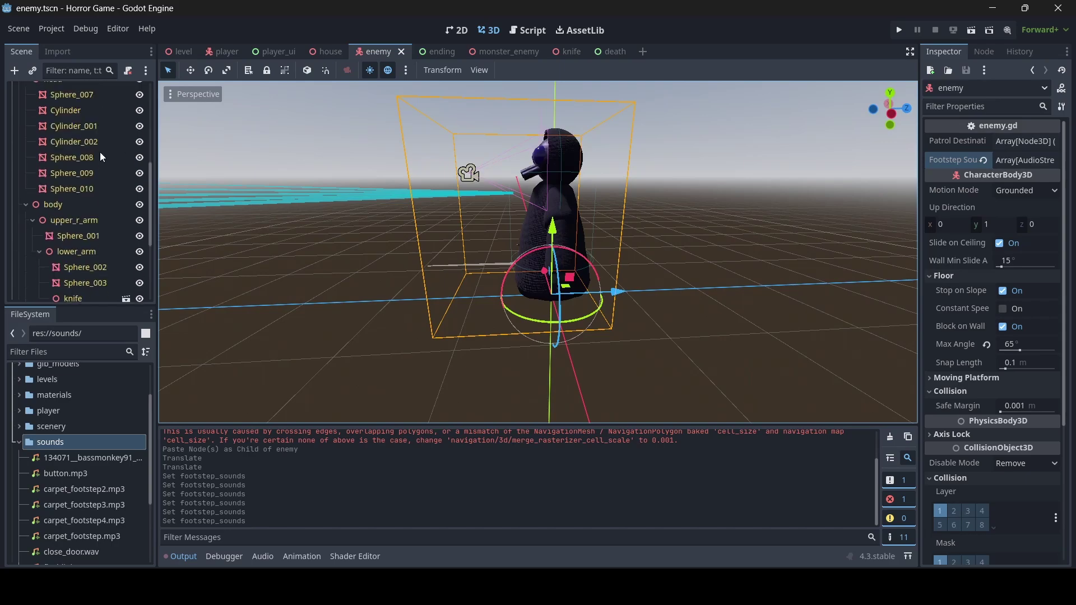
pyautogui.click(65, 291)
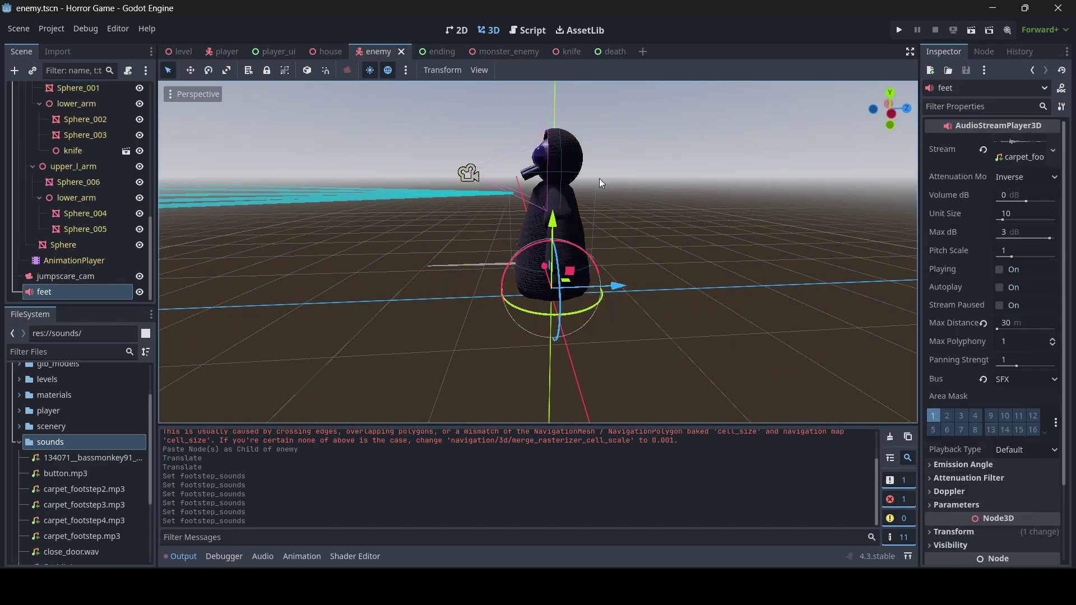
pyautogui.moveTo(600, 179); pyautogui.dragTo(440, 255, button='right')
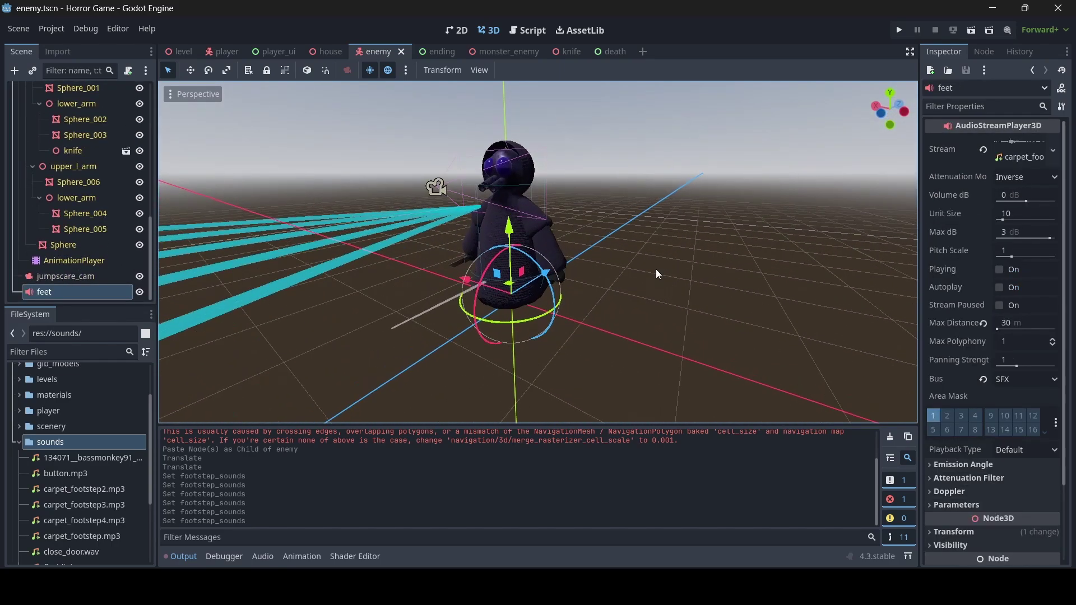
pyautogui.click(681, 249)
pyautogui.moveTo(681, 248)
pyautogui.mouseDown(button='right')
pyautogui.moveTo(616, 264)
pyautogui.moveTo(608, 241)
pyautogui.moveTo(588, 232)
pyautogui.moveTo(585, 207)
pyautogui.moveTo(594, 241)
pyautogui.moveTo(685, 254)
pyautogui.mouseUp(button='right')
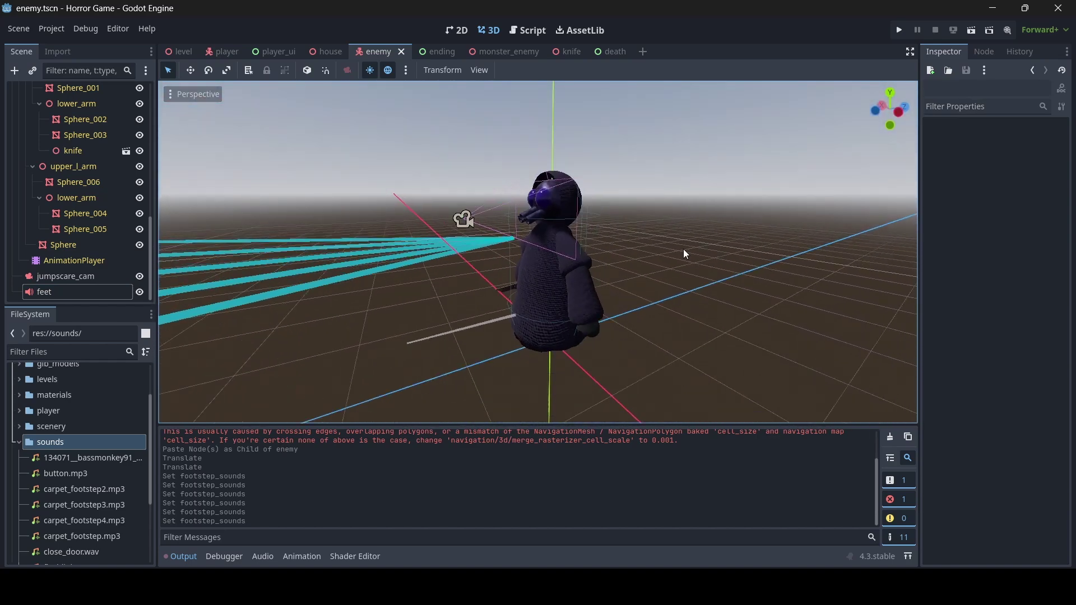
# In enemy.gd, insert "if !chasing and $feet.pitch_scale != 1.0:" as the first line of footsteps().
pyautogui.click(533, 35)
pyautogui.scroll(4, 561, 178)
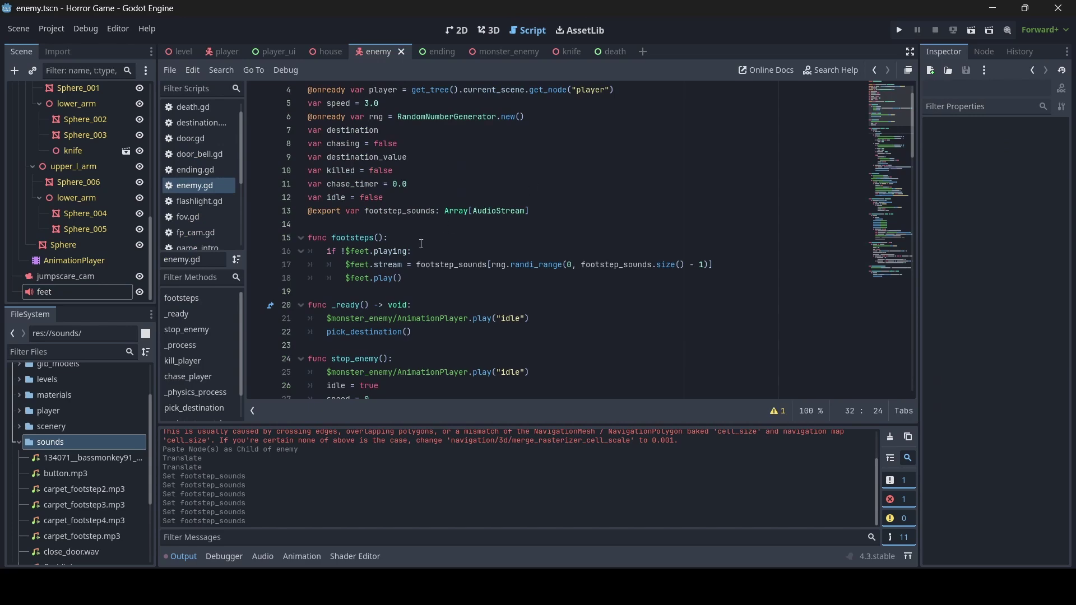
pyautogui.click(419, 240)
pyautogui.scroll(2, 516, 253)
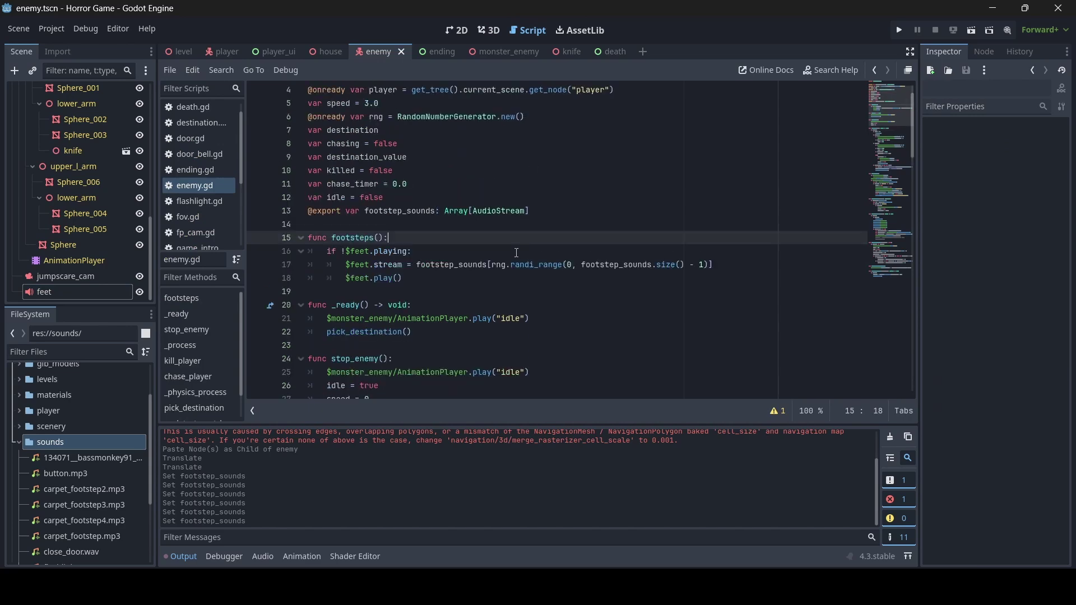
pyautogui.scroll(-1, 527, 265)
pyautogui.press('Return')
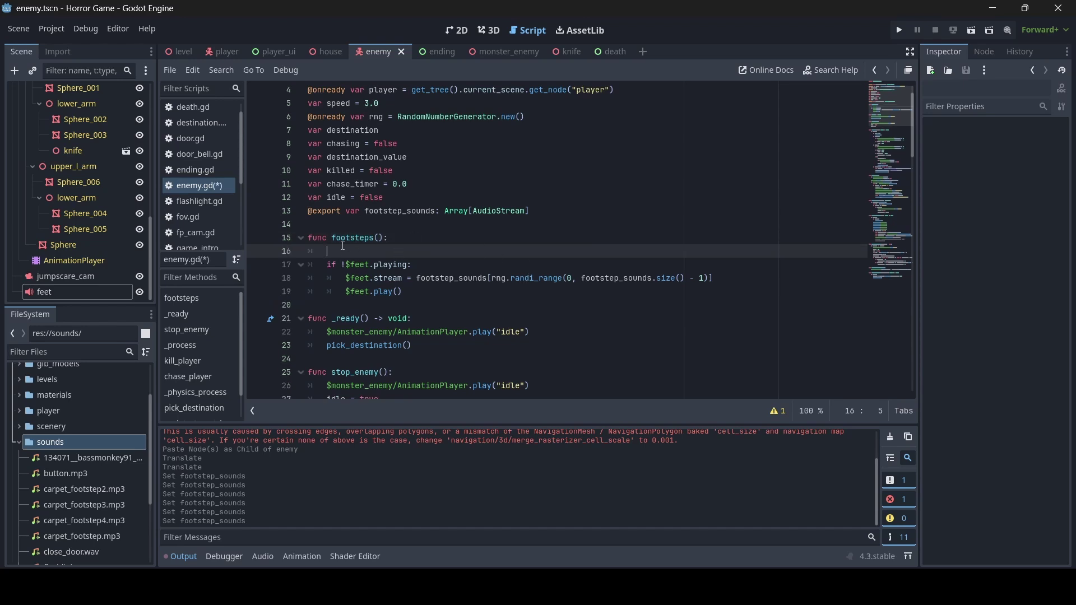
pyautogui.write('if !chasing')
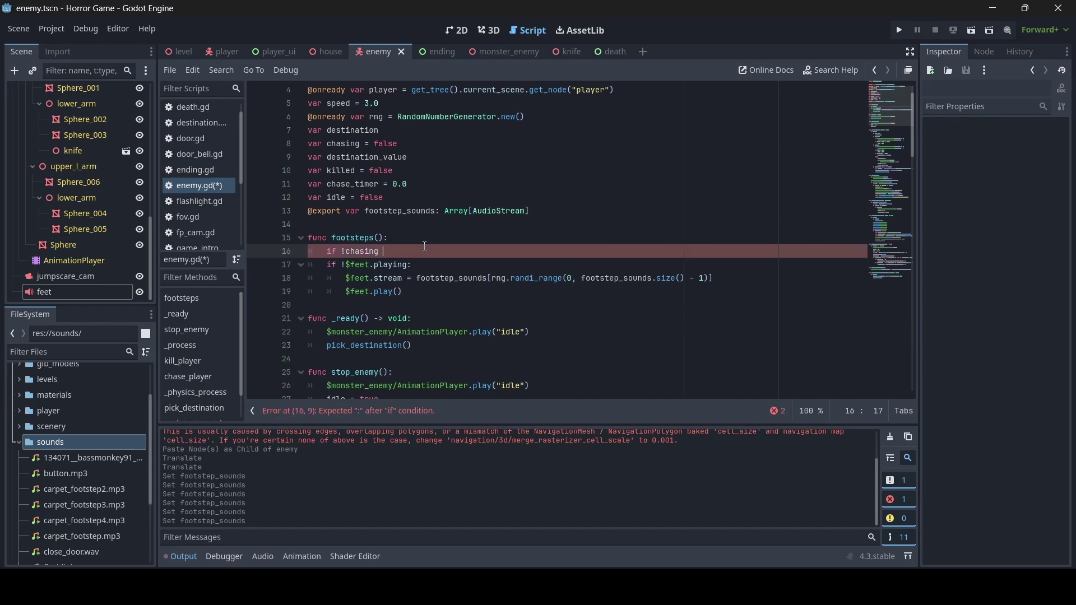
pyautogui.write(' and $f')
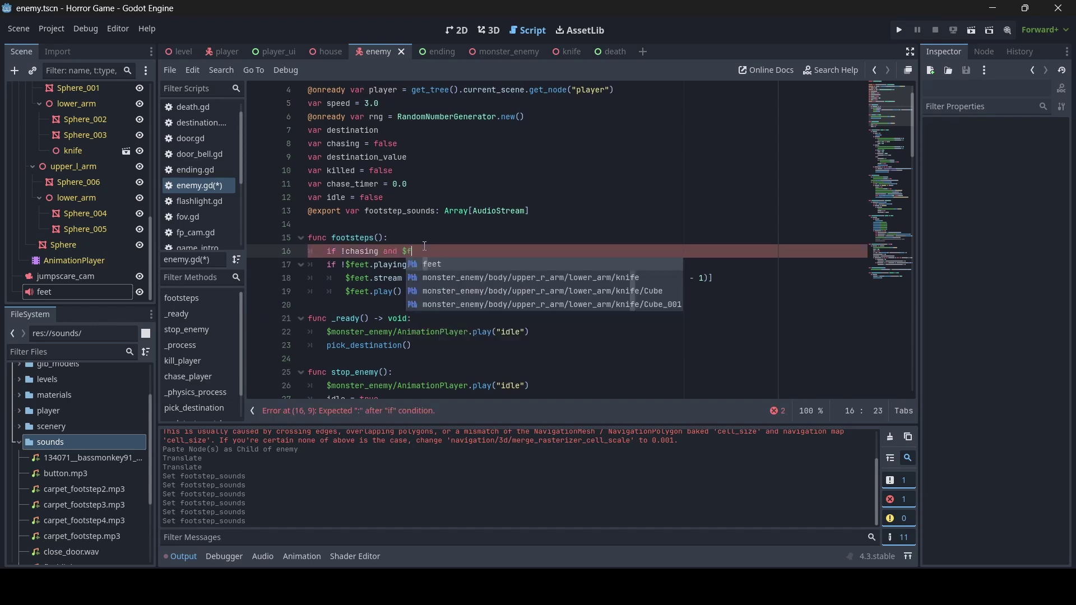
pyautogui.write('eet.pitch_scale')
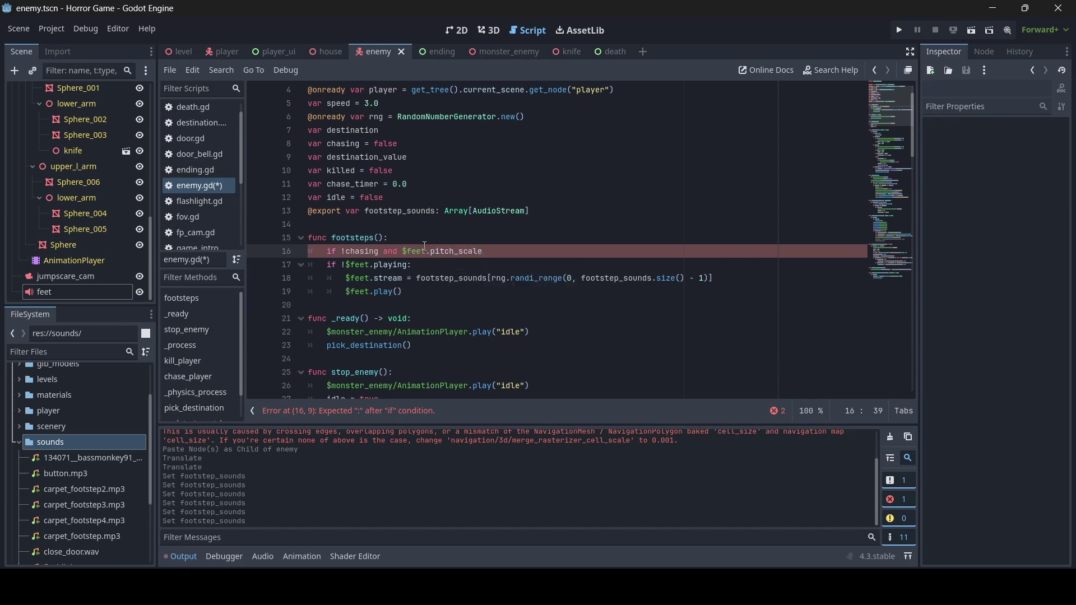
pyautogui.write(' != 1.0:')
pyautogui.press('Return')
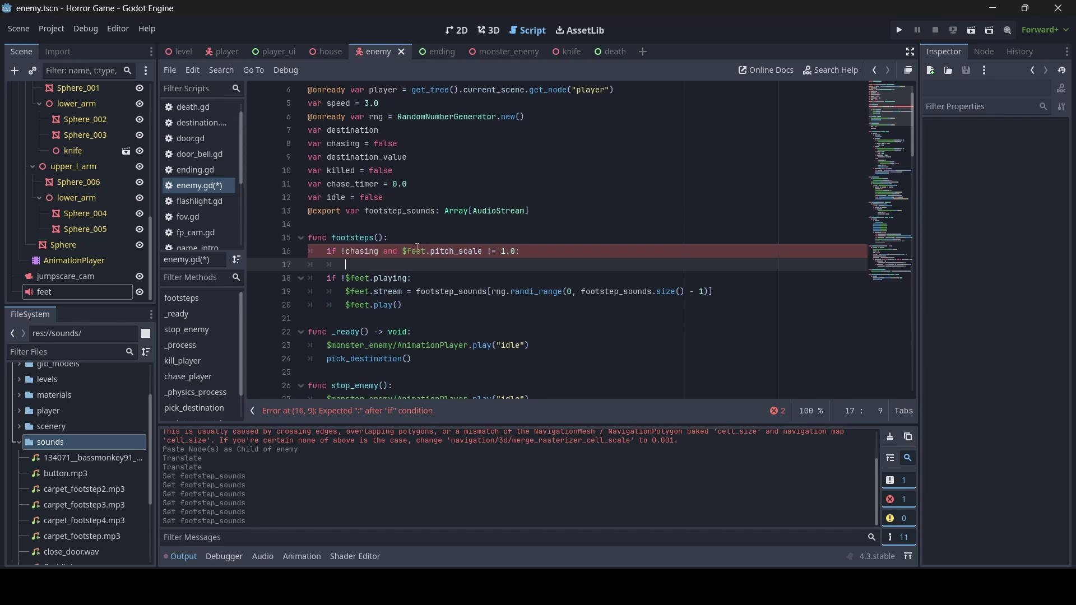
# Reuse the condition's pitch expression to write "$feet.pitch_scale = 1.0" as the body of the new if statement.
pyautogui.moveTo(402, 251); pyautogui.dragTo(518, 252)
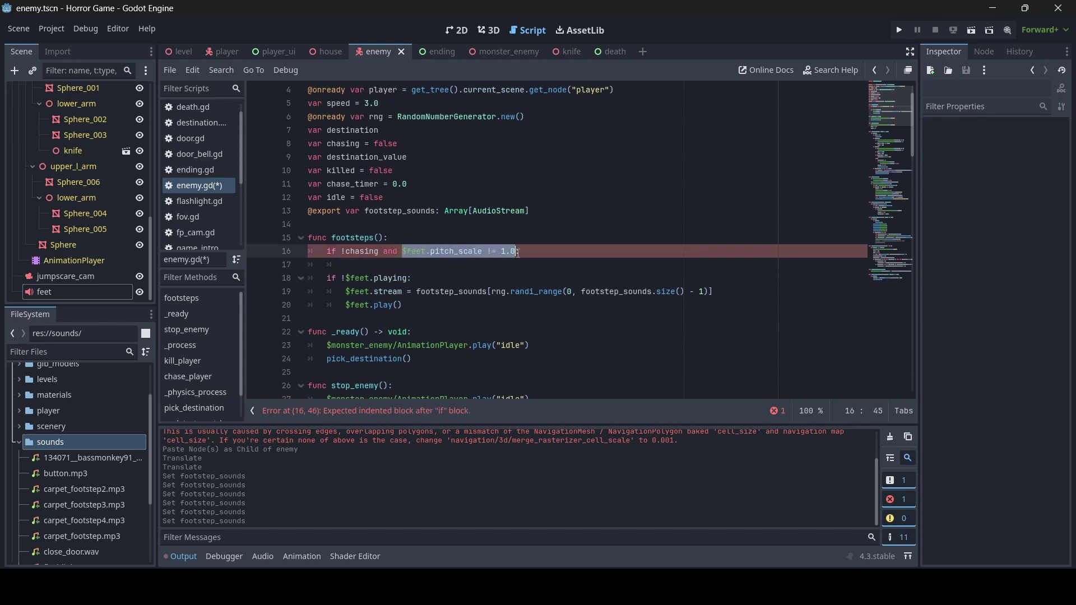
pyautogui.hotkey('ctrl', 'c')
pyautogui.click(415, 265)
pyautogui.hotkey('ctrl', 'v')
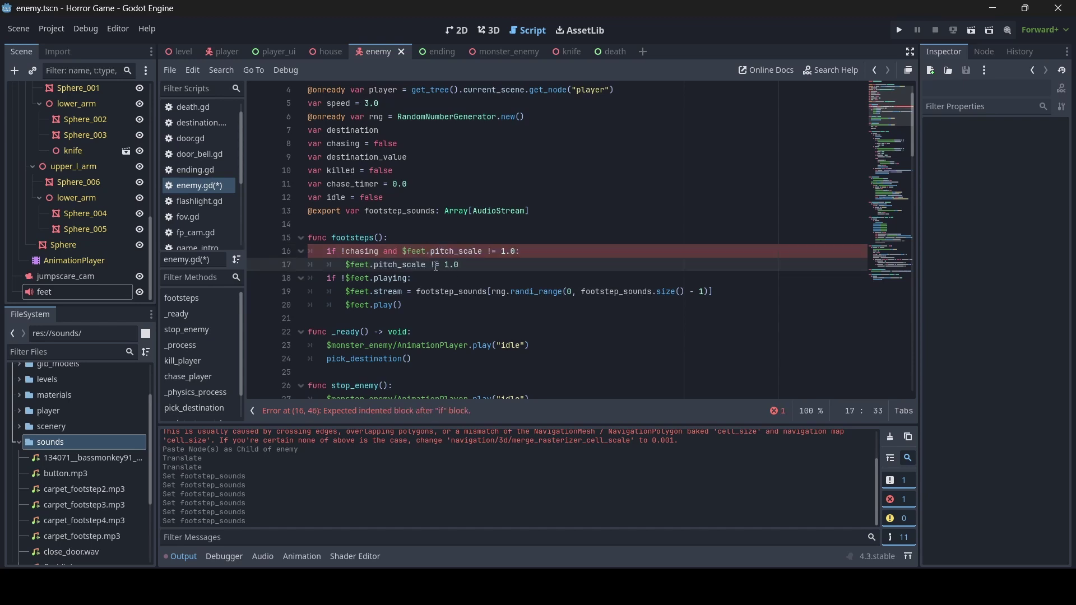
pyautogui.press('BackSpace')
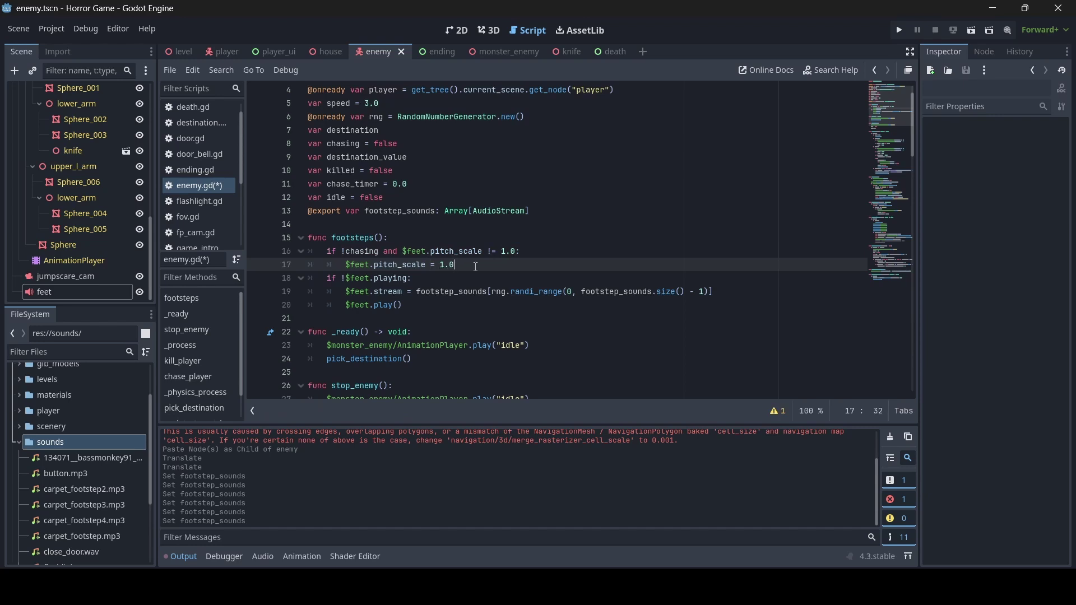
# Duplicate the two-line pitch_scale if block directly below itself in footsteps().
pyautogui.moveTo(465, 265); pyautogui.dragTo(325, 252)
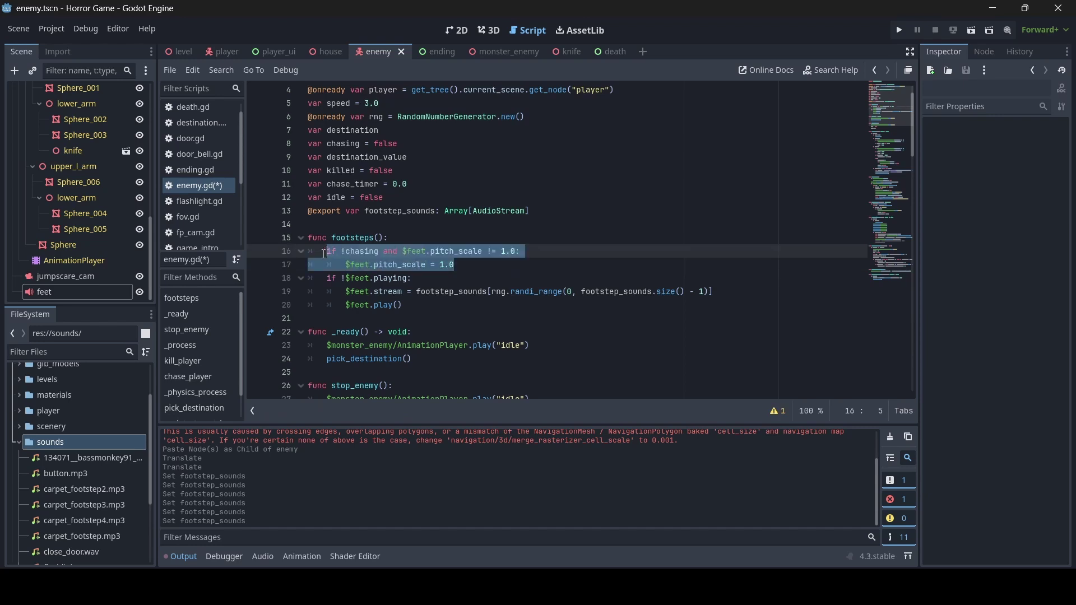
pyautogui.click(471, 264)
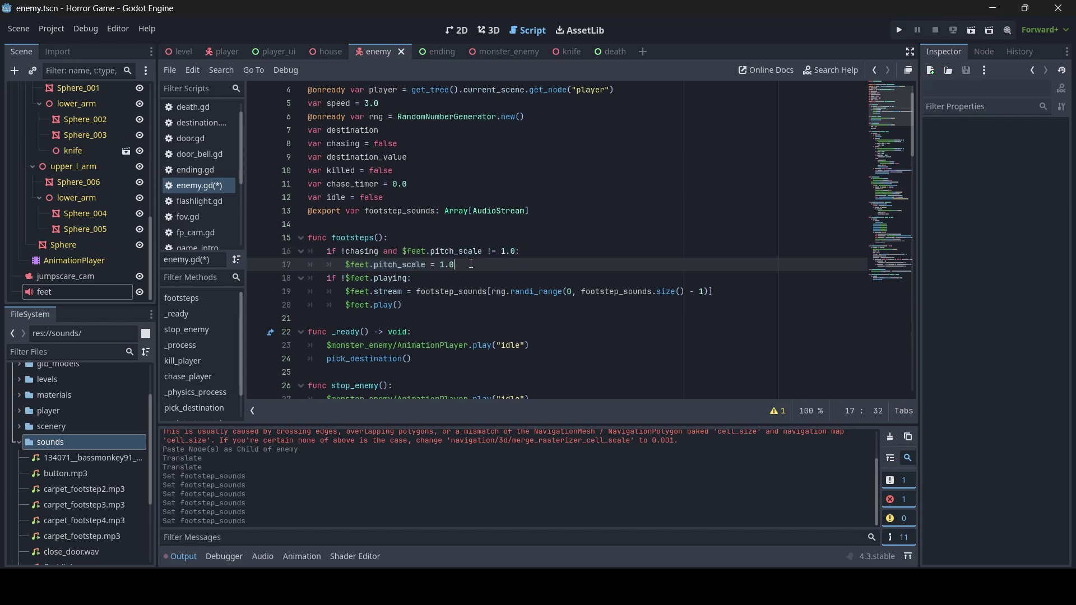
pyautogui.press('Return')
pyautogui.hotkey('ctrl', 'v')
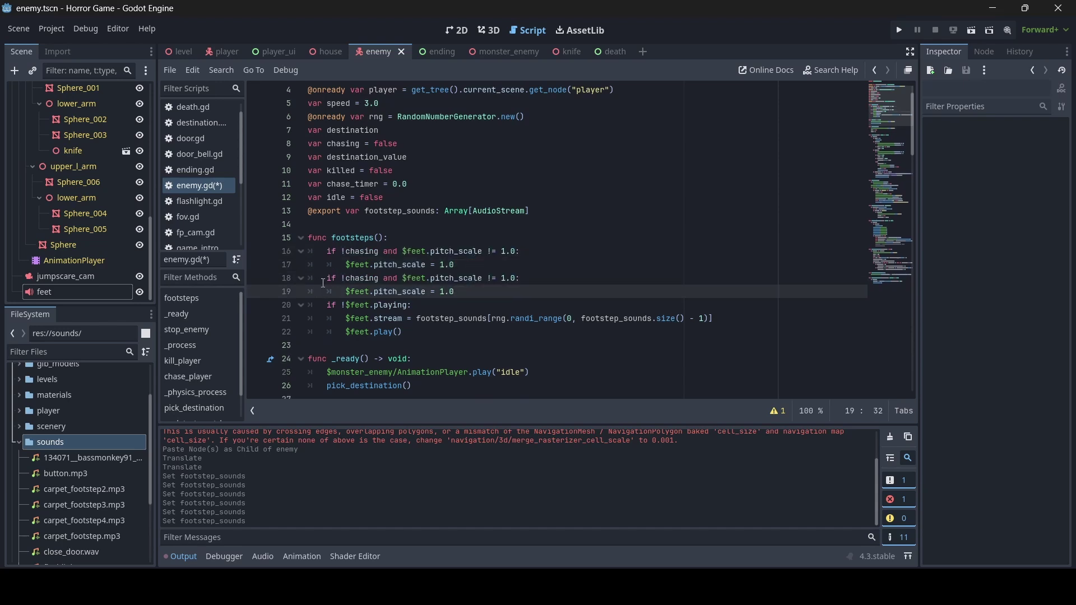
# In footsteps(), change the duplicated condition to "elif chasing and $feet.pitch_scale != 1.5:".
pyautogui.click(327, 279)
pyautogui.write('el')
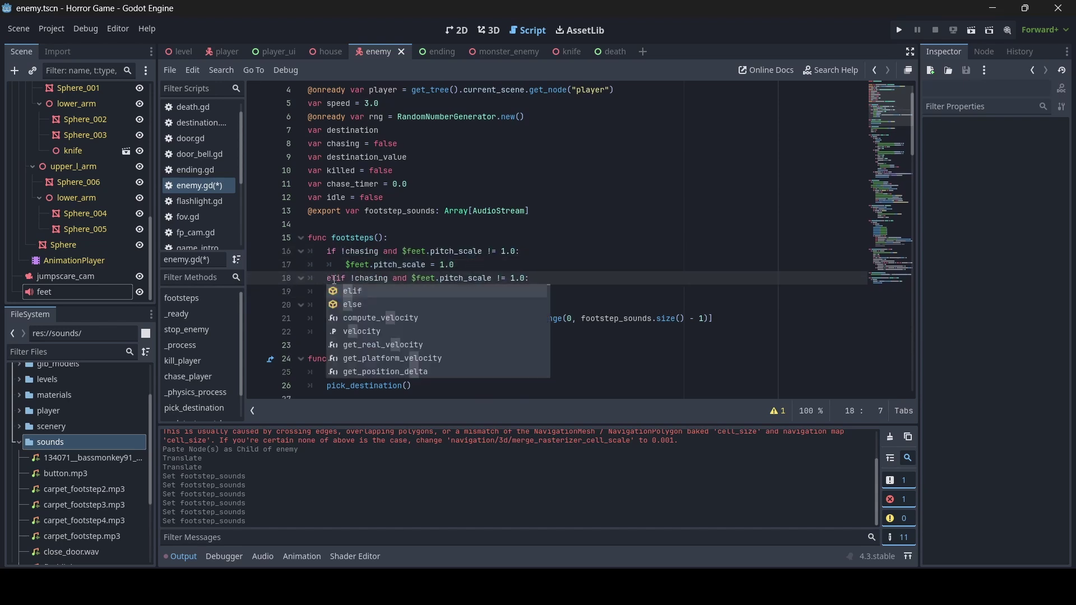
pyautogui.click(358, 279)
pyautogui.press('BackSpace')
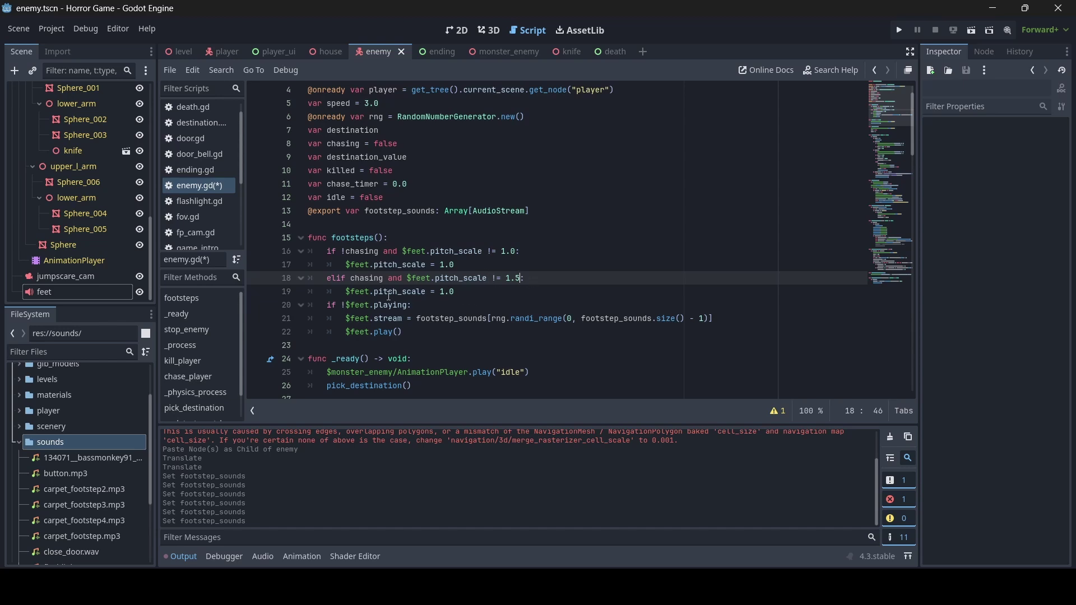
# Set the elif body to "$feet.pitch_scale = 1.5" and save the enemy script.
pyautogui.click(451, 292)
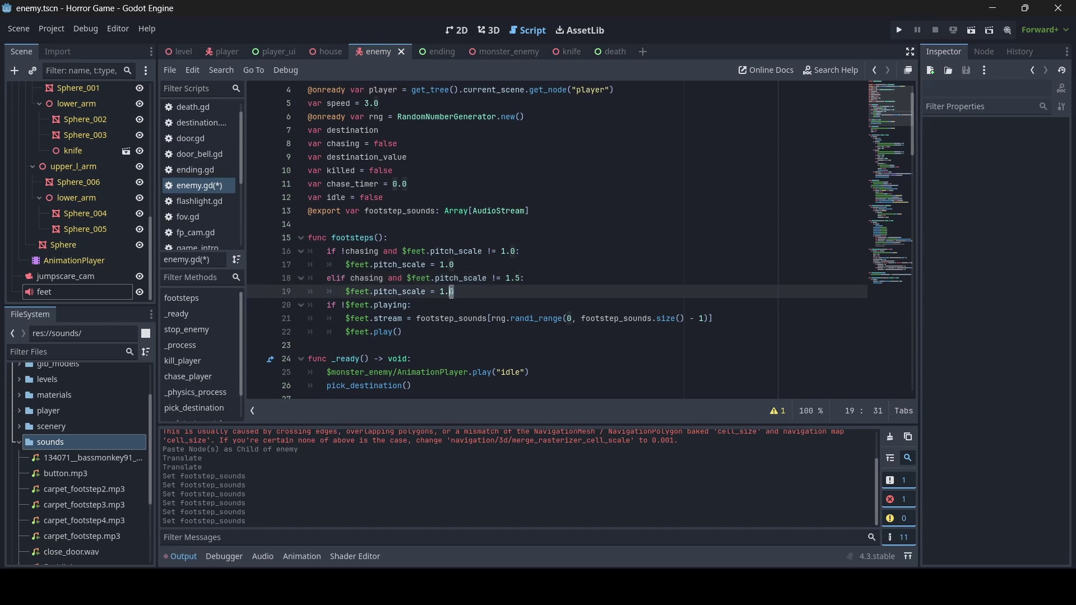
pyautogui.press('Delete')
pyautogui.write('5')
pyautogui.hotkey('ctrl', 's')
# Run the level scene and walk through the house to test the enemy's footstep sounds.
pyautogui.click(489, 30)
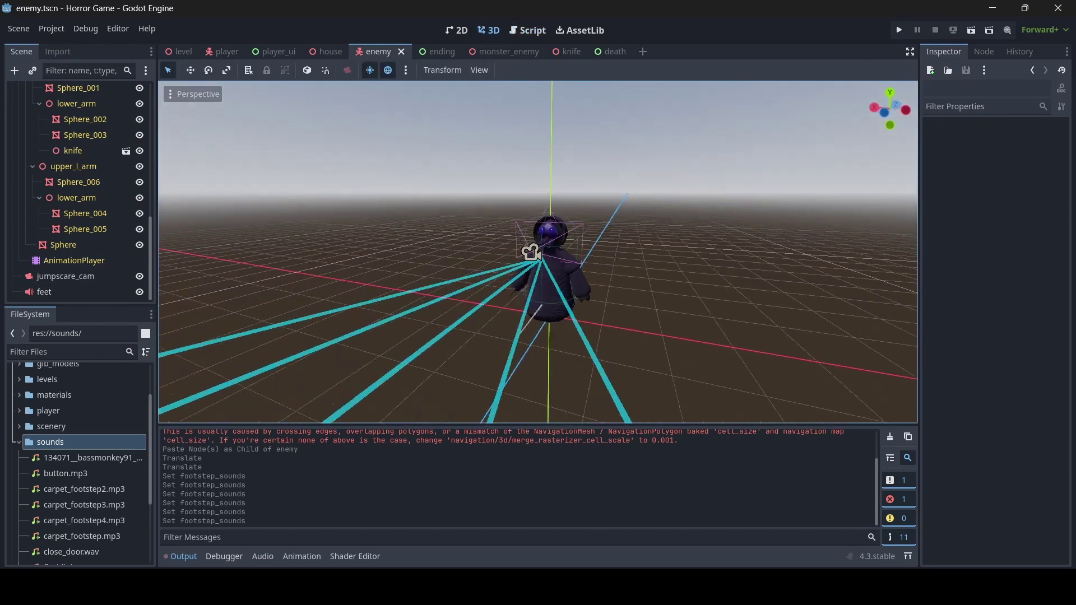
pyautogui.moveTo(538, 252); pyautogui.dragTo(615, 202, button='middle')
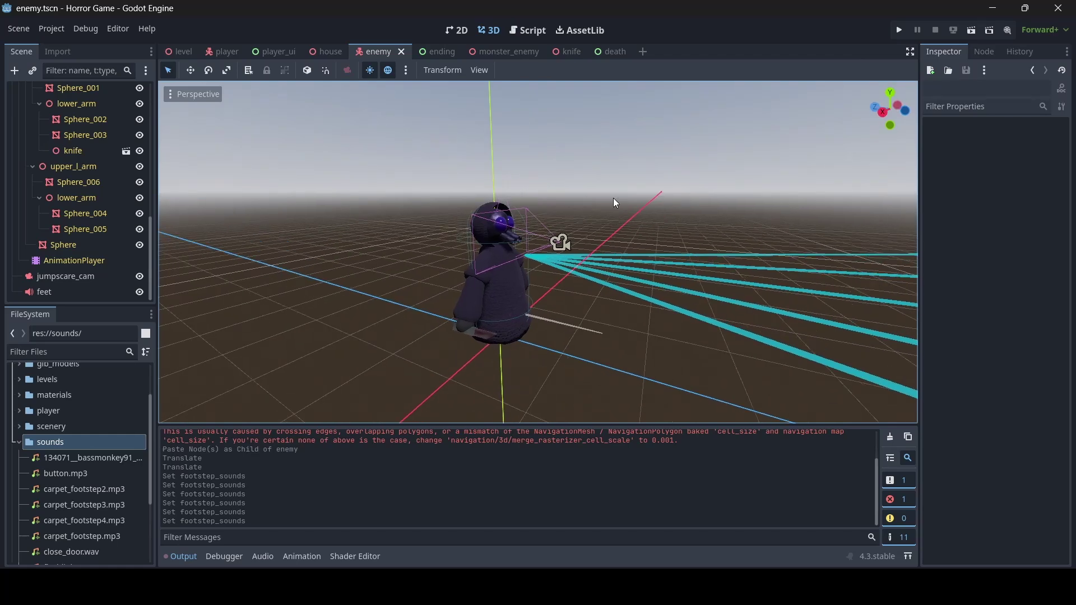
pyautogui.click(178, 51)
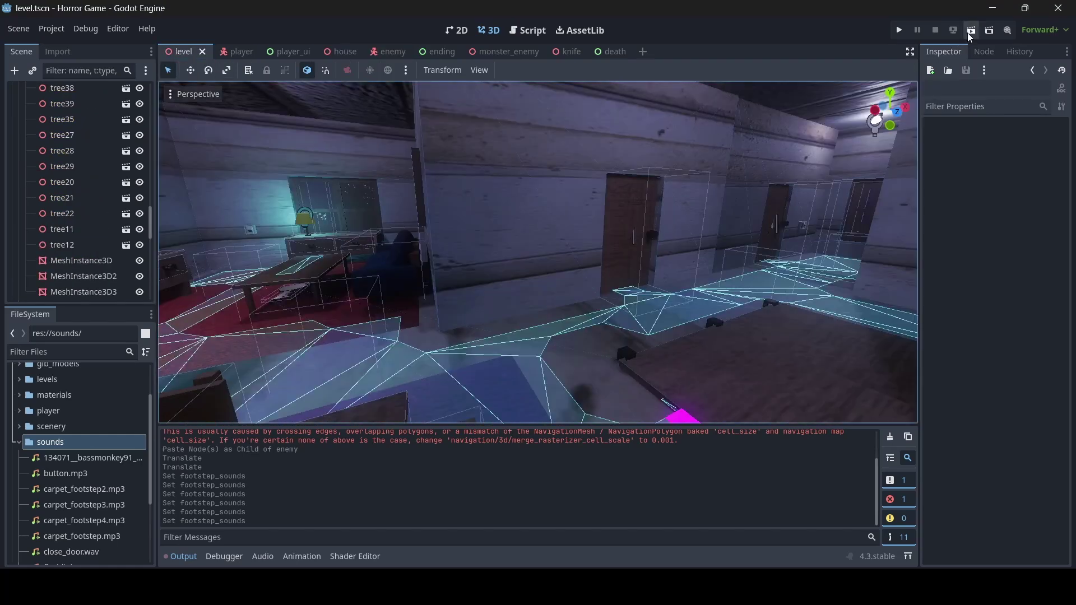
pyautogui.click(972, 31)
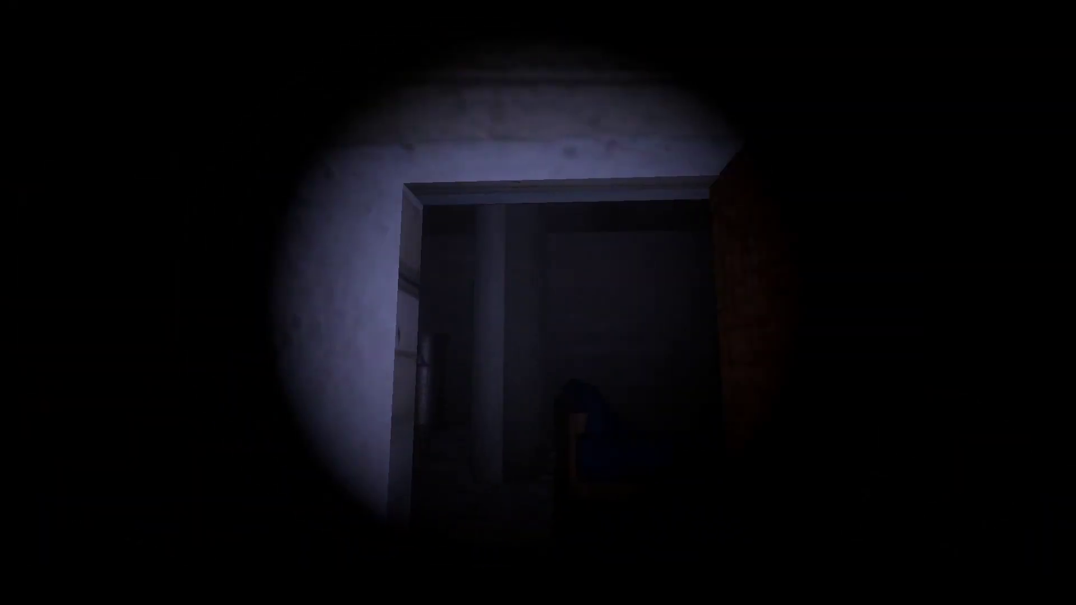
pyautogui.press('w')
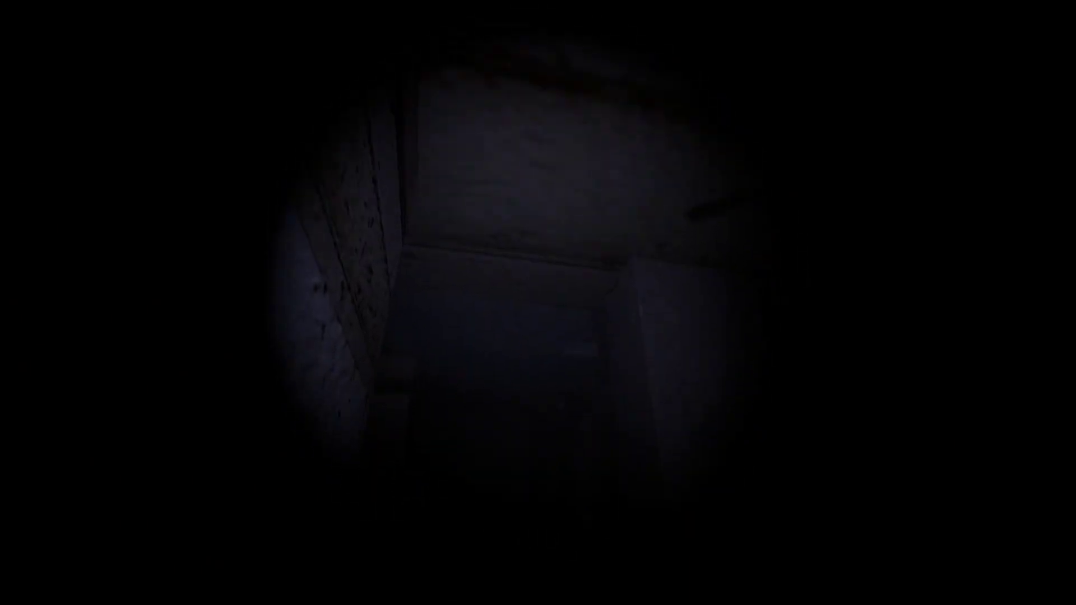
pyautogui.press('w')
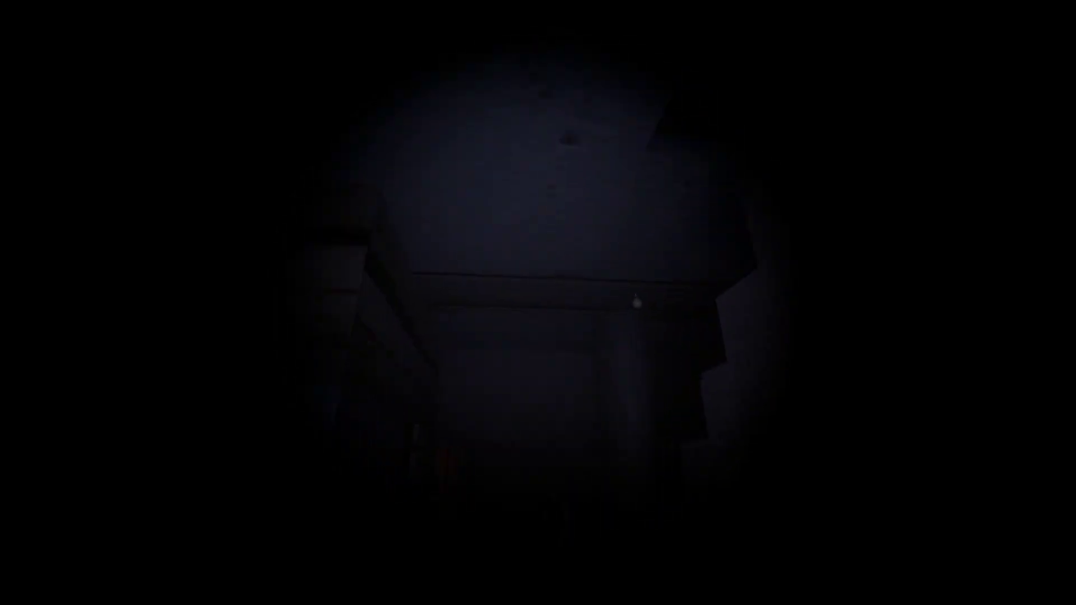
pyautogui.press('w')
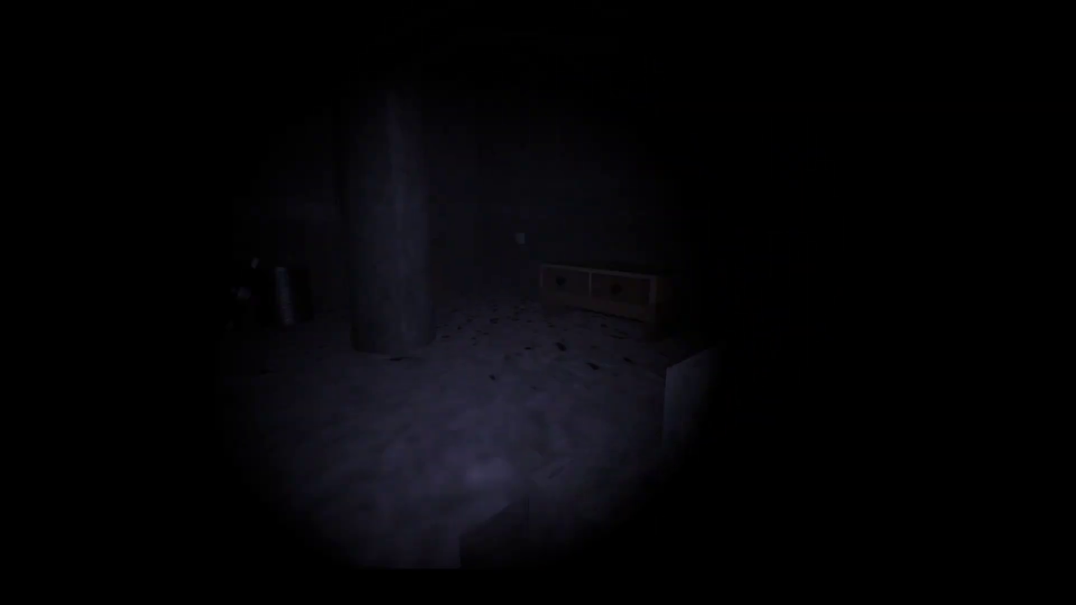
pyautogui.press('w')
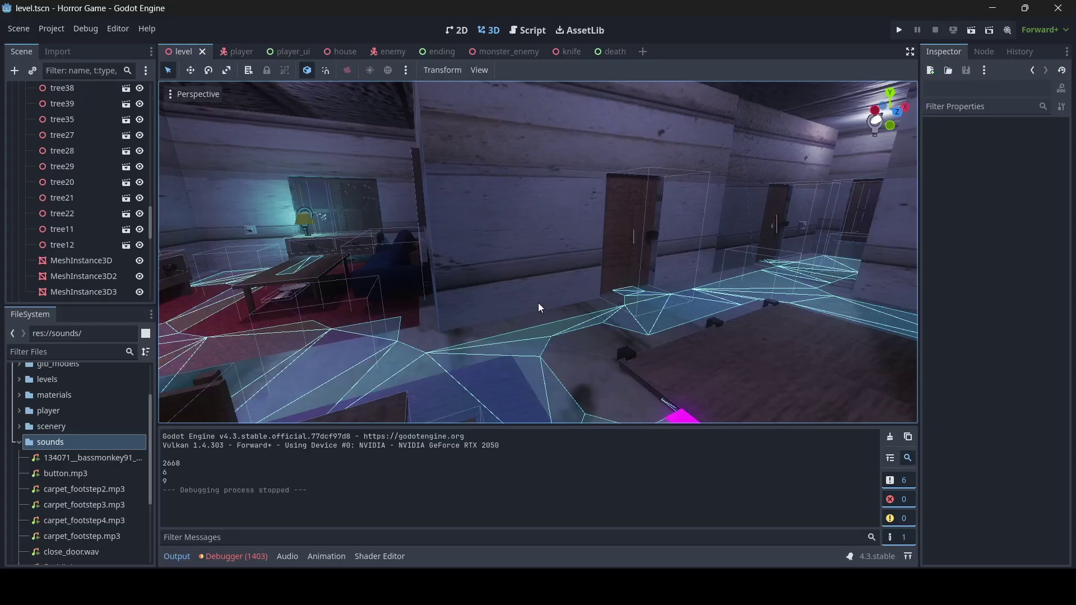
# Locate the kitchen trapdoor in the level, and select its trapdoor_hinge node in the house scene.
pyautogui.moveTo(538, 253); pyautogui.dragTo(373, 249, button='right')
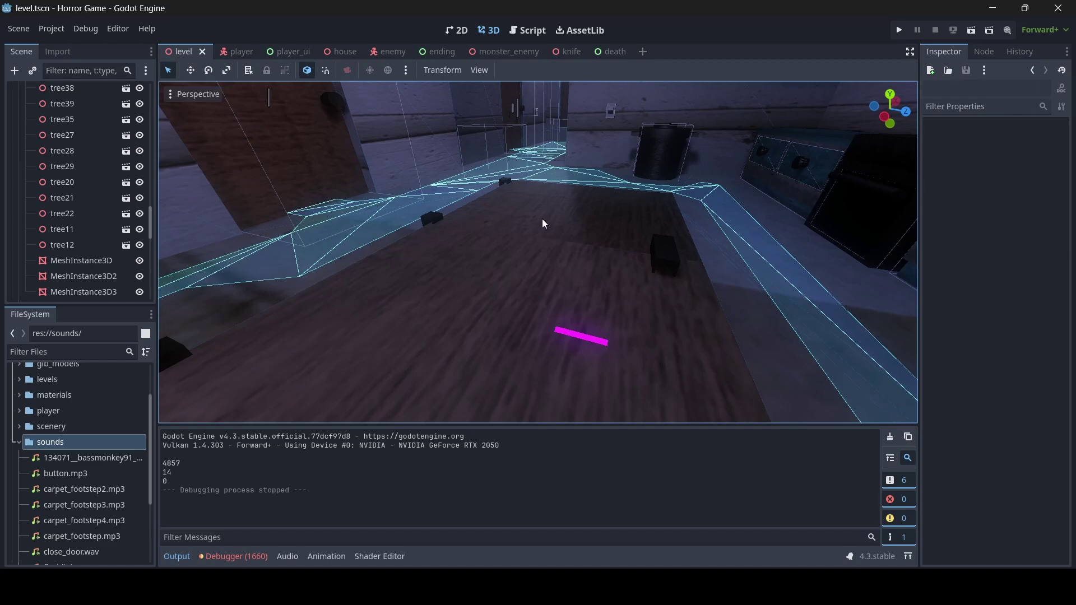
pyautogui.moveTo(542, 223); pyautogui.dragTo(533, 225, button='right')
pyautogui.click(574, 280)
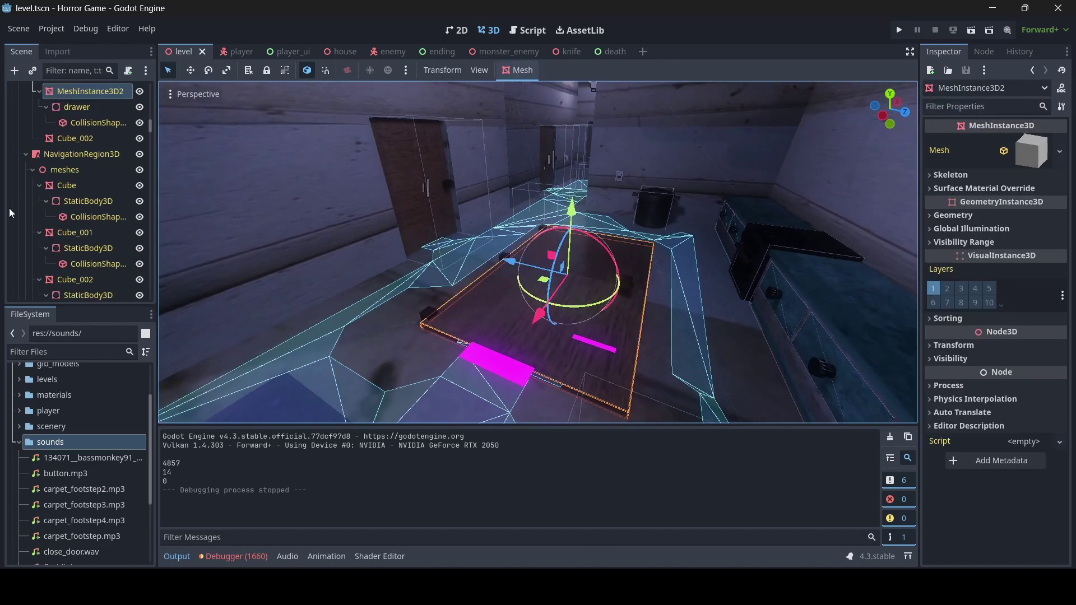
pyautogui.click(339, 51)
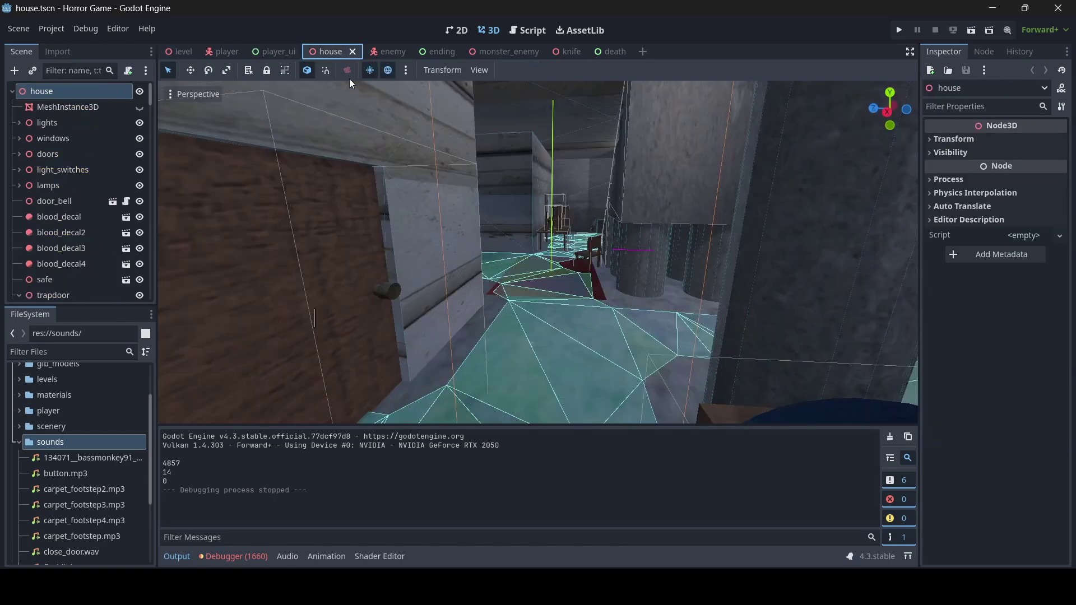
pyautogui.moveTo(538, 252); pyautogui.dragTo(549, 255, button='right')
pyautogui.click(481, 256)
pyautogui.moveTo(480, 256); pyautogui.dragTo(487, 257, button='right')
pyautogui.scroll(-3, 93, 173)
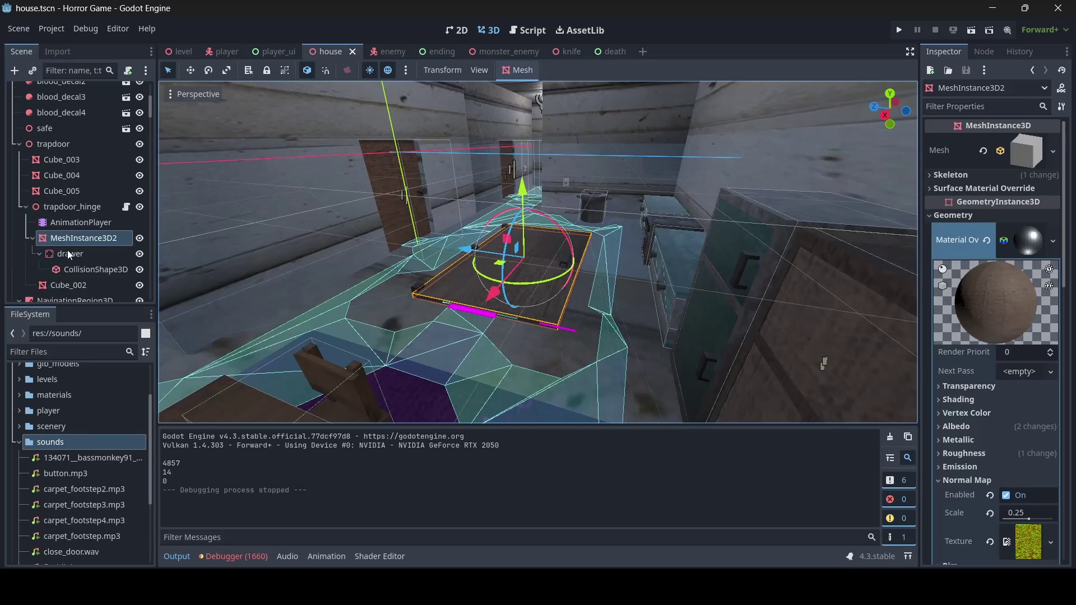
pyautogui.click(90, 181)
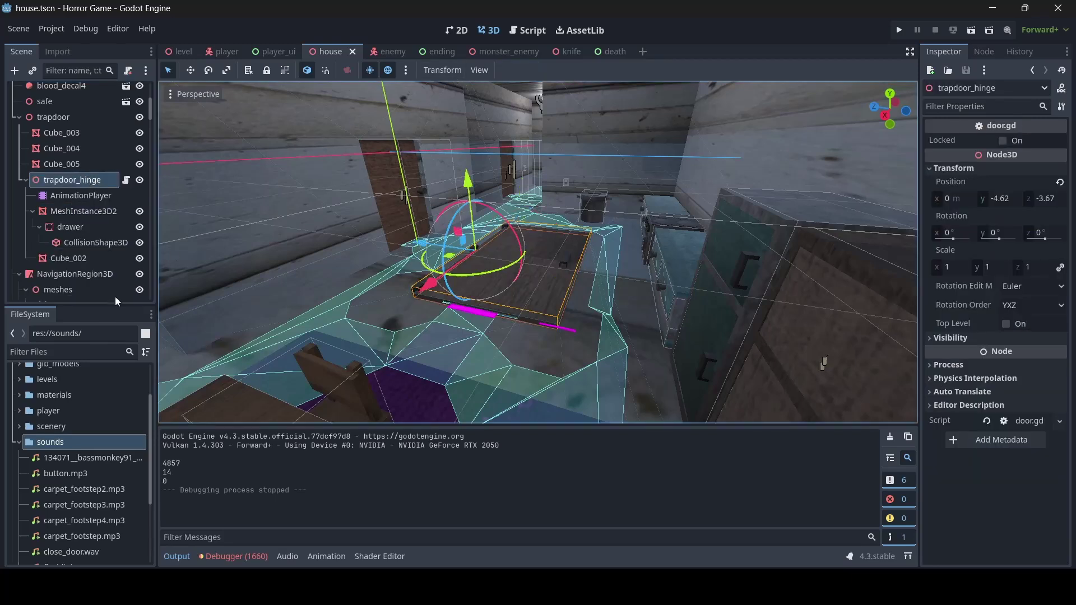
# Find and open door.tscn, and copy its open and close audio nodes.
pyautogui.click(60, 350)
pyautogui.write('door')
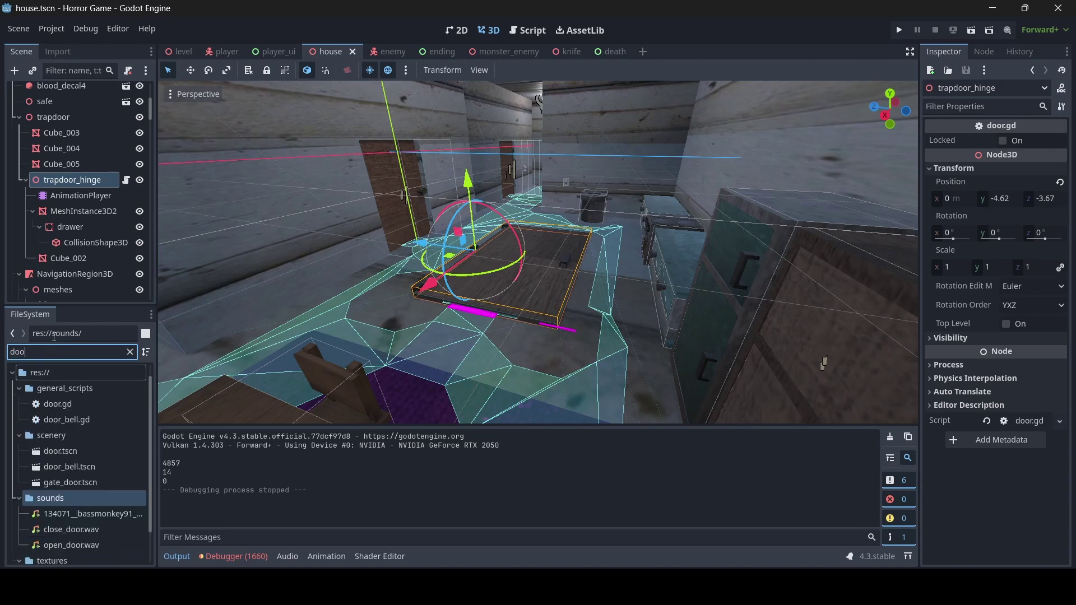
pyautogui.doubleClick(61, 452)
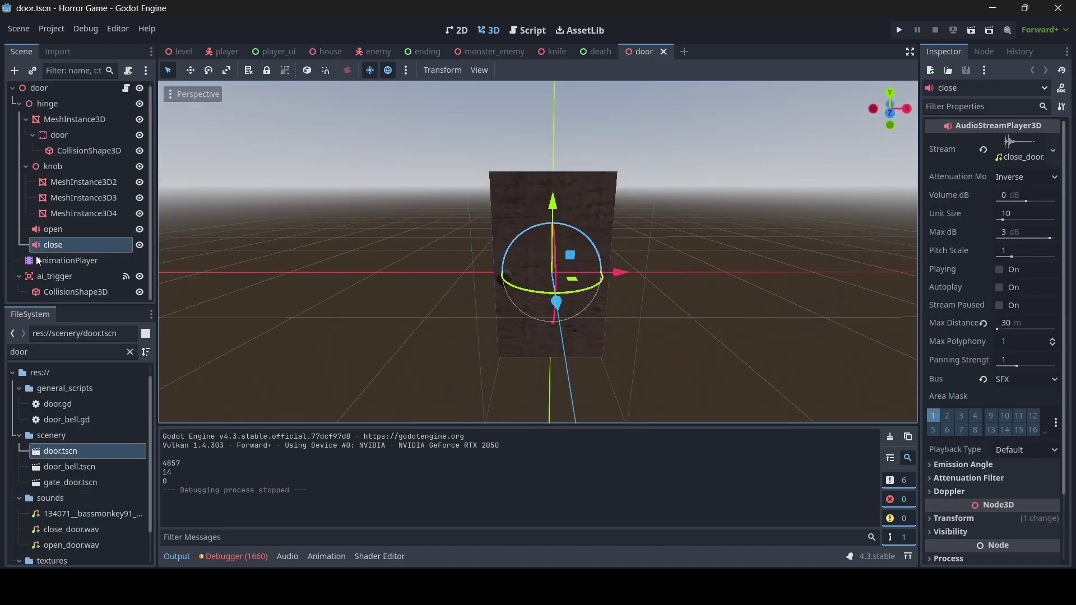
pyautogui.keyDown('ctrl'); pyautogui.click(48, 233); pyautogui.keyUp('ctrl')
pyautogui.rightClick(62, 236)
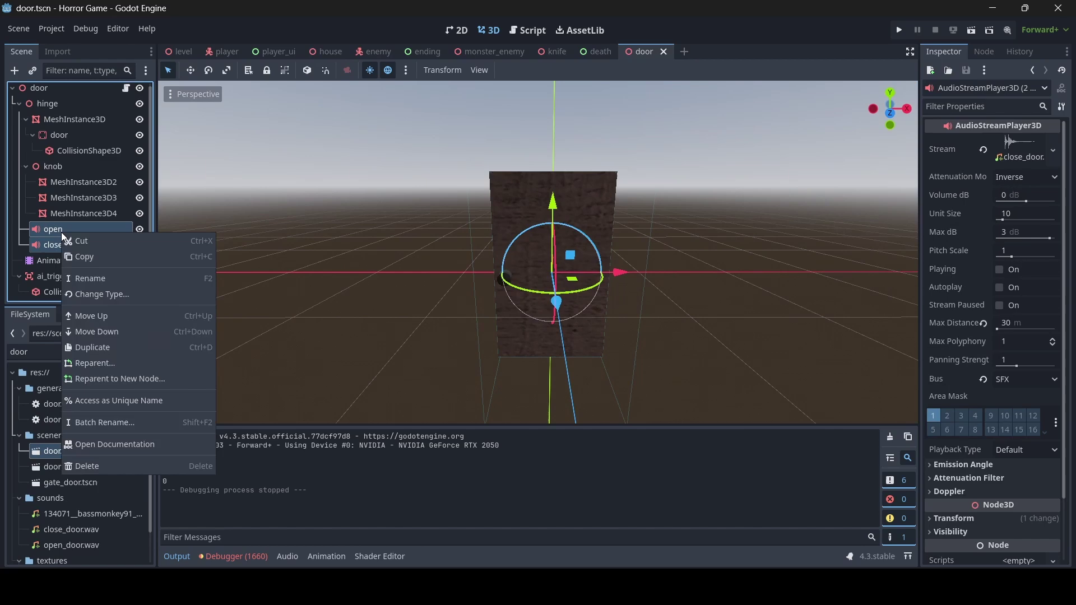
pyautogui.click(84, 257)
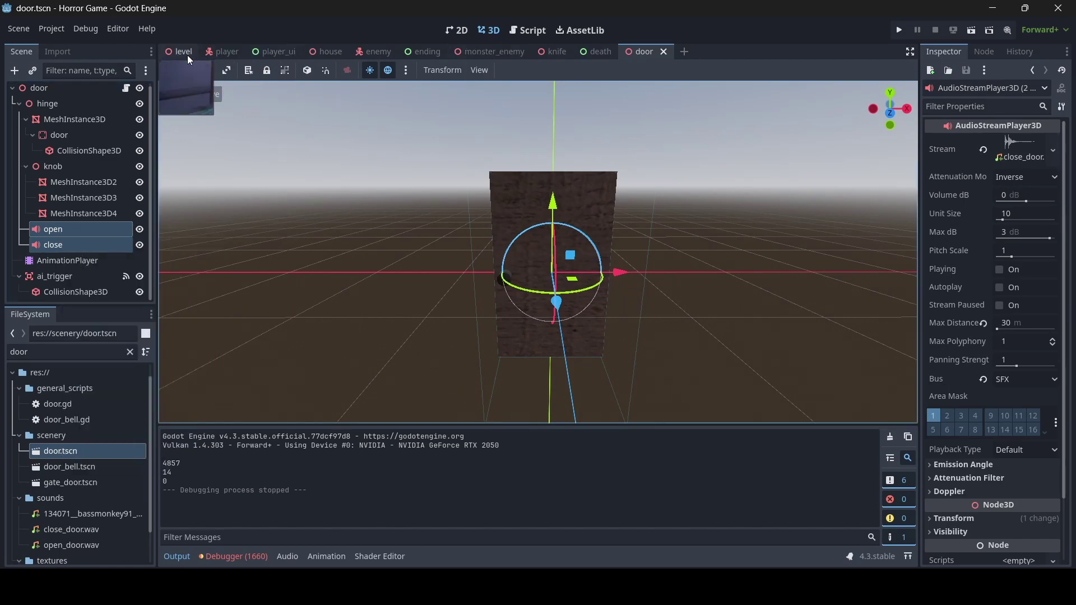
# Paste the copied open and close audio nodes as children of trapdoor_hinge in the house scene.
pyautogui.click(328, 52)
pyautogui.press('w')
pyautogui.moveTo(538, 252); pyautogui.dragTo(538, 219, button='right')
pyautogui.rightClick(56, 184)
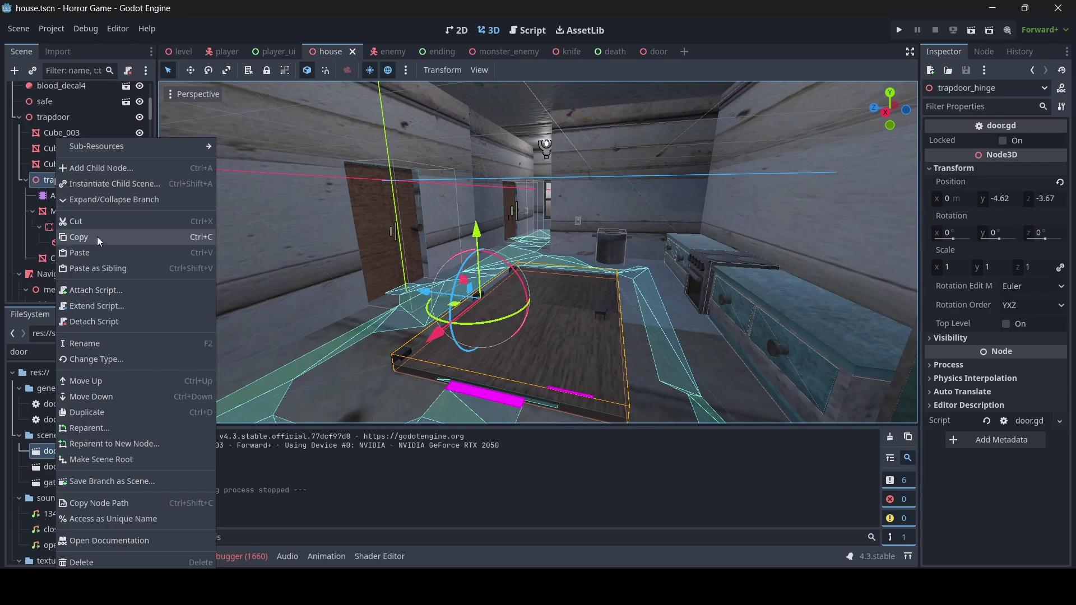
pyautogui.click(87, 257)
pyautogui.press('w')
pyautogui.moveTo(504, 314); pyautogui.dragTo(555, 314, button='right')
pyautogui.press('d')
pyautogui.press('s')
# Preview the sound of the trapdoor's open audio node, leaving Autoplay off.
pyautogui.click(81, 274)
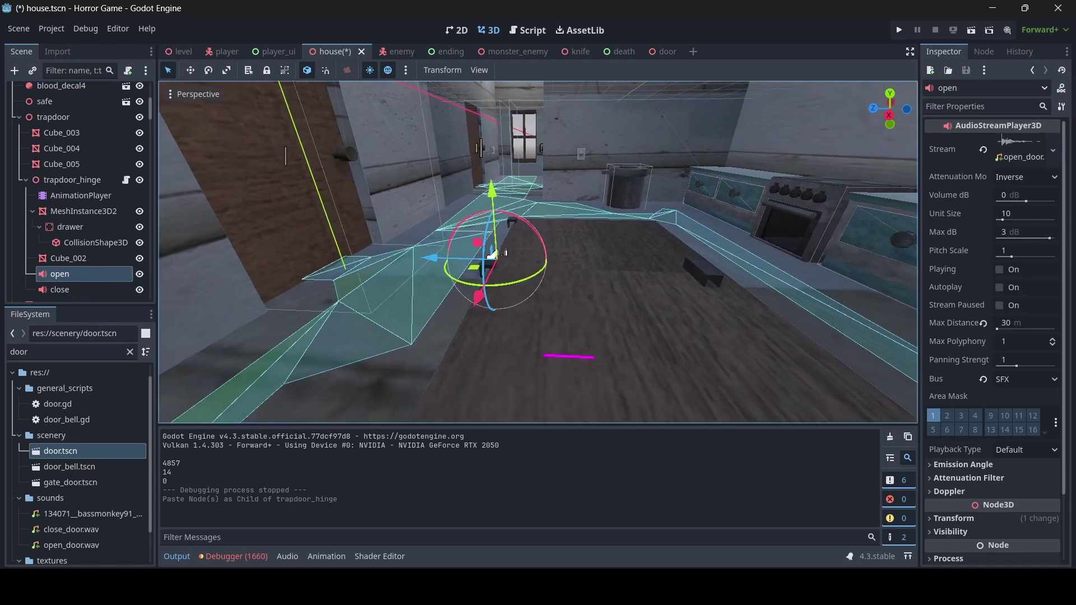
pyautogui.click(999, 288)
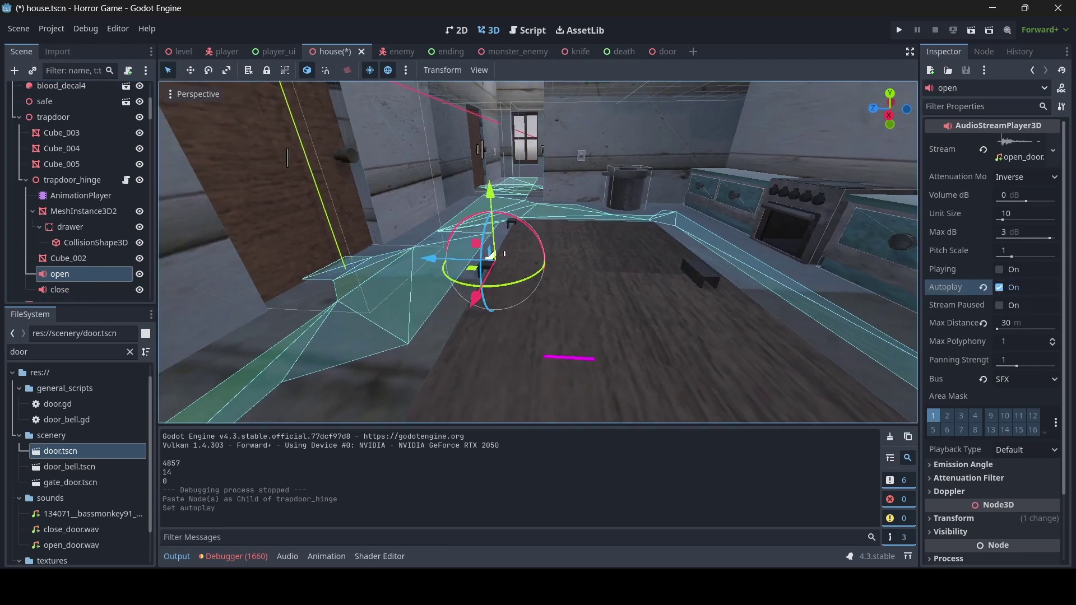
pyautogui.click(999, 287)
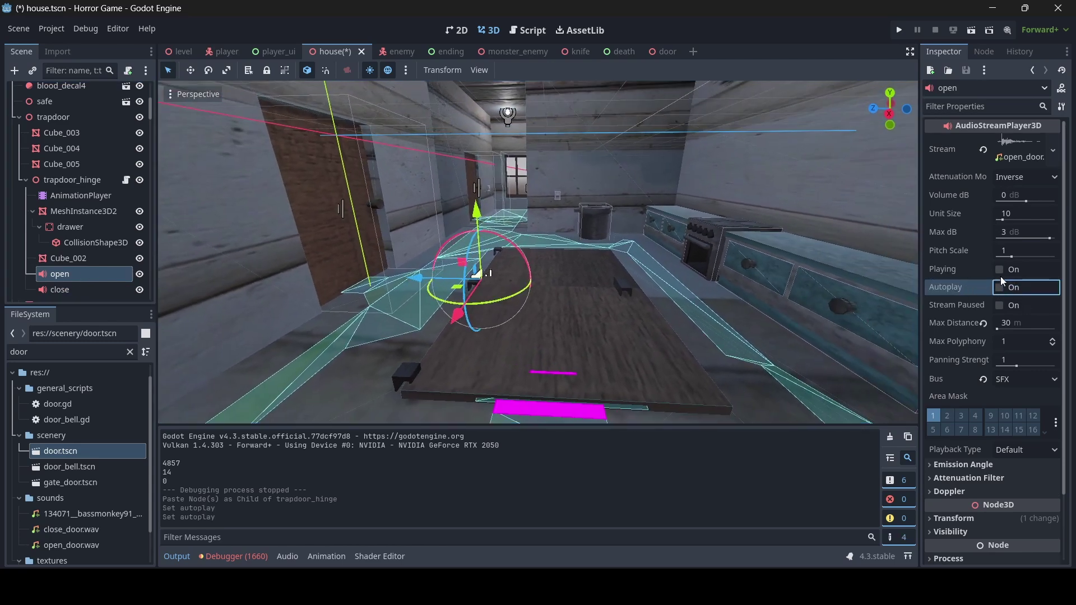
pyautogui.click(999, 270)
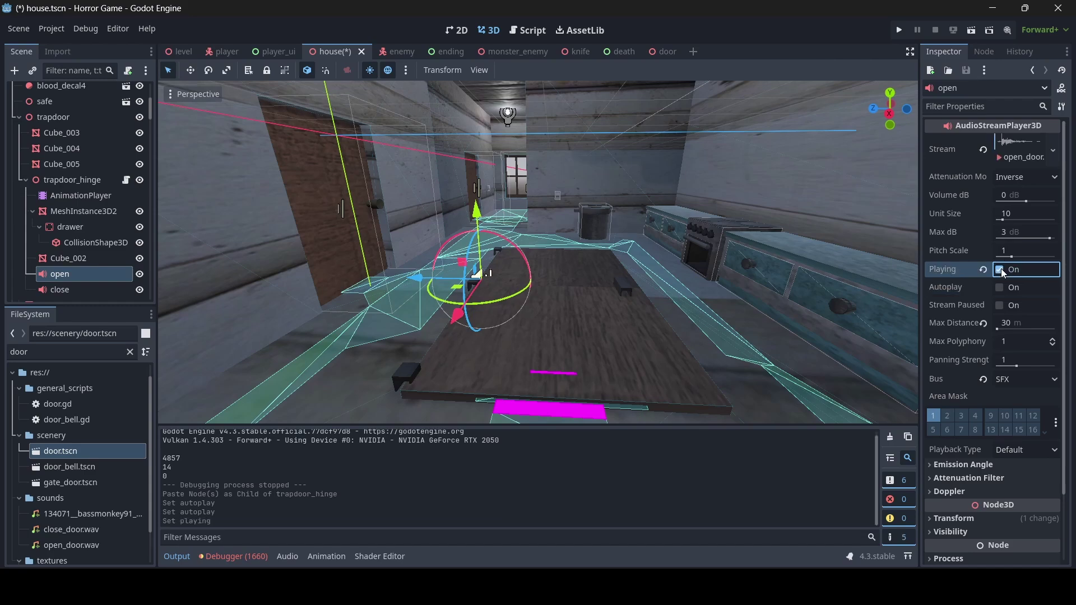
pyautogui.press('w')
pyautogui.moveTo(899, 232)
pyautogui.mouseDown(button='right')
pyautogui.moveTo(863, 230)
pyautogui.moveTo(898, 232)
pyautogui.mouseUp(button='right')
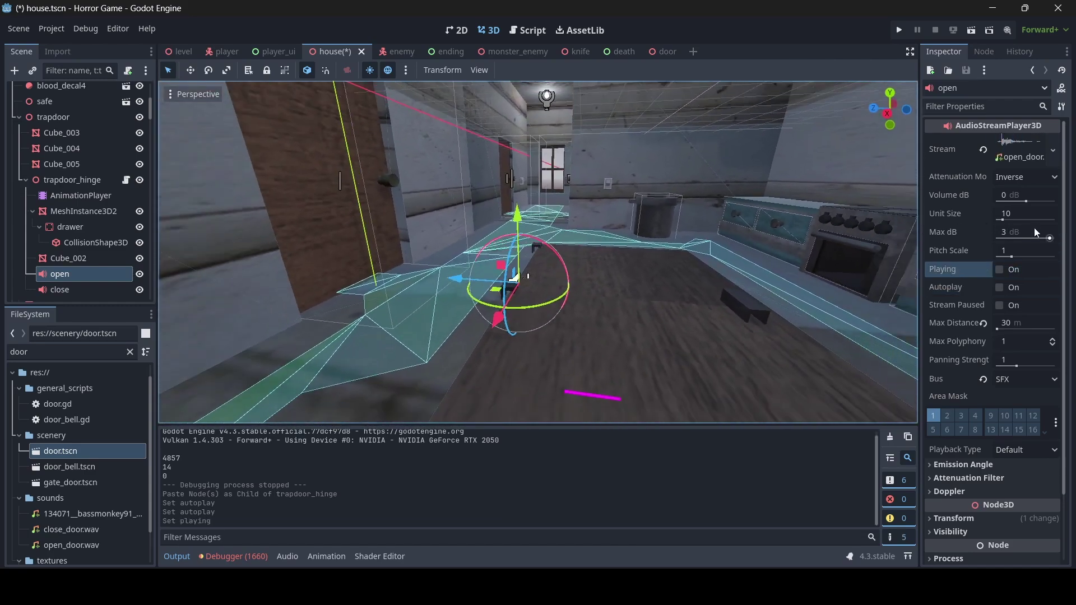
# Try a pitch scale of 0.5 on the trapdoor's open sound and preview it.
pyautogui.click(1023, 250)
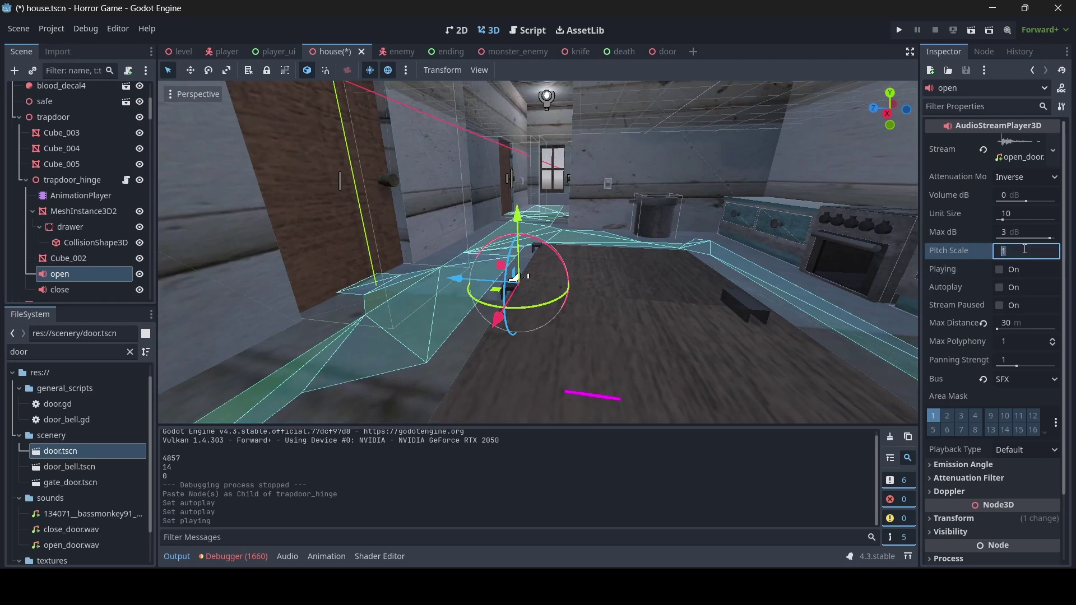
pyautogui.write('.5')
pyautogui.press('Return')
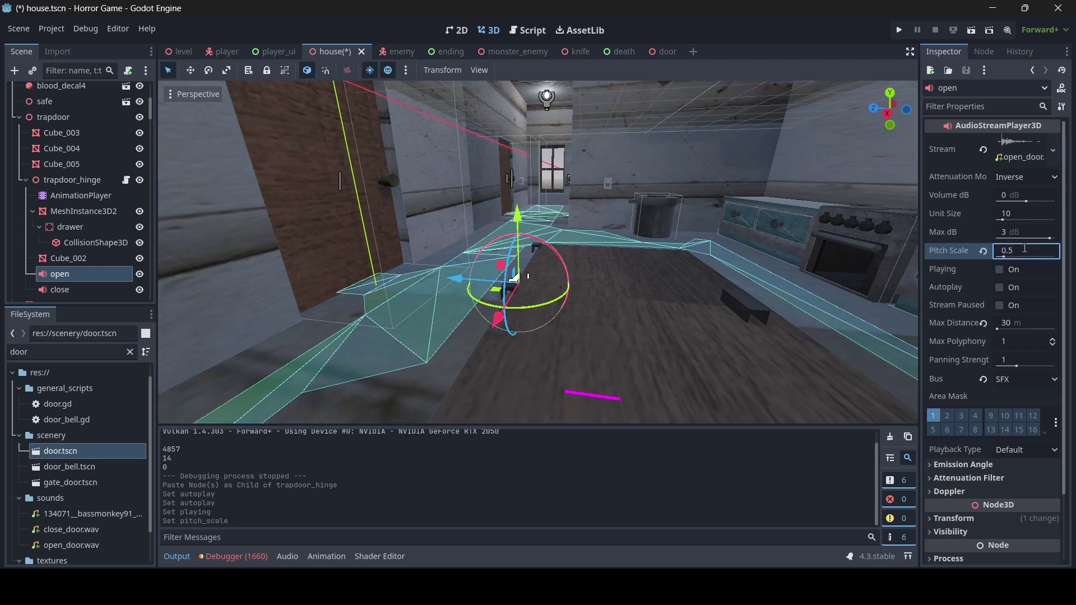
pyautogui.click(1000, 270)
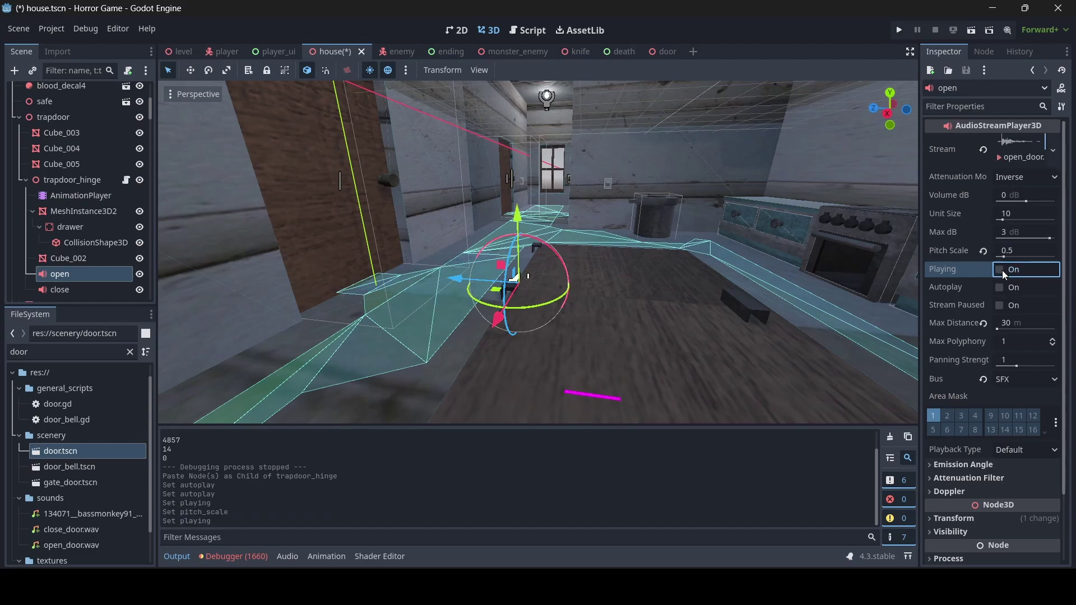
pyautogui.moveTo(772, 251); pyautogui.dragTo(734, 280, button='right')
pyautogui.press('s')
pyautogui.press('s')
pyautogui.press('w')
pyautogui.press('a')
pyautogui.press('a')
pyautogui.press('d')
pyautogui.press('d')
# Set the trapdoor open sound's pitch scale to 0.7 and preview it.
pyautogui.click(1012, 250)
pyautogui.write('0.7')
pyautogui.press('Return')
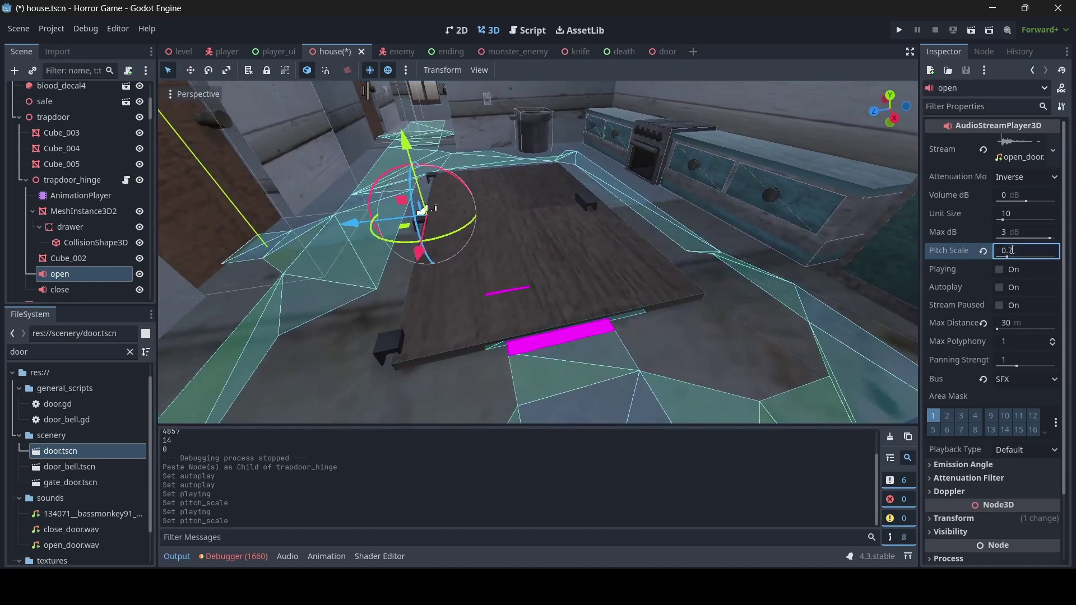
pyautogui.click(1000, 270)
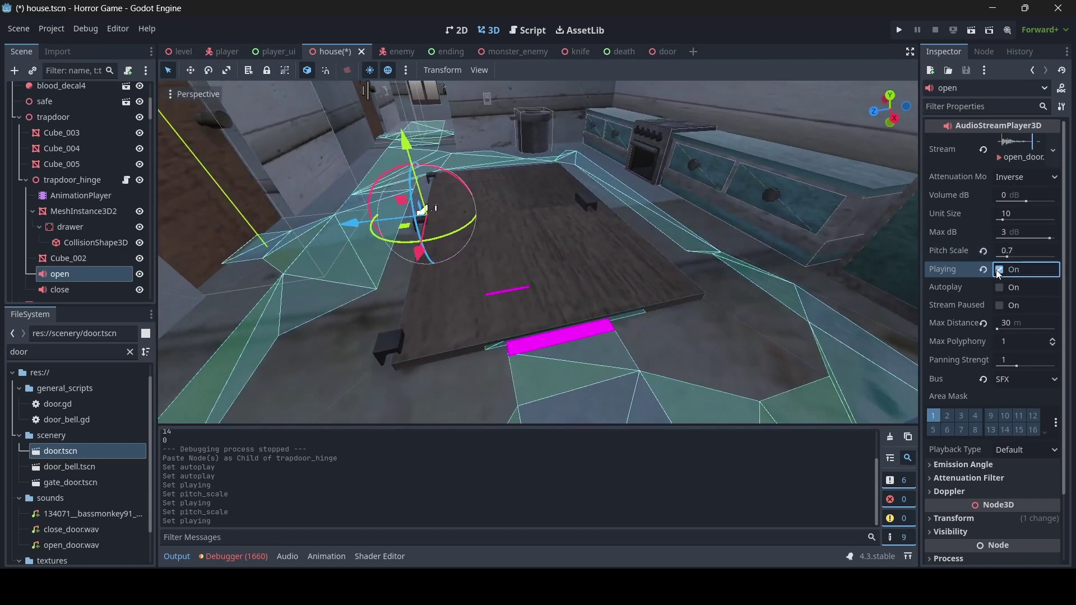
pyautogui.press('d')
pyautogui.moveTo(884, 260); pyautogui.dragTo(846, 241, button='right')
pyautogui.press('w')
# Show the trapdoor's open animation in trapdoor_hinge's AnimationPlayer.
pyautogui.click(104, 201)
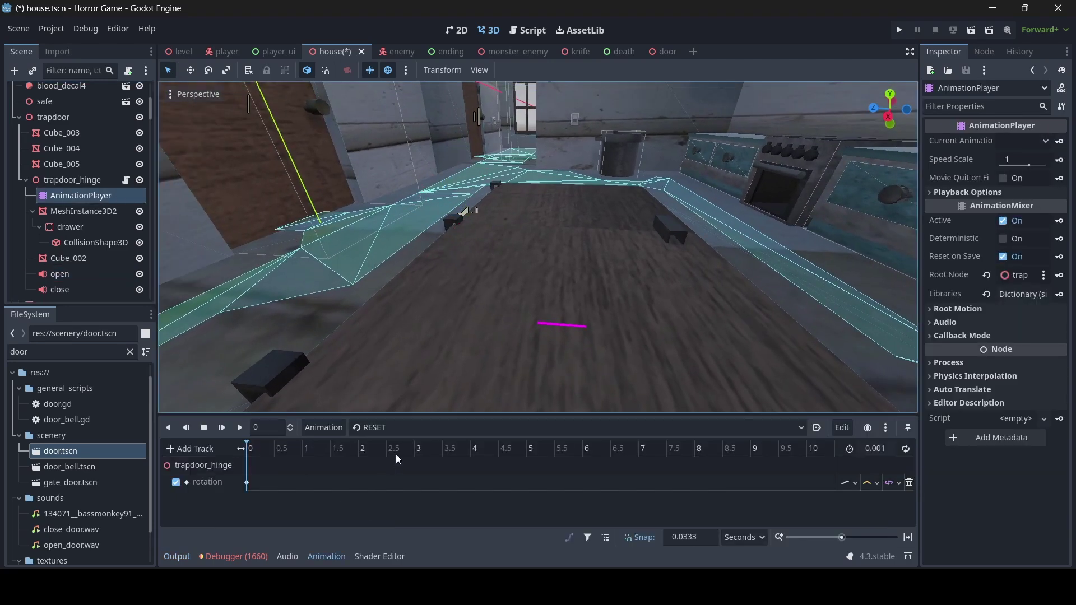
pyautogui.click(401, 434)
pyautogui.click(366, 455)
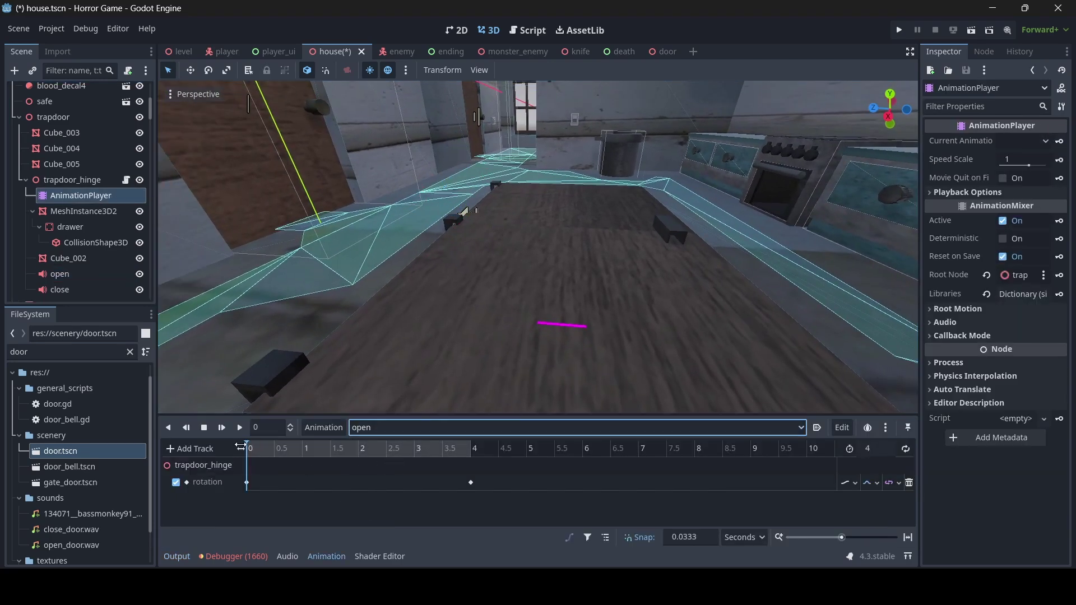
pyautogui.scroll(-3, 70, 220)
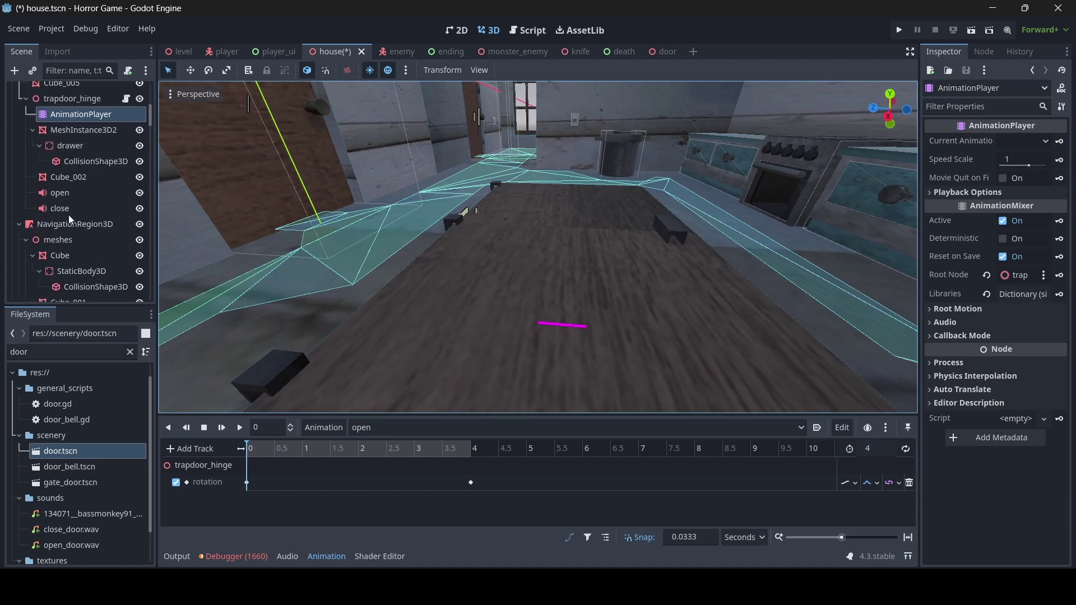
# Preview the trapdoor's open sound, set its pitch scale to 0.5, and preview it again.
pyautogui.click(66, 194)
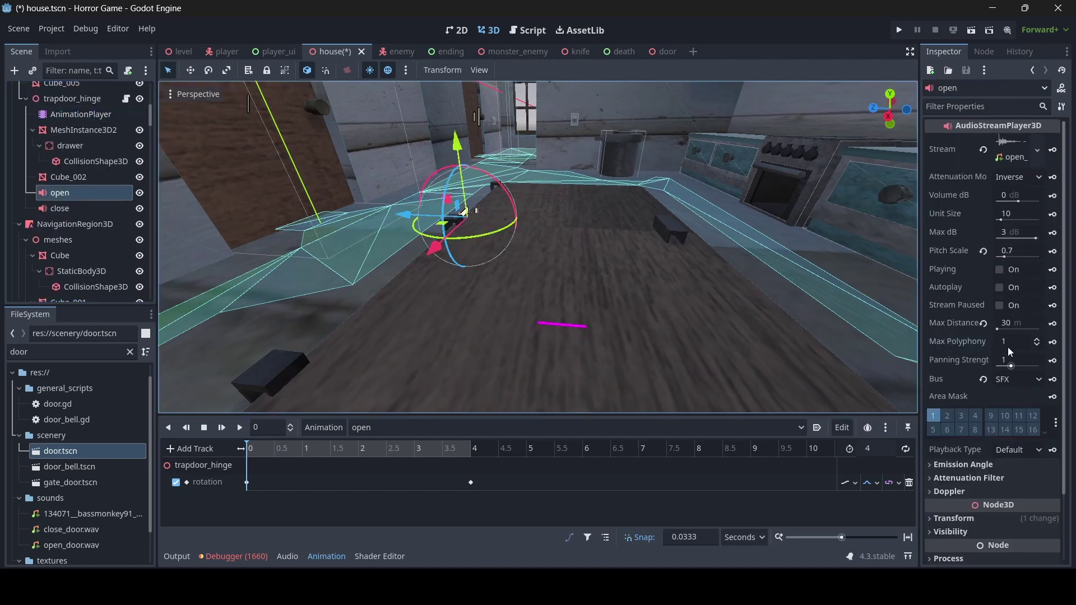
pyautogui.click(1000, 270)
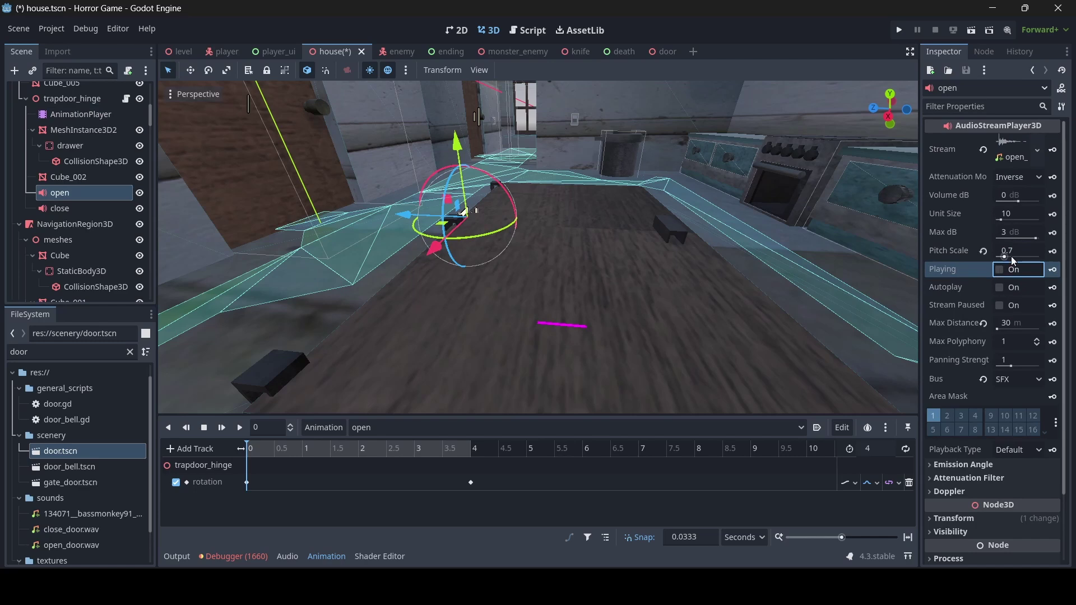
pyautogui.click(1015, 252)
pyautogui.press('BackSpace')
pyautogui.write('5')
pyautogui.press('Return')
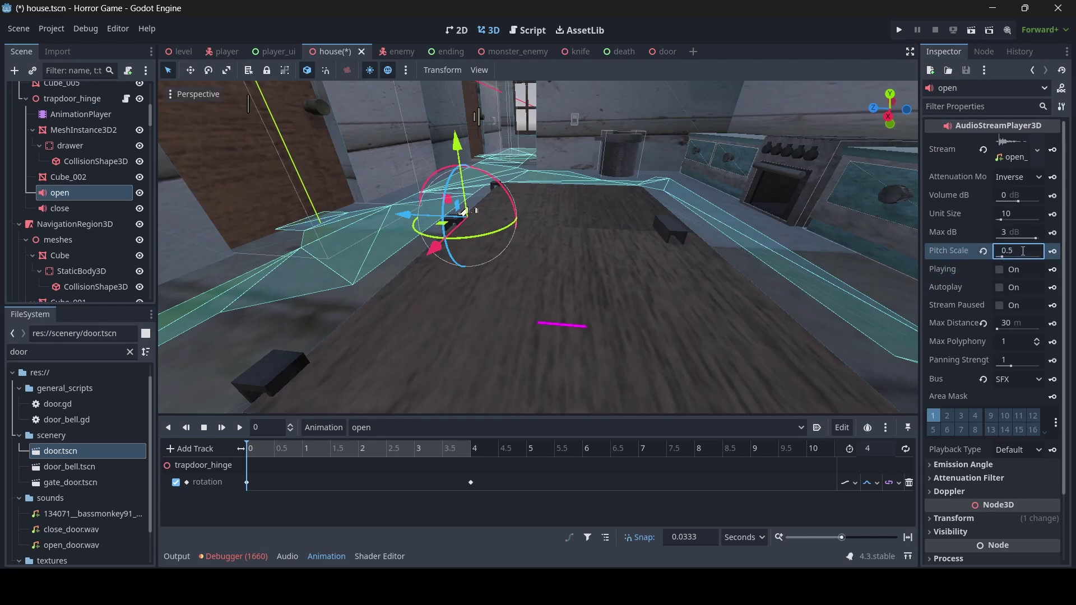
pyautogui.click(999, 270)
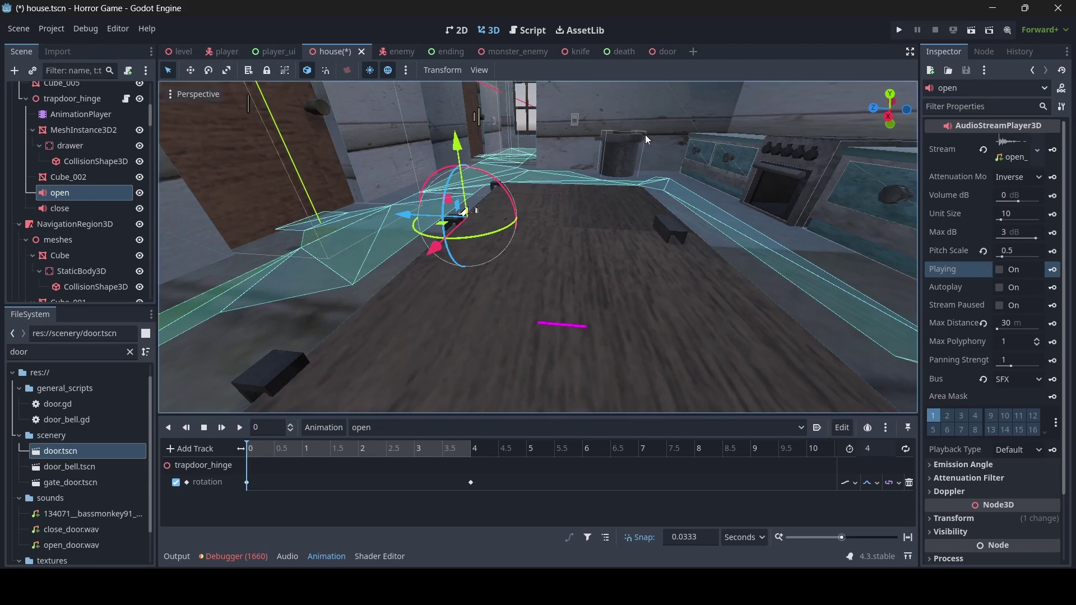
# Set the trapdoor close sound's pitch scale to 0.5, preview it, and save the house scene.
pyautogui.press('s')
pyautogui.moveTo(644, 137)
pyautogui.mouseDown(button='right')
pyautogui.moveTo(634, 147)
pyautogui.moveTo(644, 138)
pyautogui.mouseUp(button='right')
pyautogui.press('w')
pyautogui.press('s')
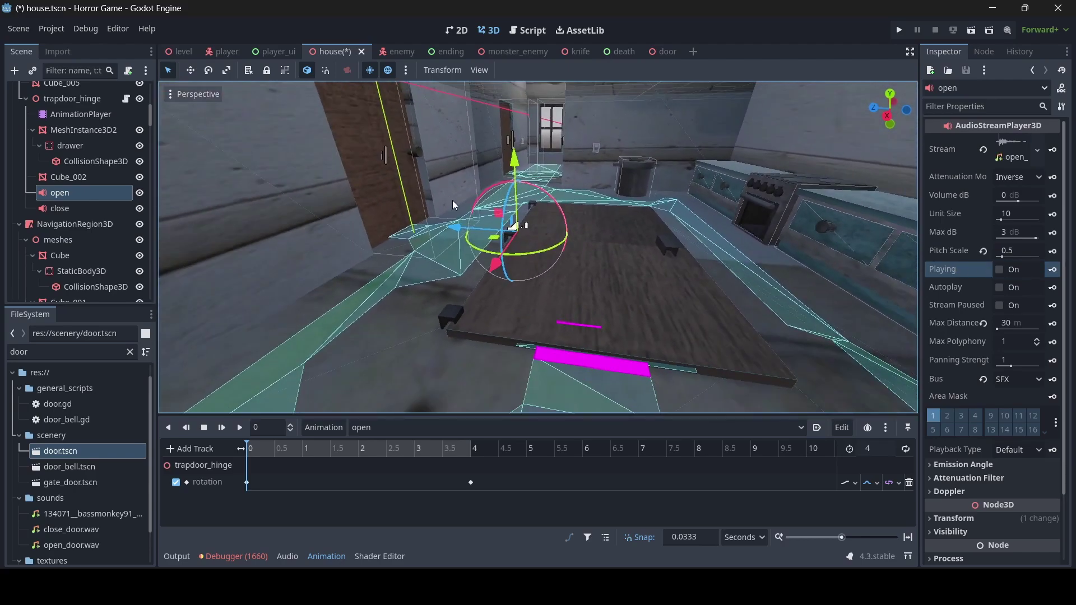
pyautogui.press('w')
pyautogui.moveTo(454, 202); pyautogui.dragTo(454, 202, button='right')
pyautogui.click(45, 209)
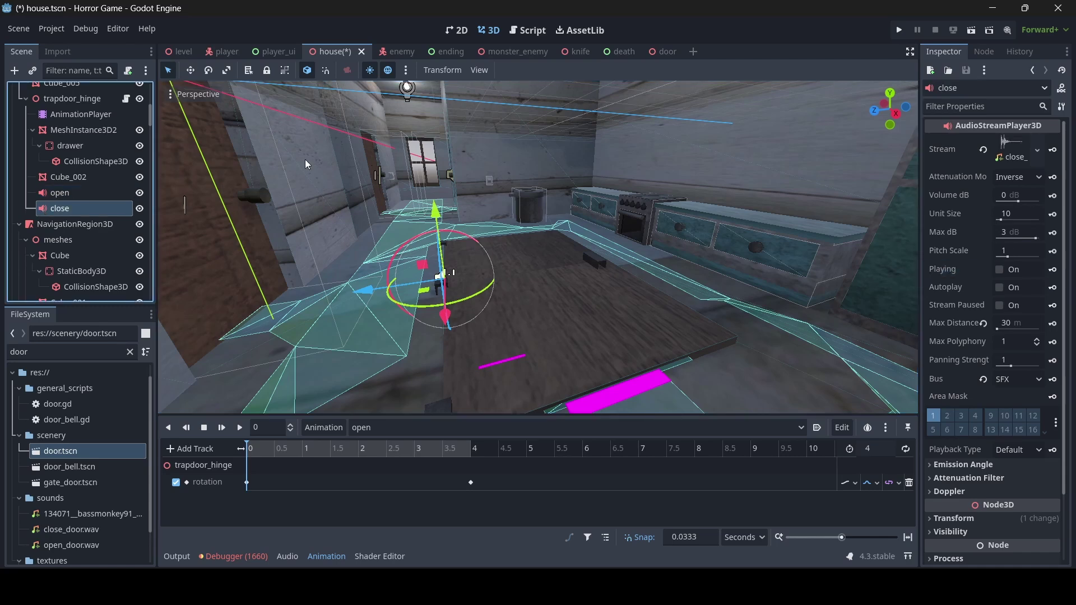
pyautogui.click(1010, 249)
pyautogui.write('0.5')
pyautogui.press('Return')
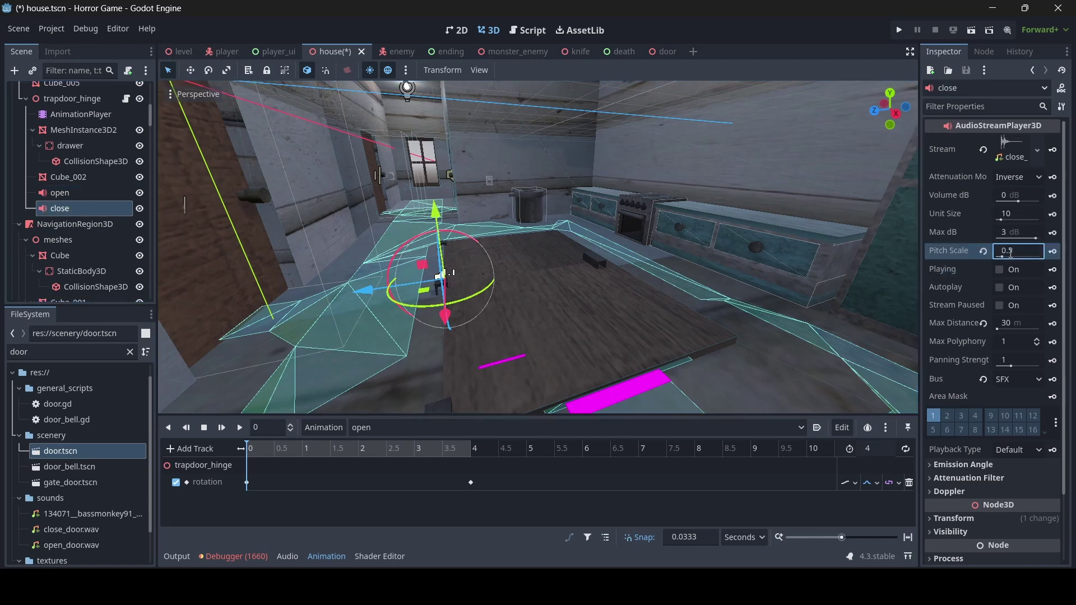
pyautogui.click(1000, 271)
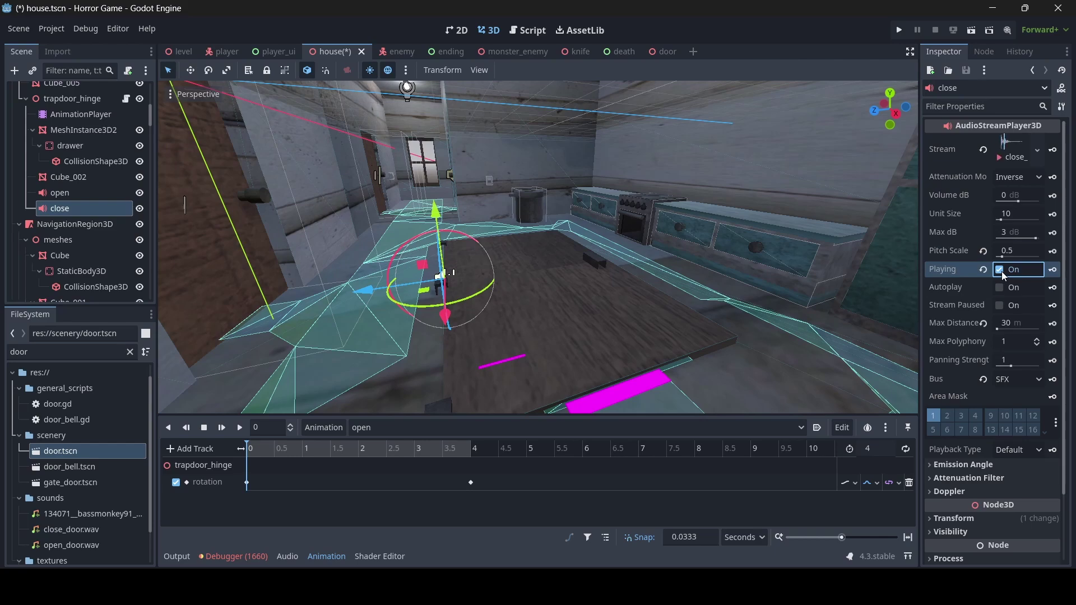
pyautogui.moveTo(605, 249); pyautogui.dragTo(584, 262, button='right')
pyautogui.hotkey('ctrl', 's')
# Check the open and close sound node paths in door.gd against the nodes under trapdoor_hinge.
pyautogui.click(527, 31)
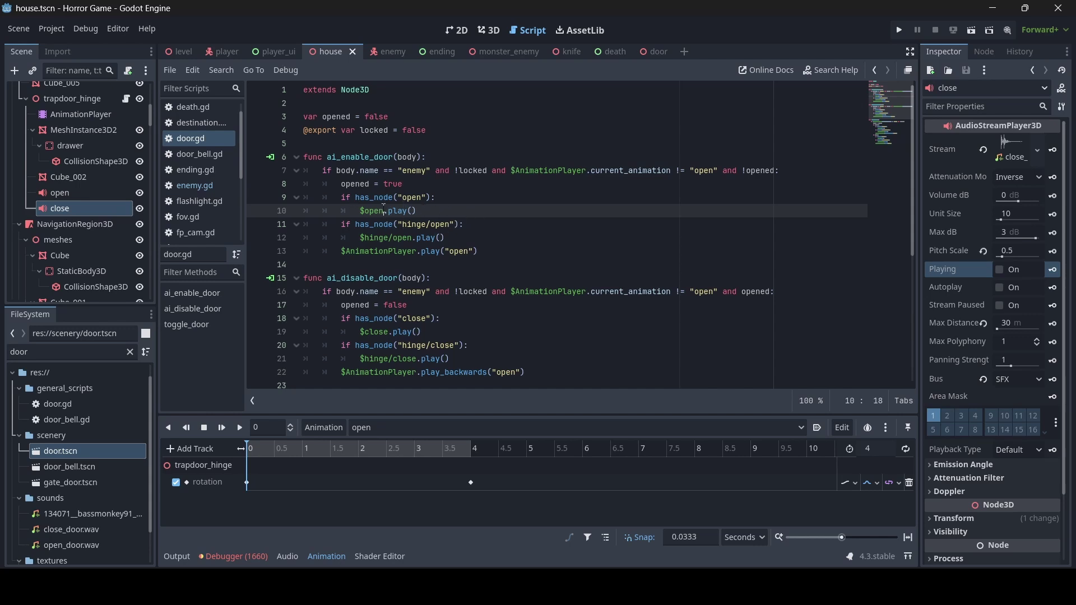
pyautogui.scroll(-2, 84, 181)
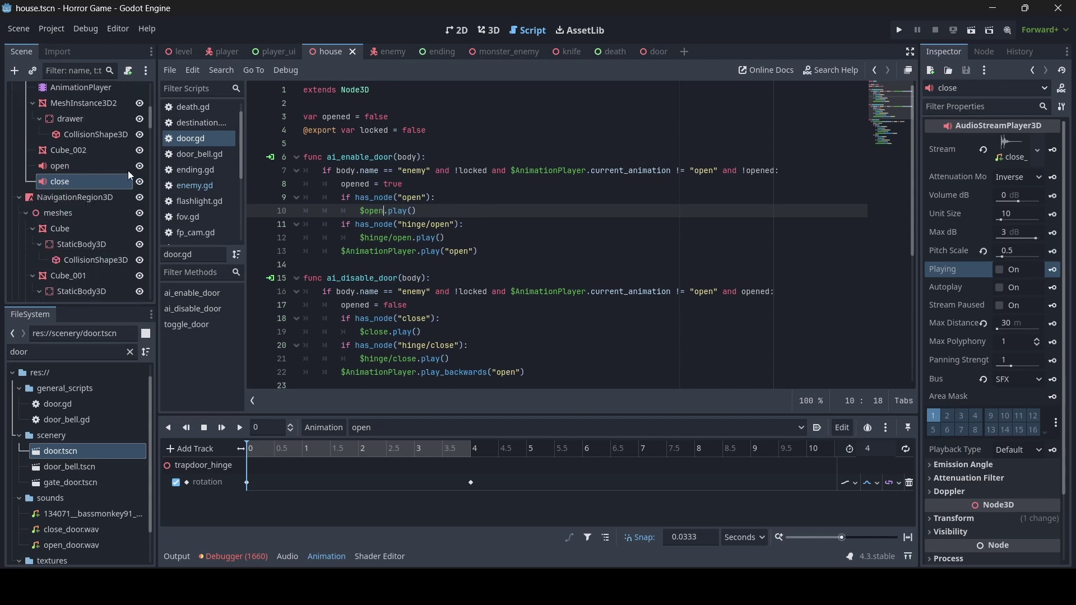
pyautogui.click(489, 30)
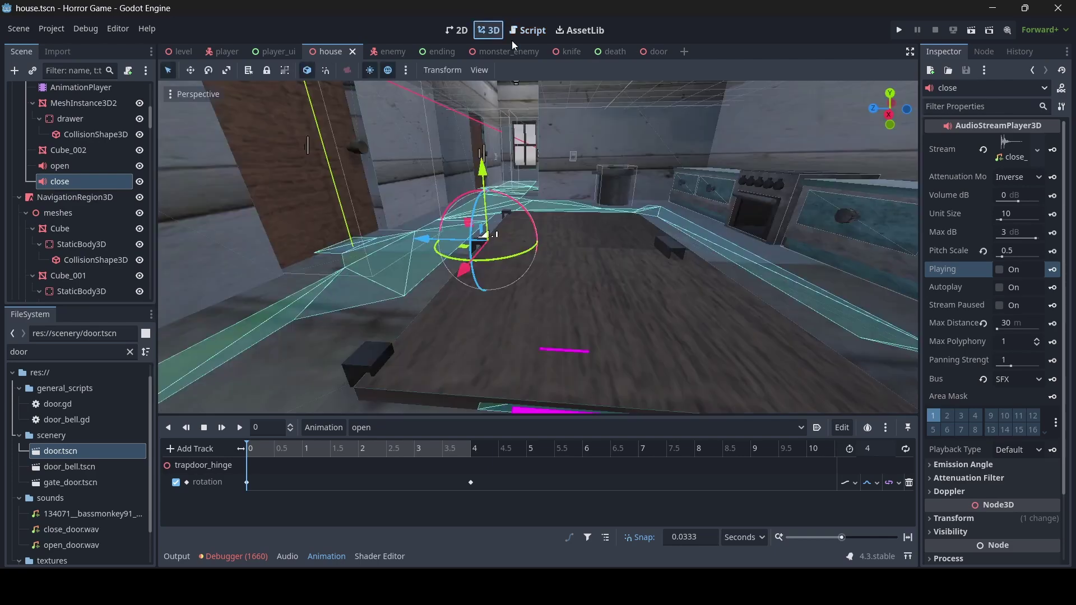
# Move the trapdoor's open and close audio nodes together along the X axis onto the nearby hinge block, and save the scene.
pyautogui.moveTo(538, 248); pyautogui.dragTo(648, 219, button='right')
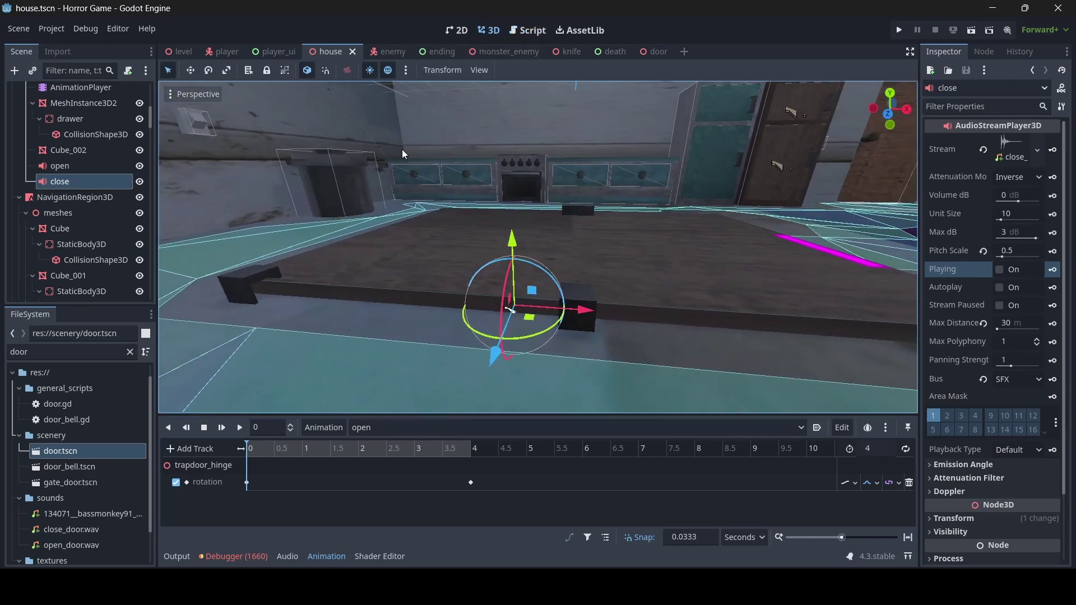
pyautogui.keyDown('ctrl'); pyautogui.click(75, 166); pyautogui.keyUp('ctrl')
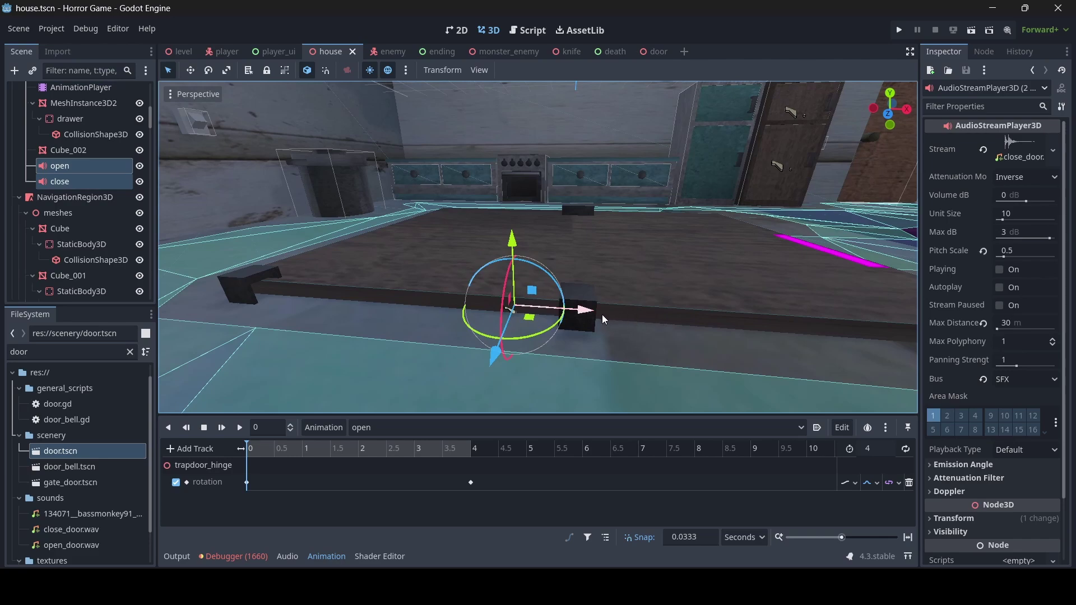
pyautogui.moveTo(600, 308); pyautogui.dragTo(648, 305)
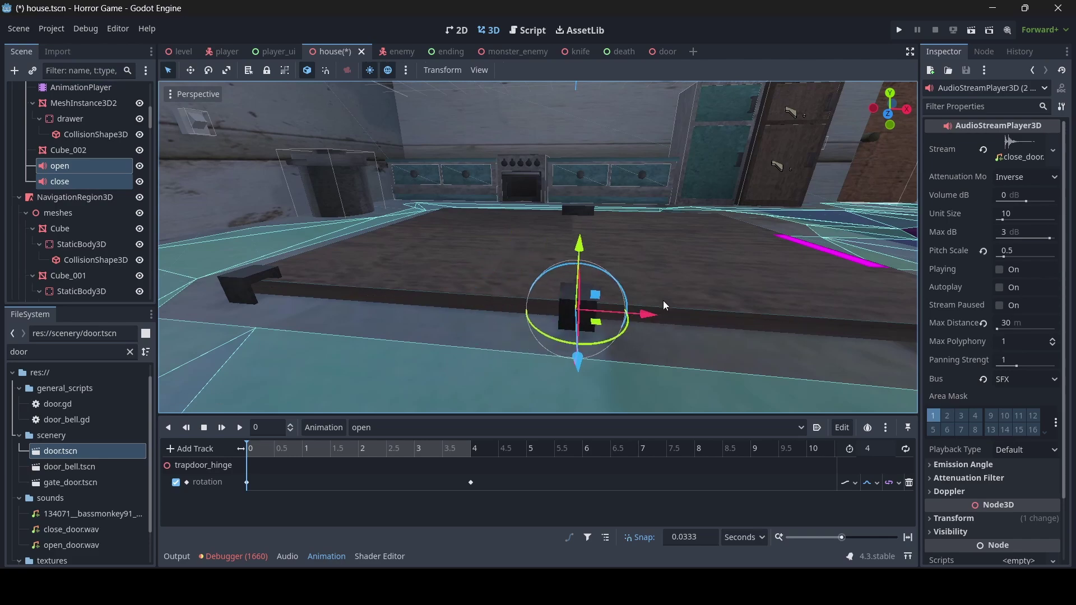
pyautogui.moveTo(665, 305); pyautogui.dragTo(626, 191, button='right')
pyautogui.hotkey('ctrl', 's')
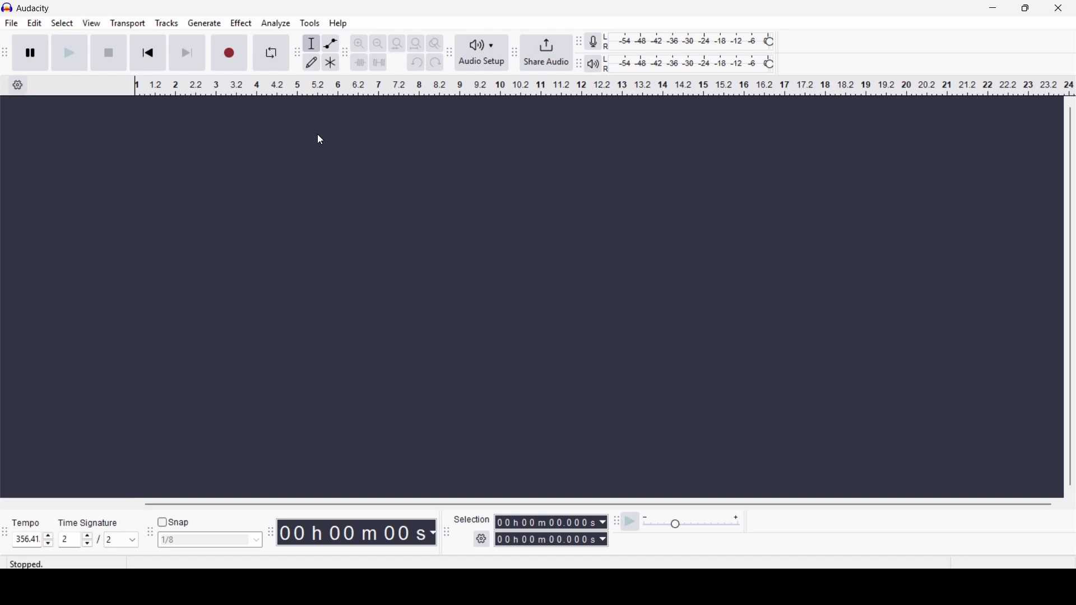
# Switch to Audacity, browse its available effects, and record a short test track from the microphone.
pyautogui.click(241, 23)
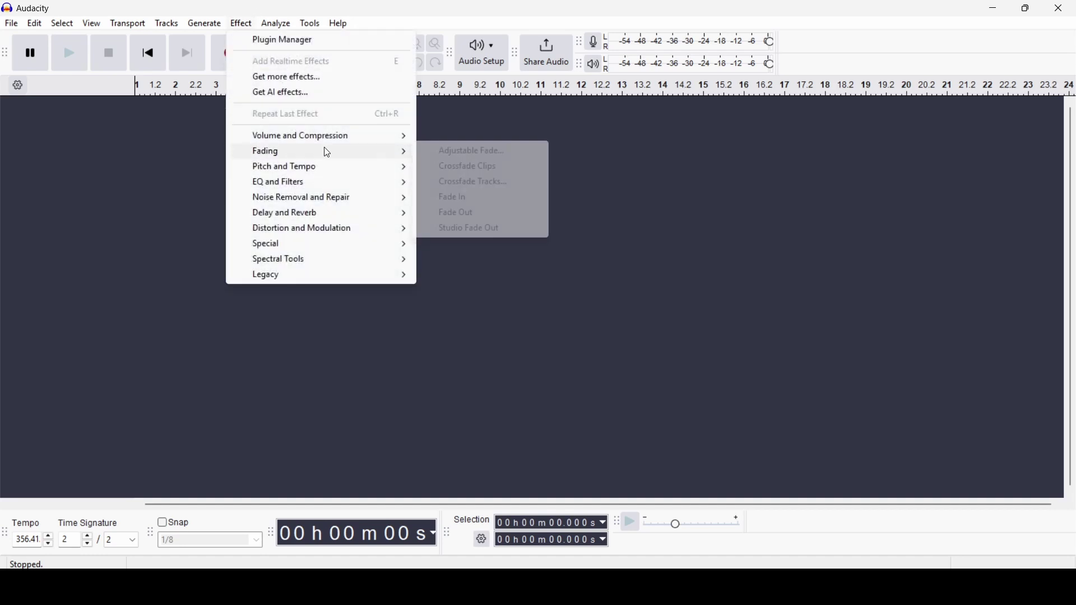
pyautogui.click(637, 235)
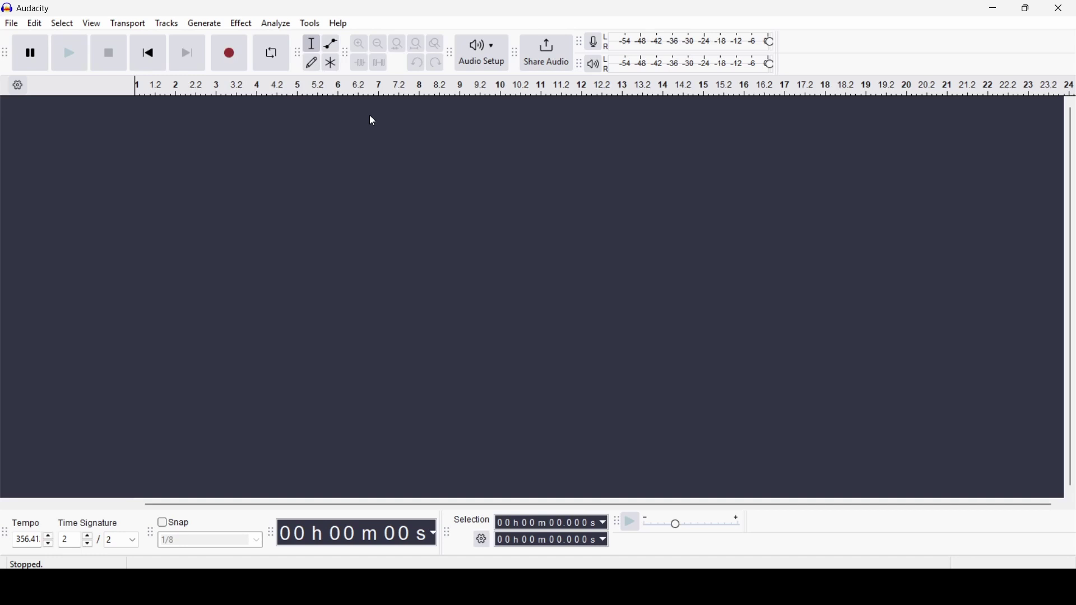
pyautogui.click(236, 57)
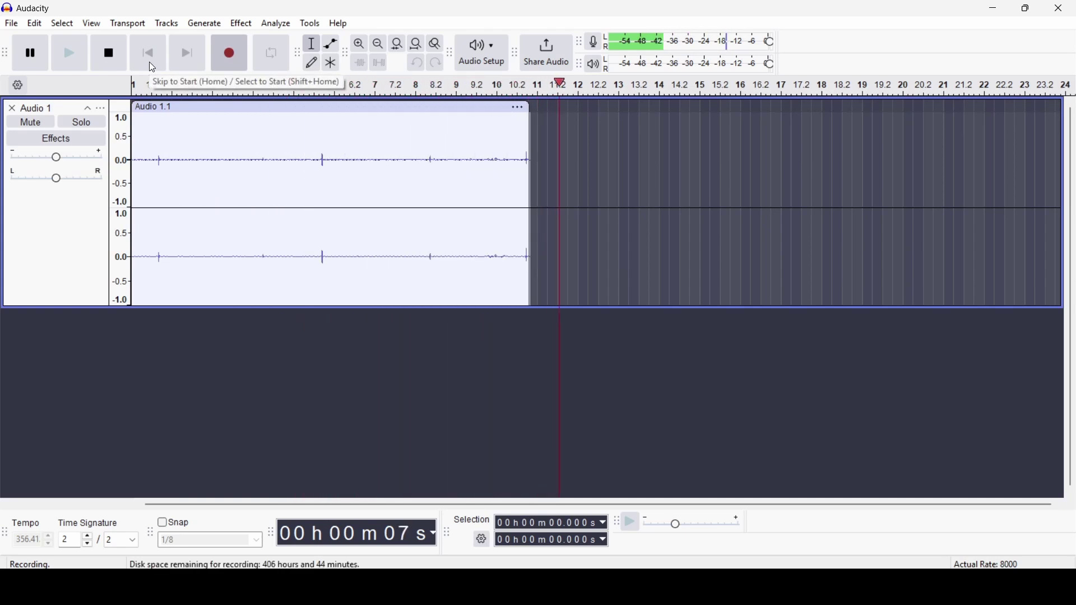
pyautogui.click(119, 59)
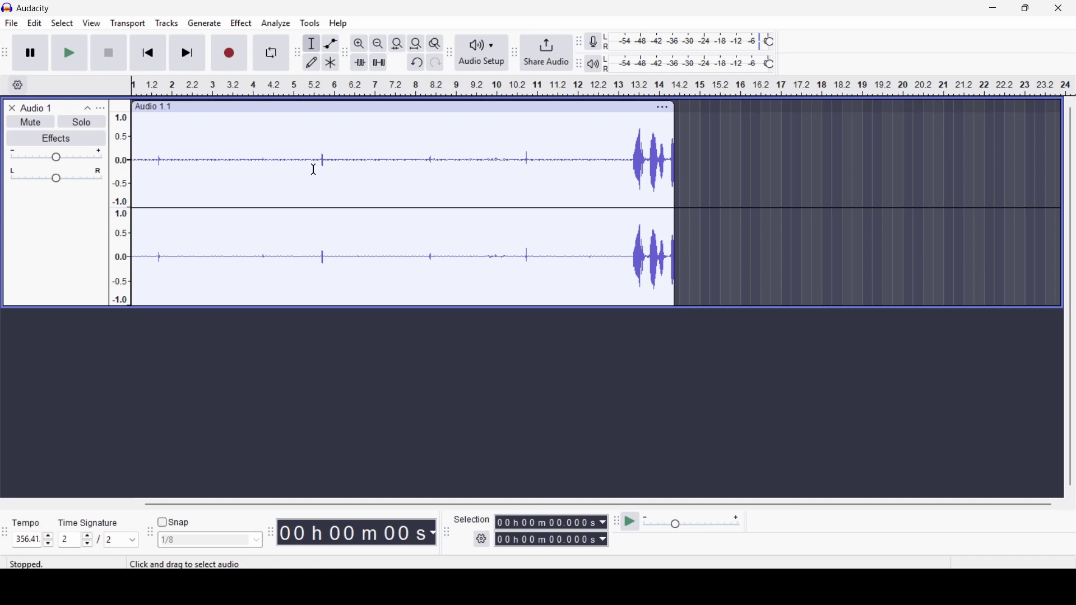
# Play the test recording from near its beginning, stopping after a brief listen.
pyautogui.click(313, 169)
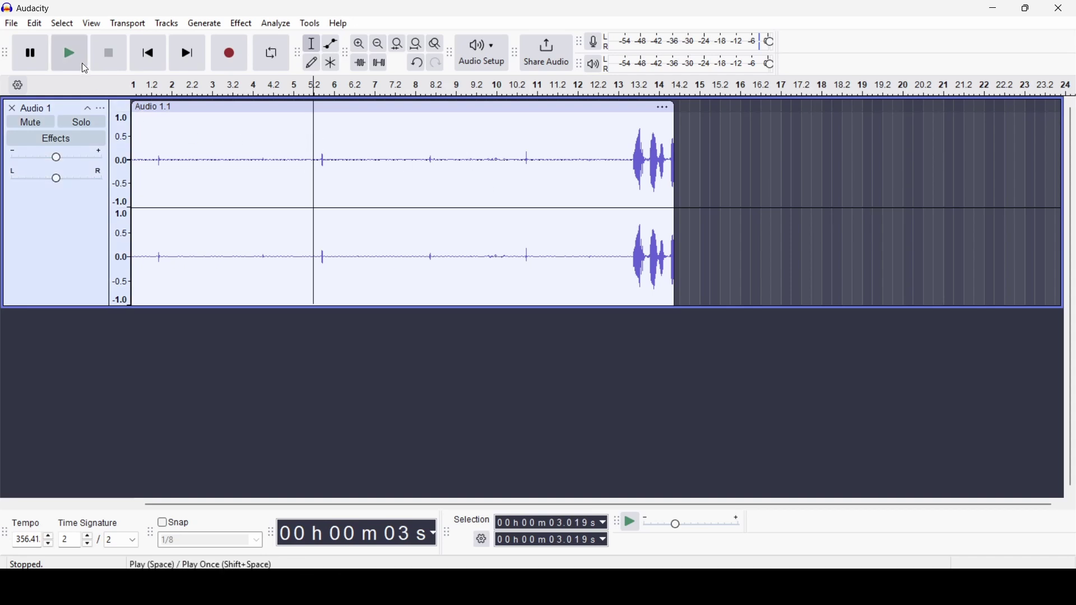
pyautogui.click(149, 157)
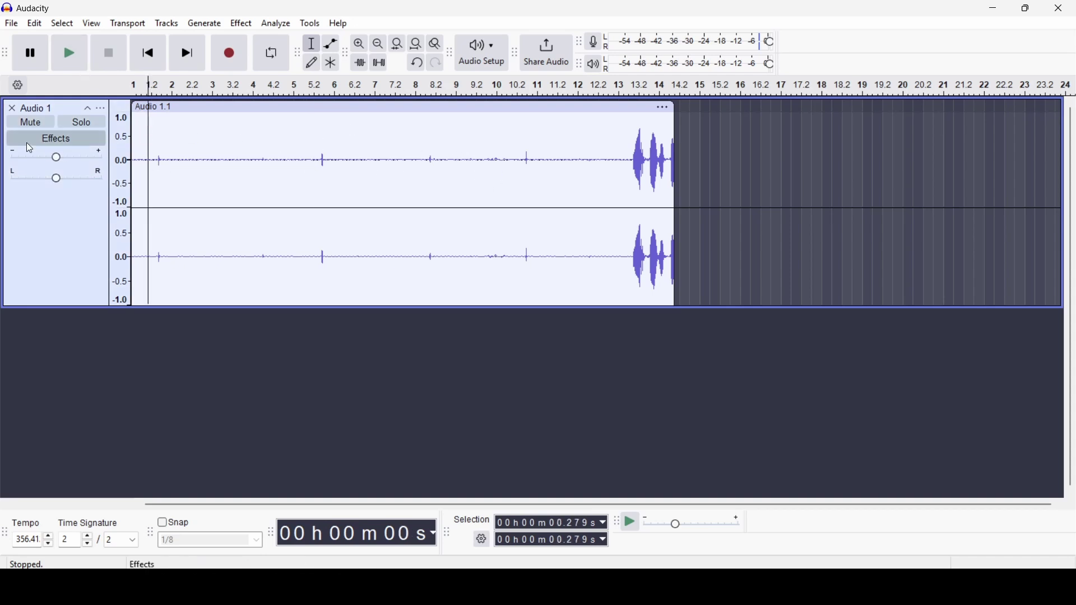
pyautogui.click(63, 68)
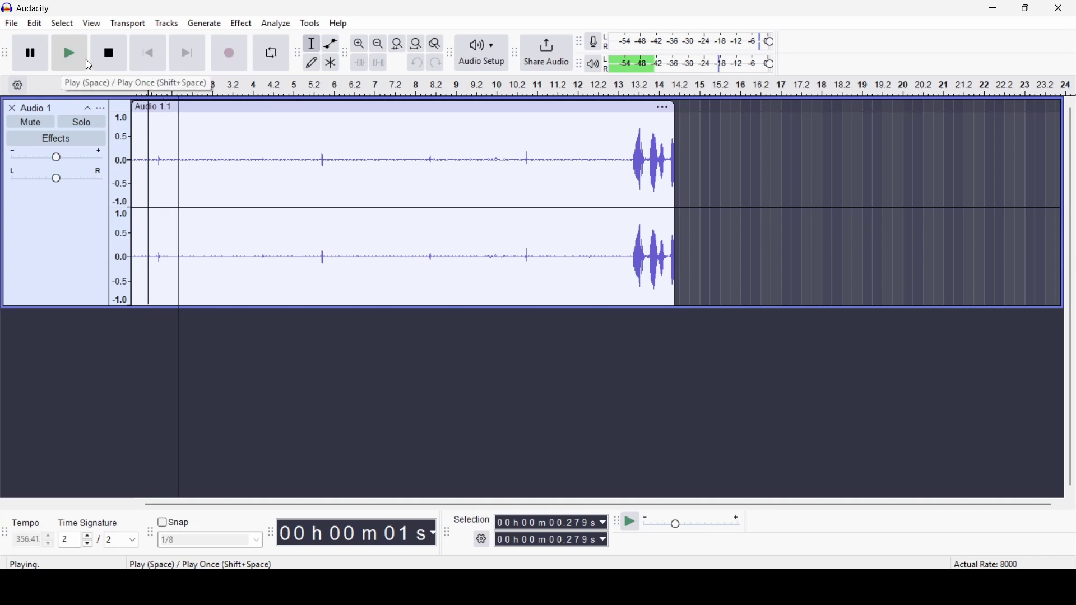
pyautogui.click(101, 58)
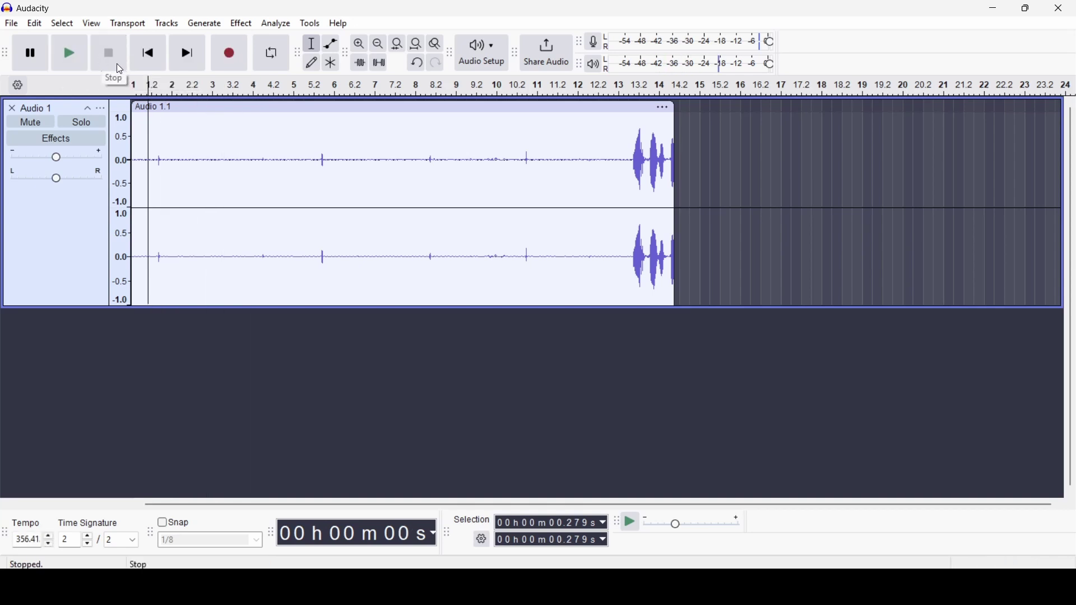
# Set both the project sample rate and the default sample rate to 44100 Hz in the audio preferences.
pyautogui.click(43, 25)
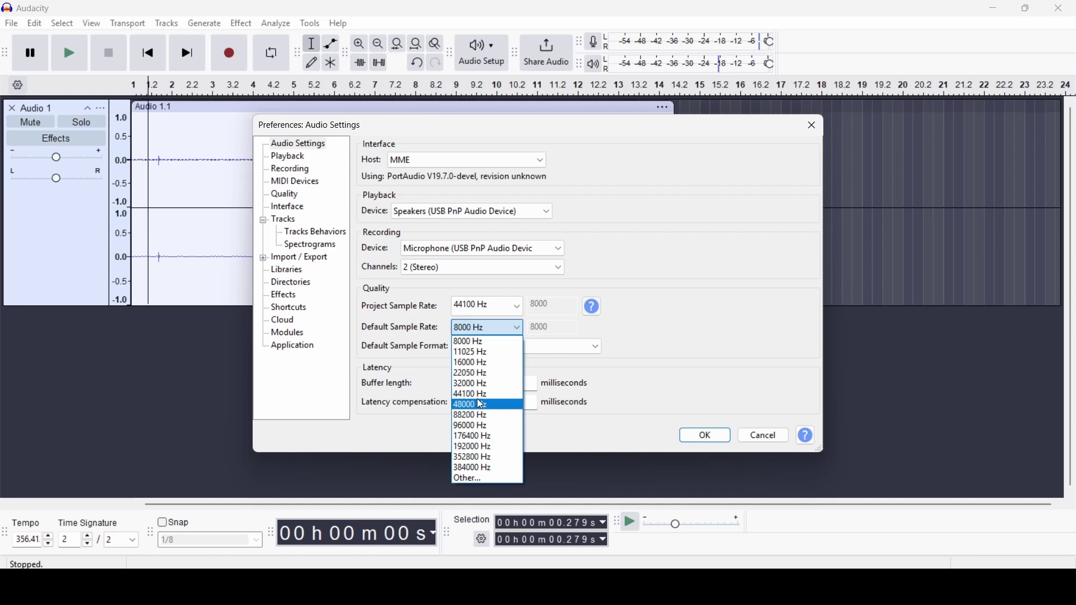
pyautogui.click(480, 395)
pyautogui.click(707, 436)
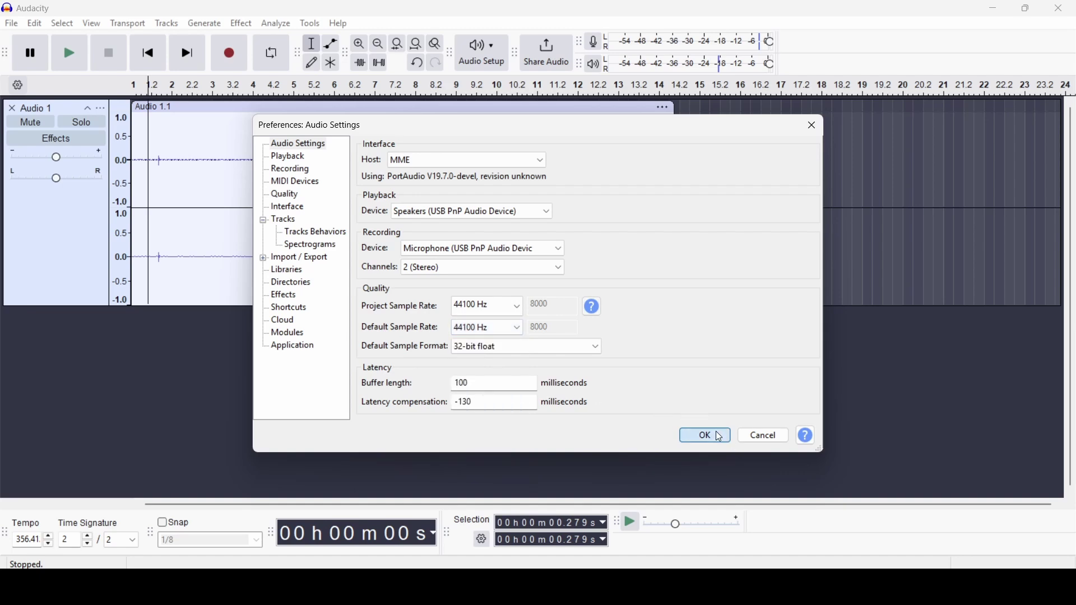
# Play the test recording briefly again and delete its track from the project.
pyautogui.click(66, 55)
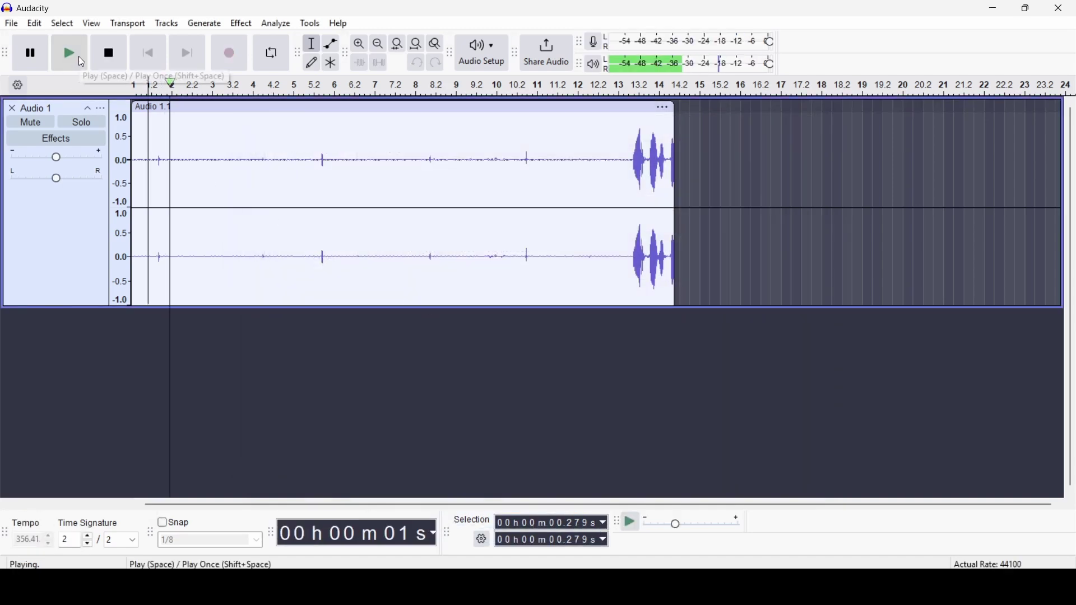
pyautogui.click(122, 63)
pyautogui.click(11, 108)
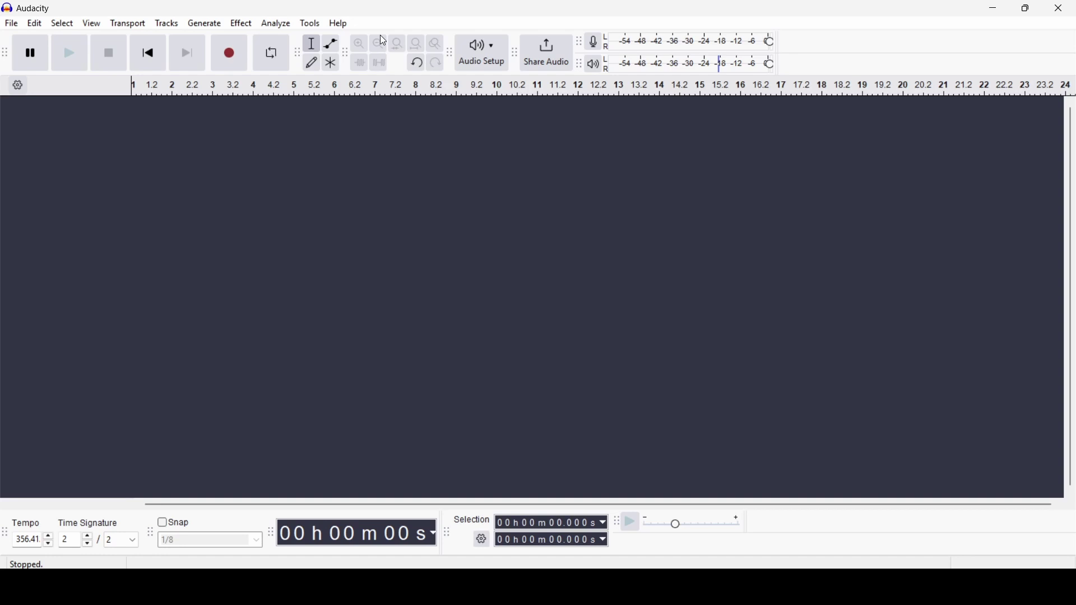
# Record a new track from the microphone at 44100 Hz and play it back from the start.
pyautogui.click(230, 54)
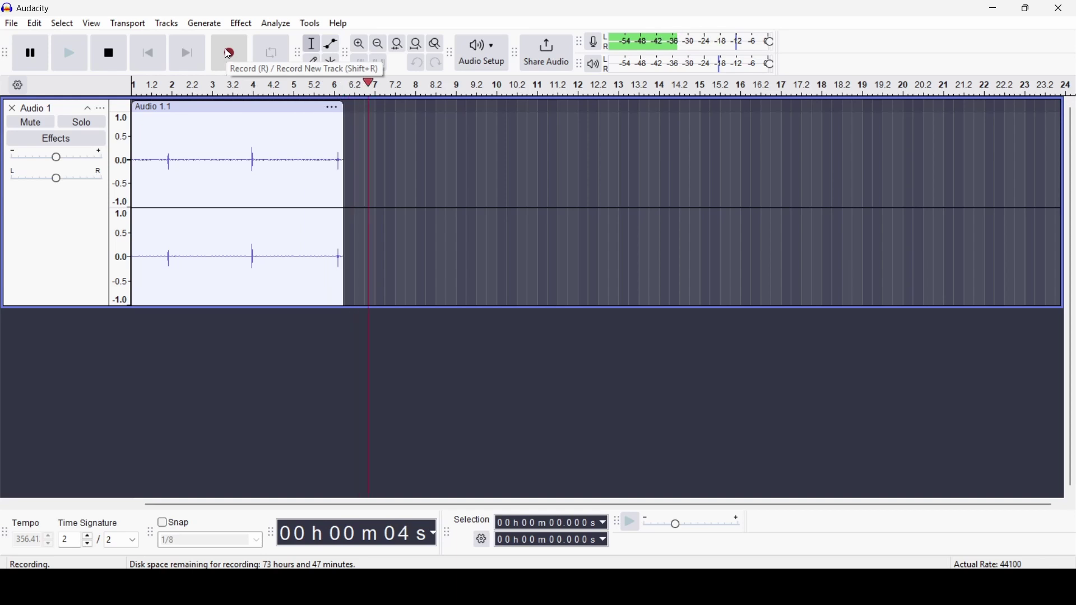
pyautogui.press('space')
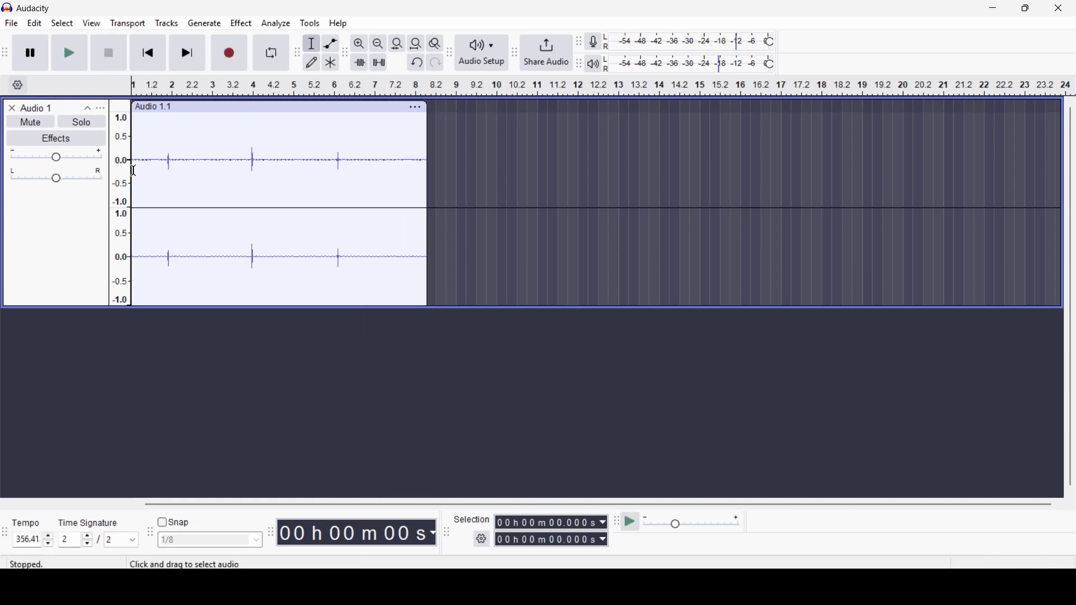
pyautogui.click(70, 55)
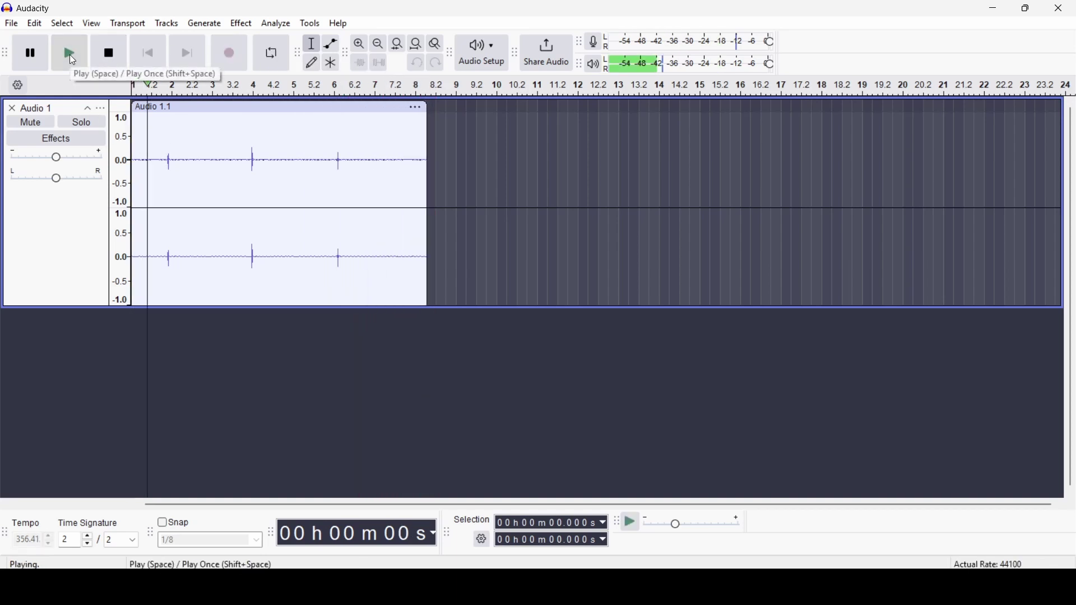
pyautogui.click(109, 56)
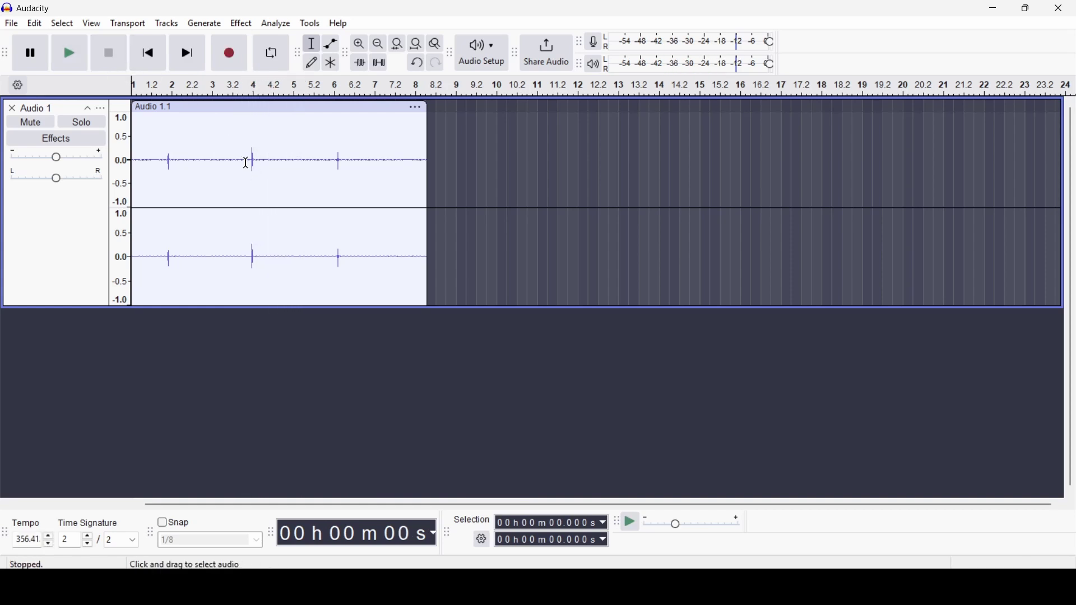
pyautogui.click(179, 168)
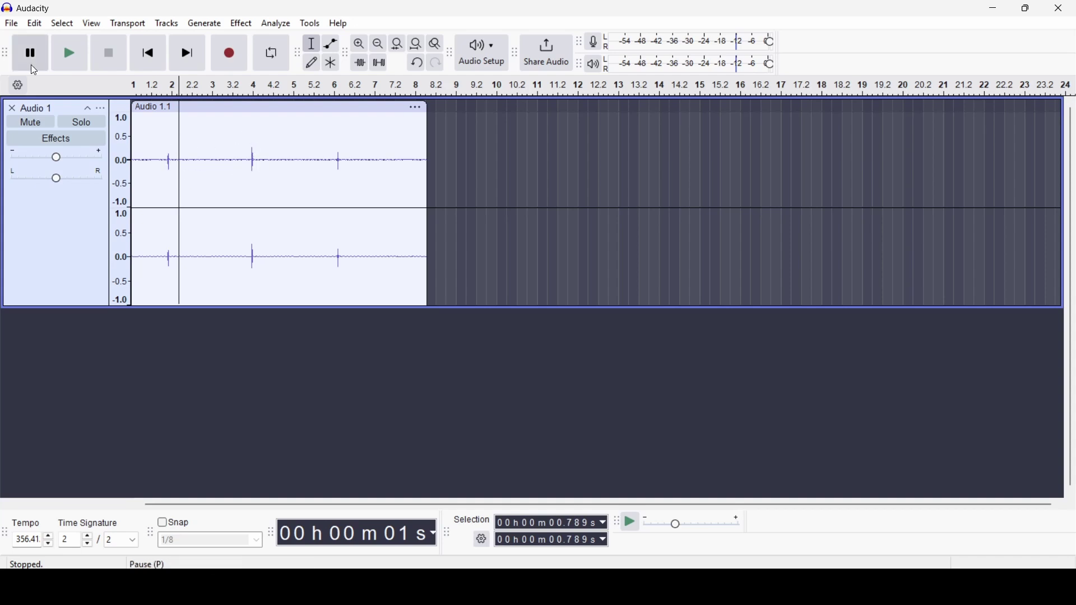
# Listen to the recording and capture a Noise Reduction profile from the quiet stretch between the second and third sounds.
pyautogui.click(72, 56)
pyautogui.click(100, 57)
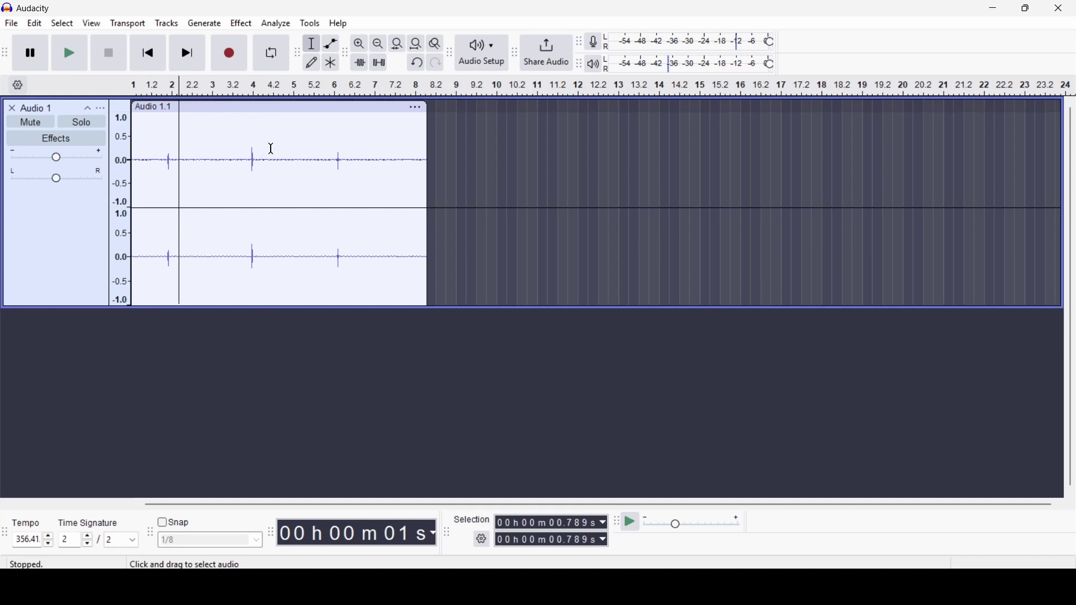
pyautogui.click(326, 183)
pyautogui.moveTo(326, 183); pyautogui.dragTo(263, 187)
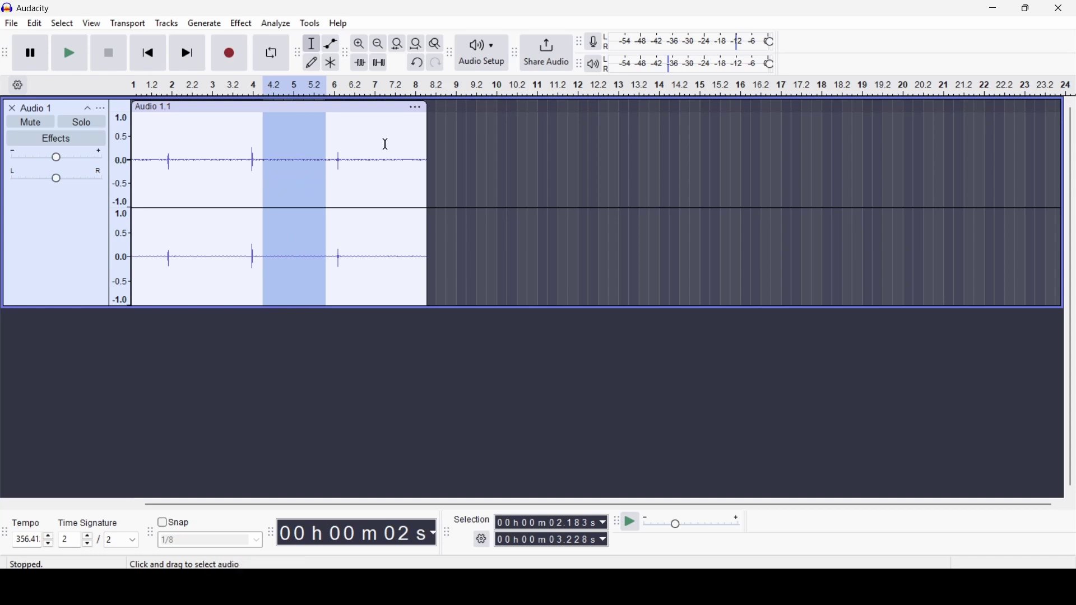
pyautogui.click(70, 52)
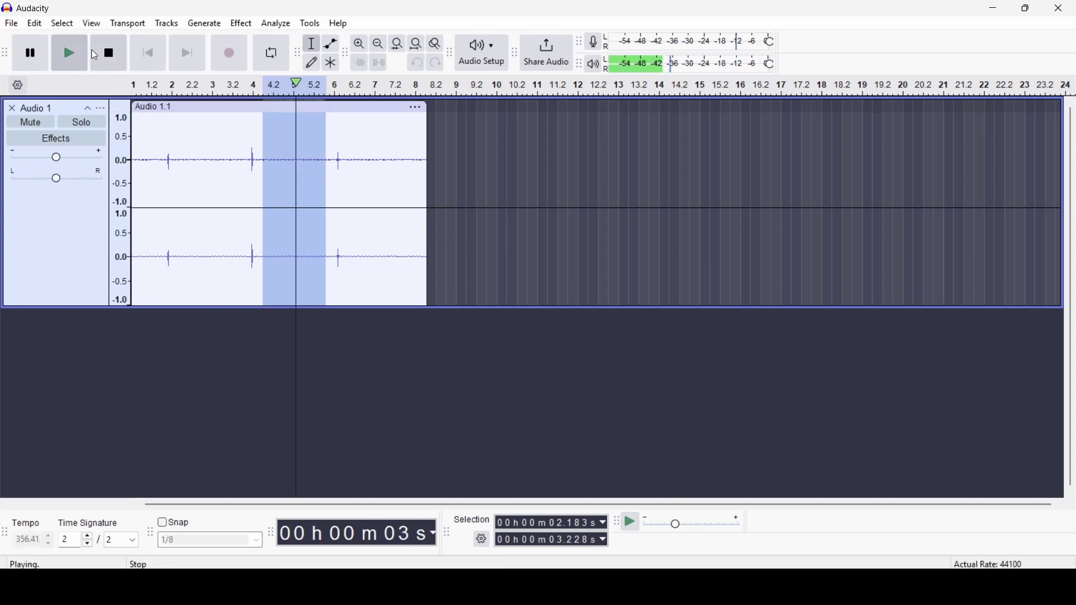
pyautogui.click(249, 26)
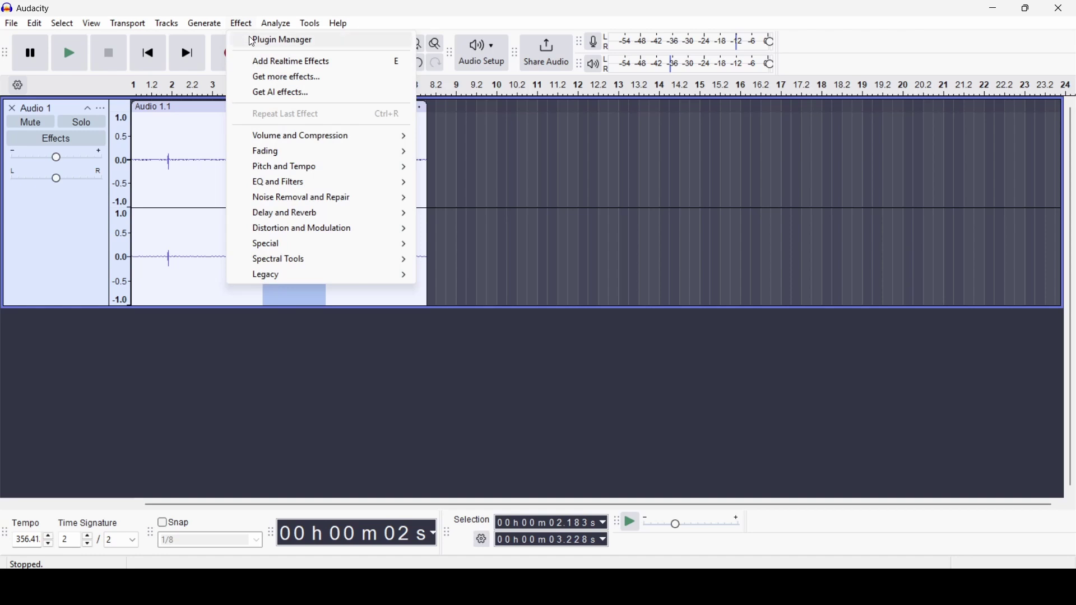
pyautogui.moveTo(325, 199)
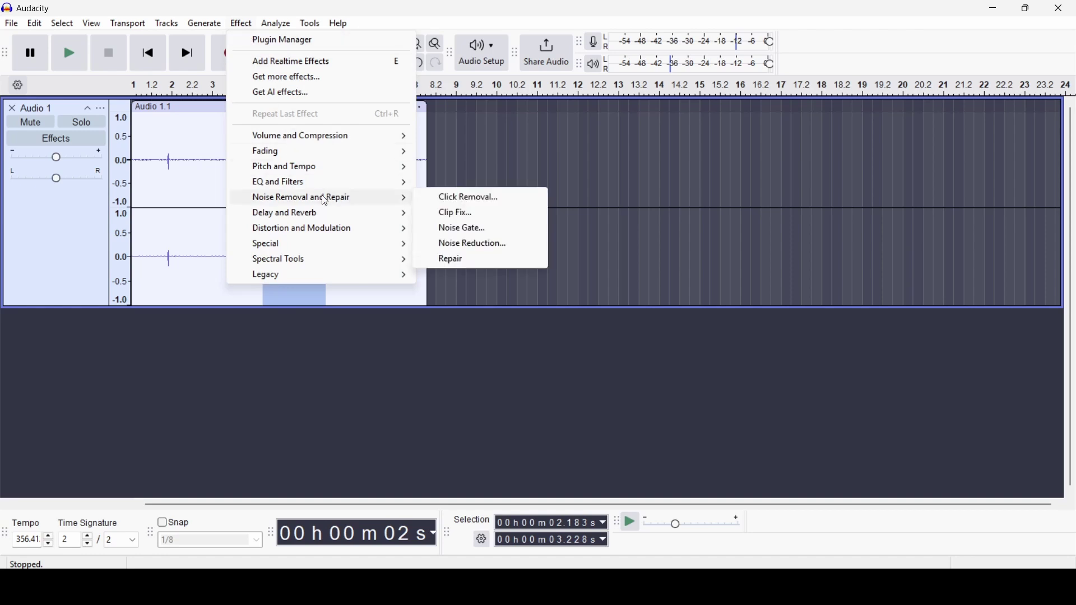
pyautogui.click(486, 245)
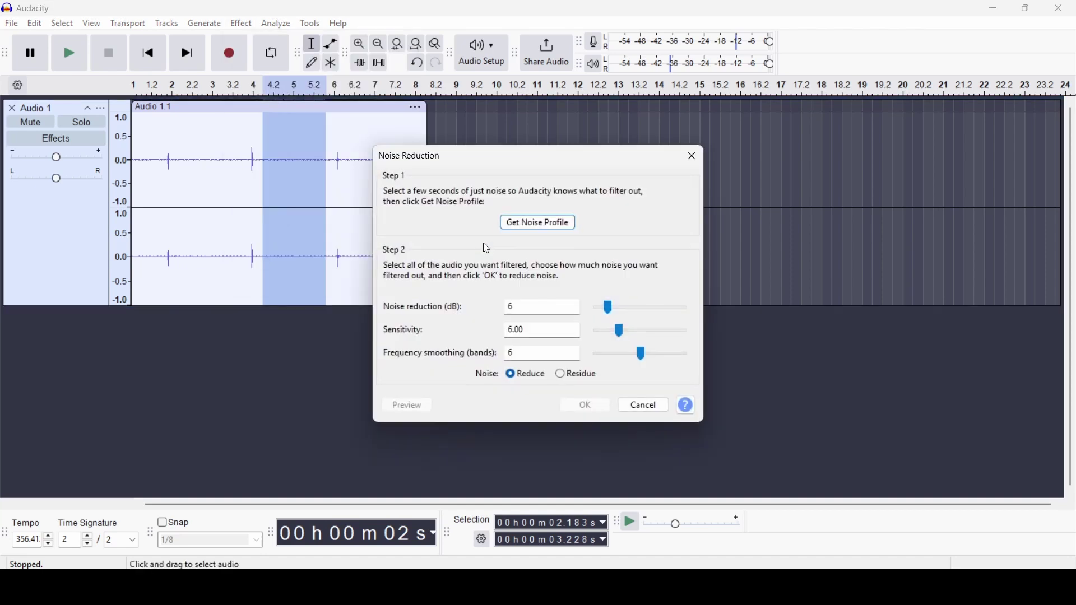
pyautogui.click(519, 224)
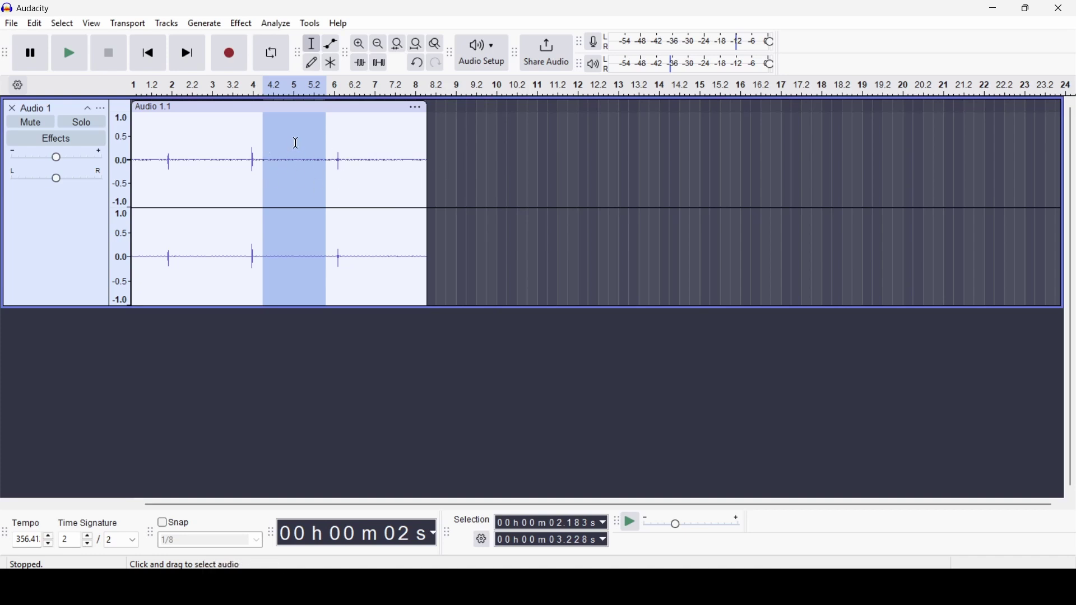
# Apply Noise Reduction to the entire clip with 6 dB reduction, sensitivity 6.00 and 6 frequency smoothing bands.
pyautogui.doubleClick(334, 144)
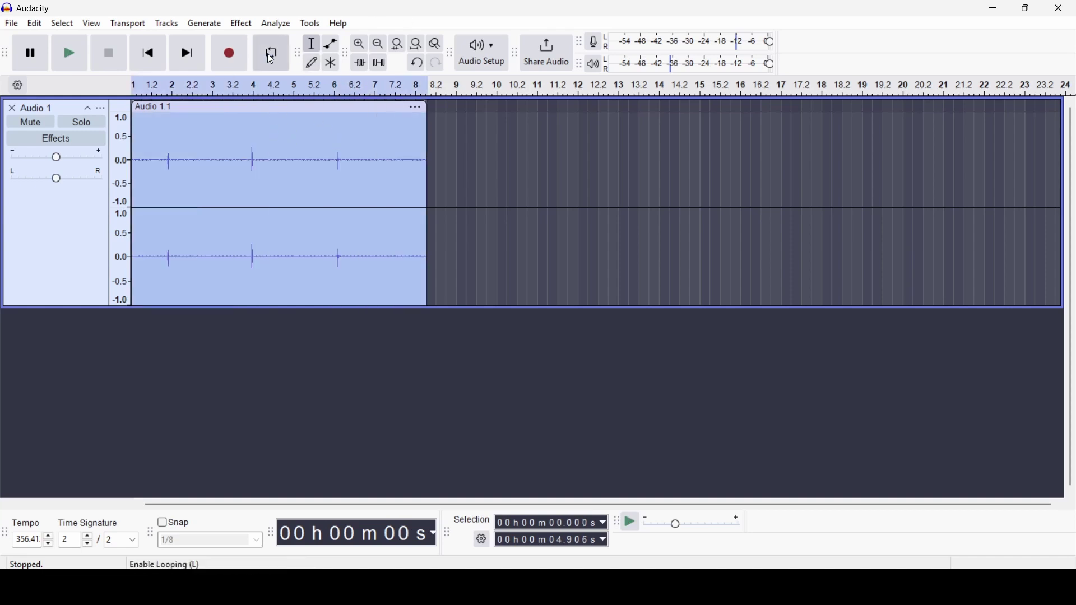
pyautogui.click(242, 24)
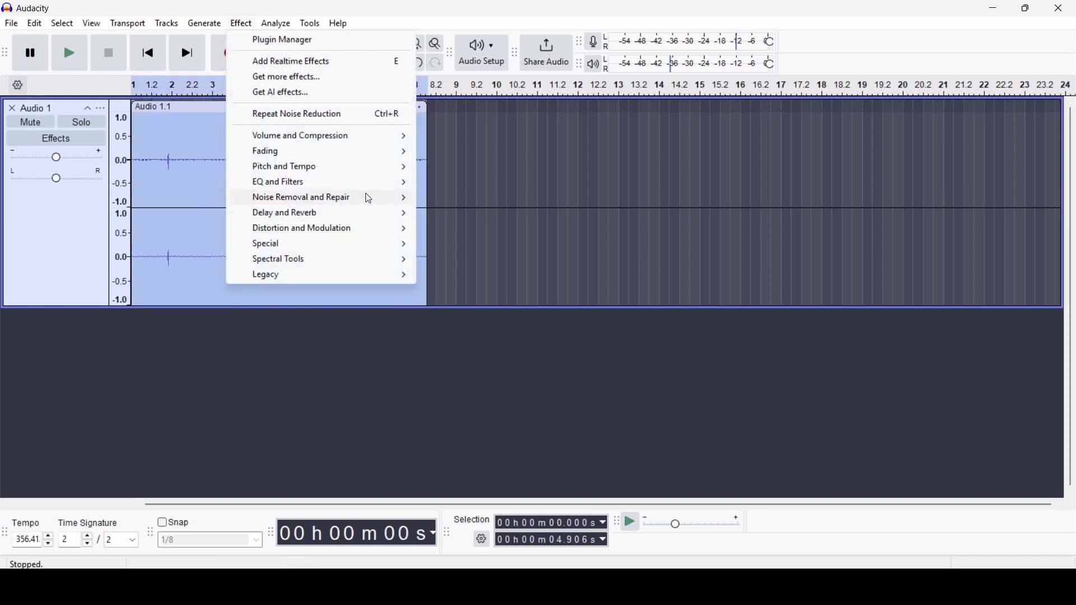
pyautogui.moveTo(367, 197)
pyautogui.click(474, 245)
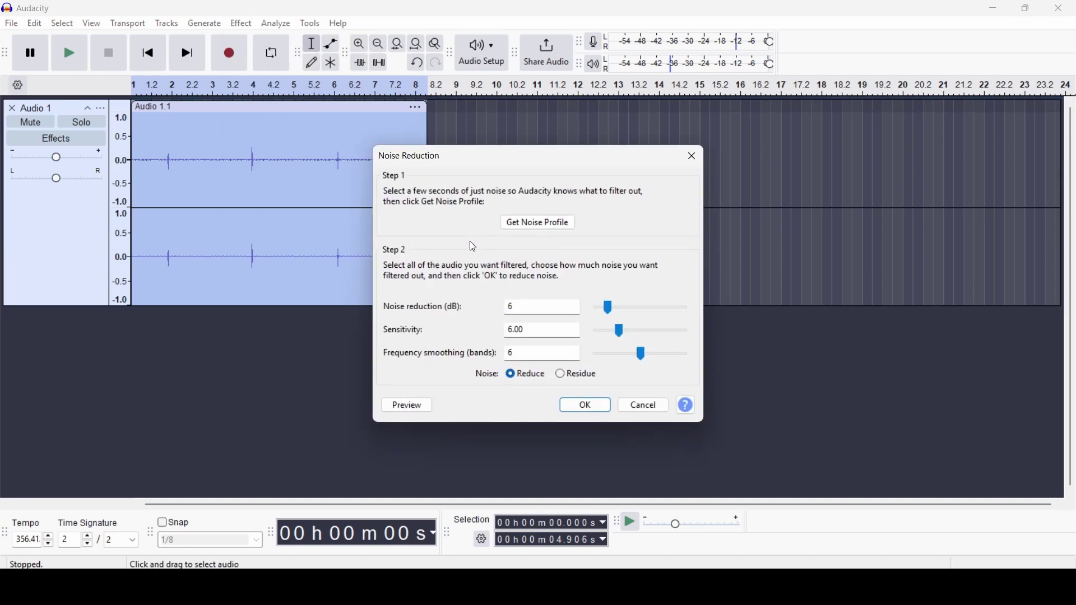
pyautogui.click(580, 403)
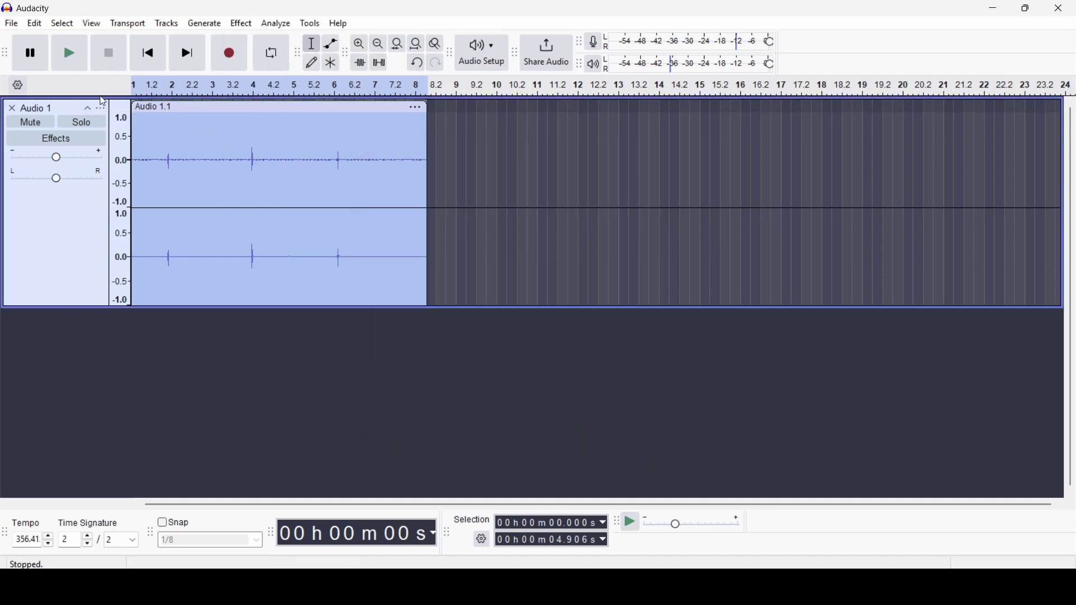
# Play the noise-reduced clip from the start twice, stopping after a short listen each time.
pyautogui.click(83, 66)
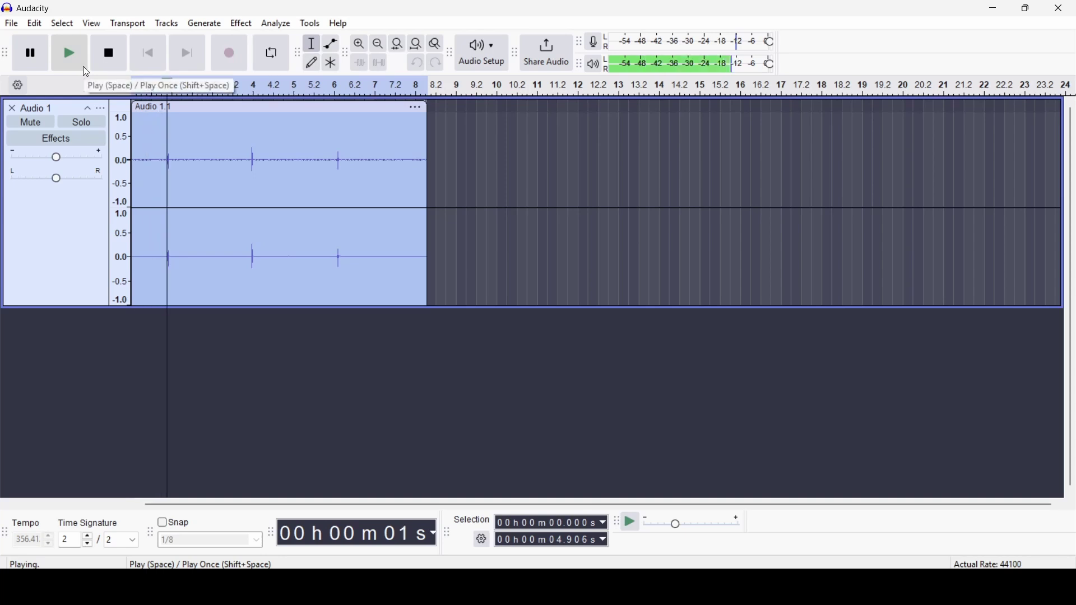
pyautogui.click(119, 56)
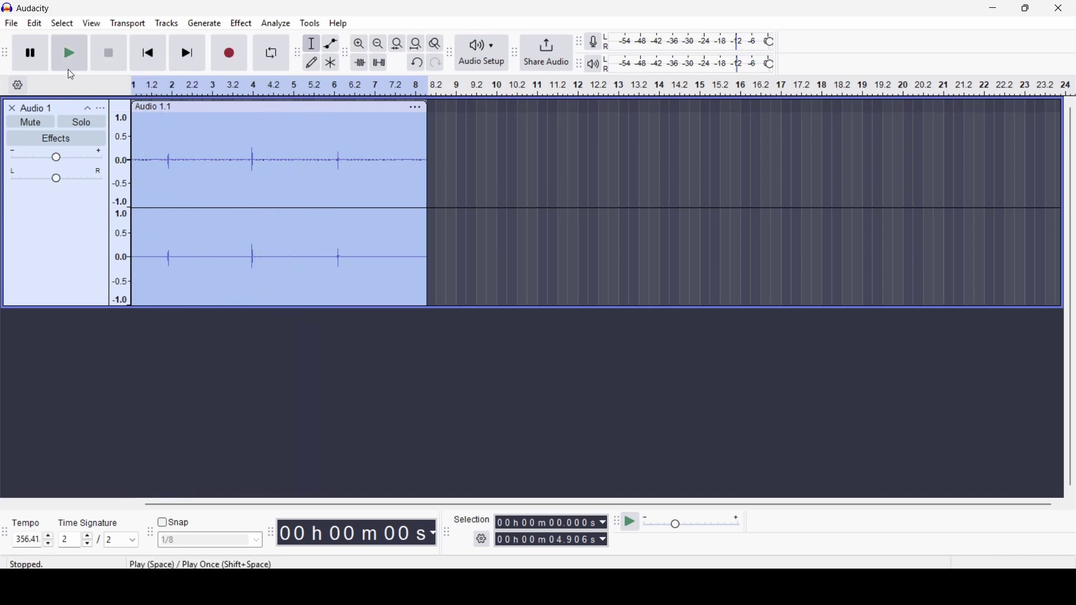
pyautogui.click(69, 68)
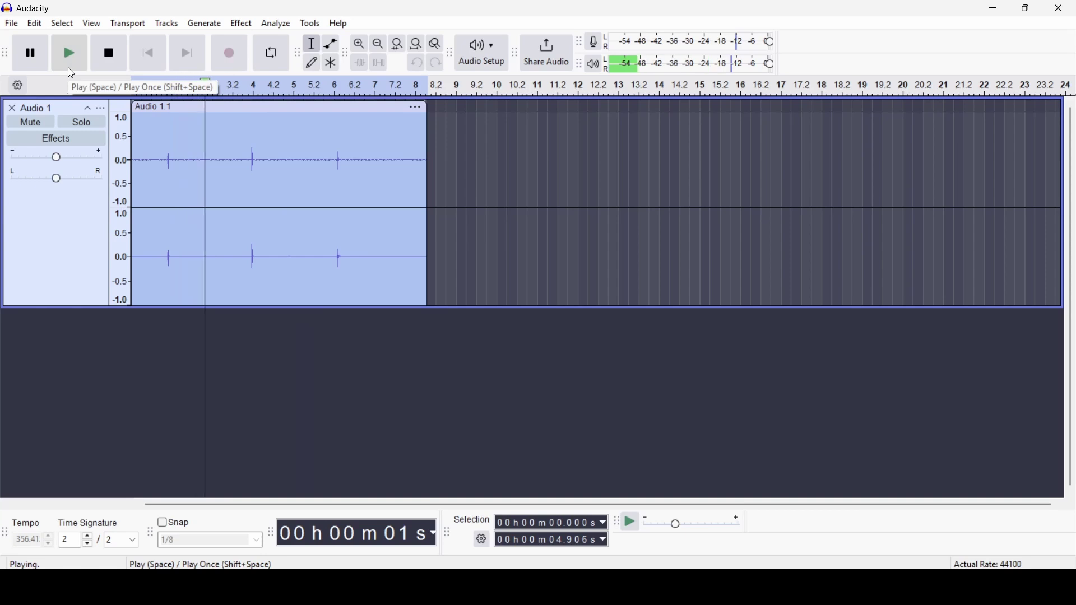
pyautogui.click(110, 58)
# Repeat the same Noise Reduction on the whole clip and listen briefly to its opening.
pyautogui.click(242, 23)
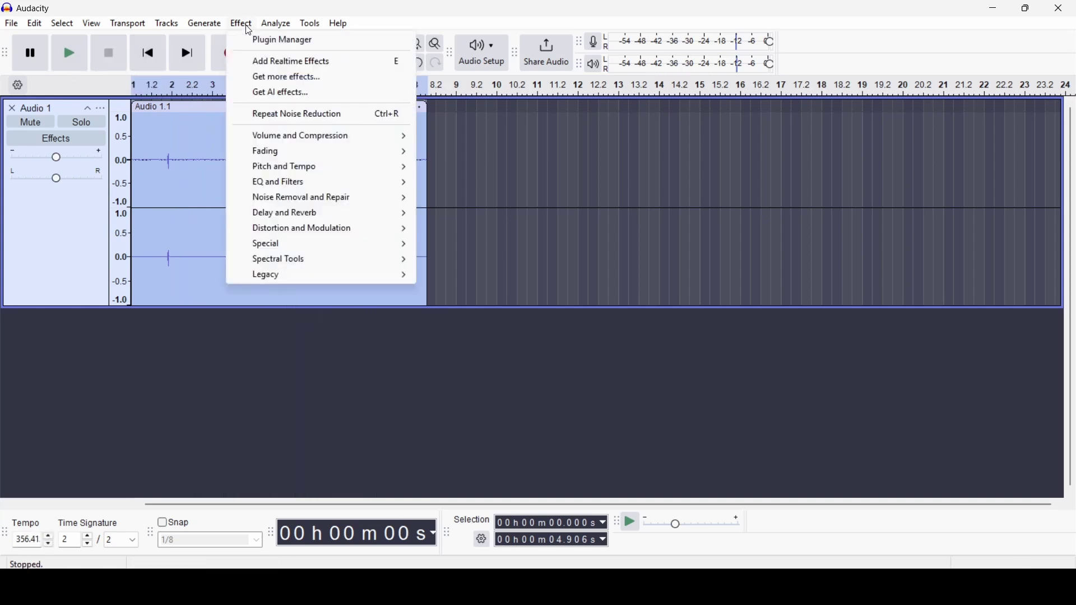
pyautogui.click(284, 115)
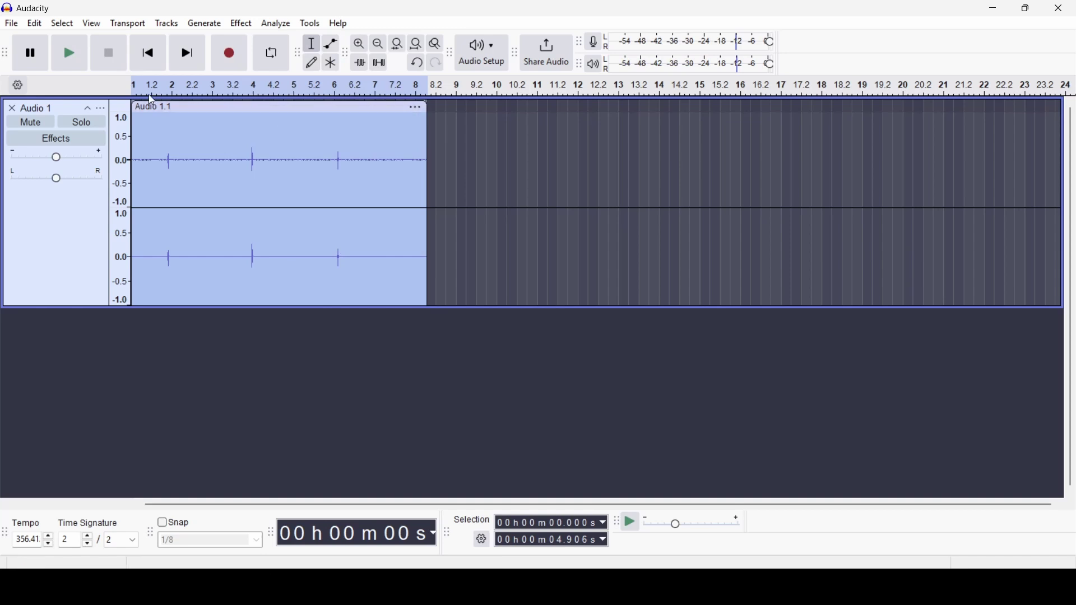
pyautogui.click(78, 58)
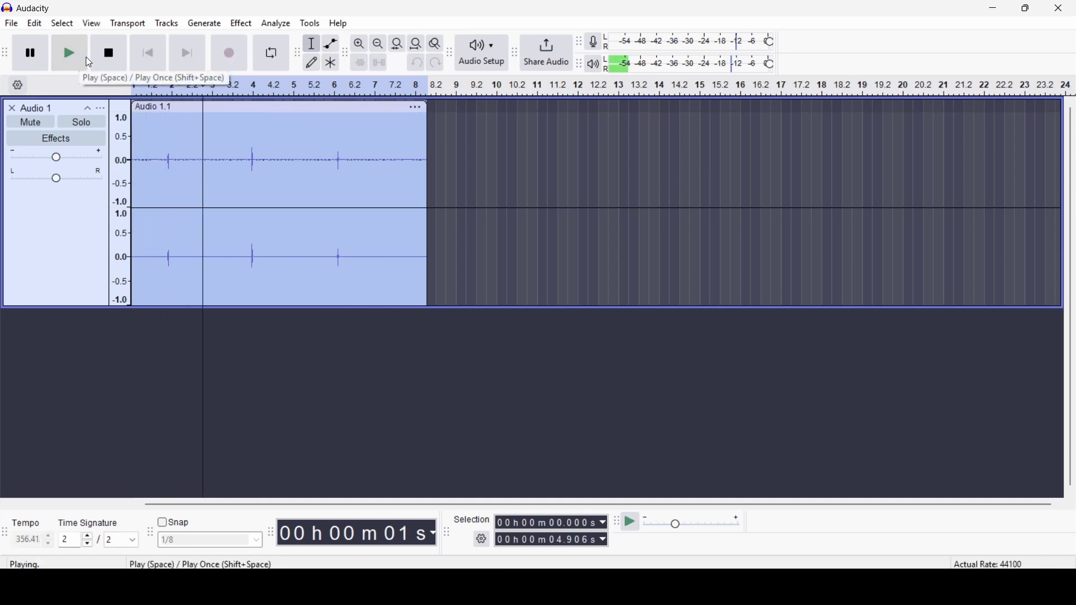
pyautogui.click(111, 56)
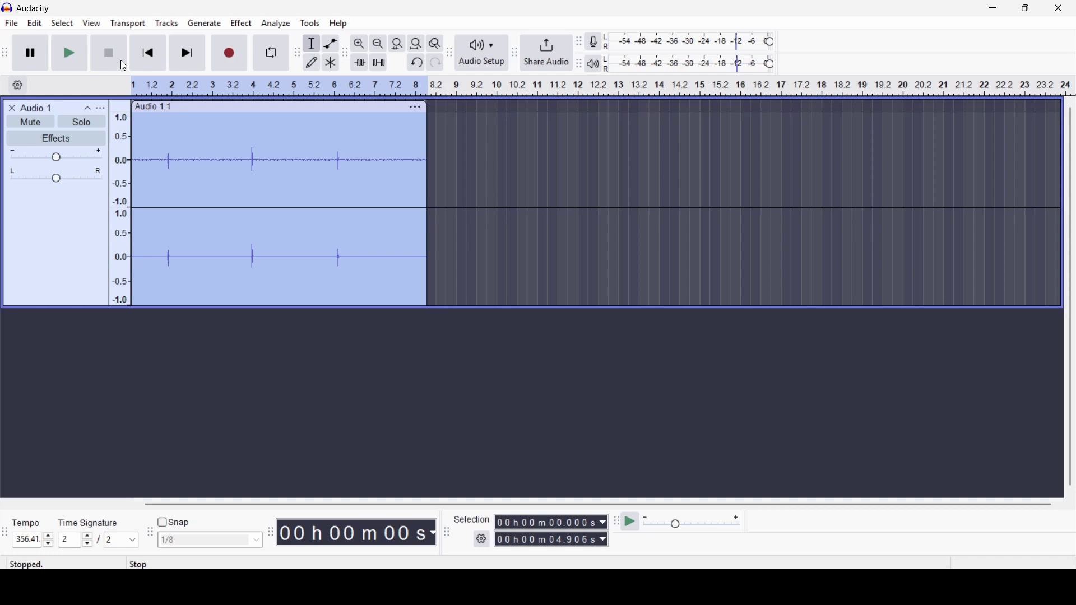
# Trim the clip to only its second sound by deleting the audio after and before it, and play the remainder.
pyautogui.click(445, 175)
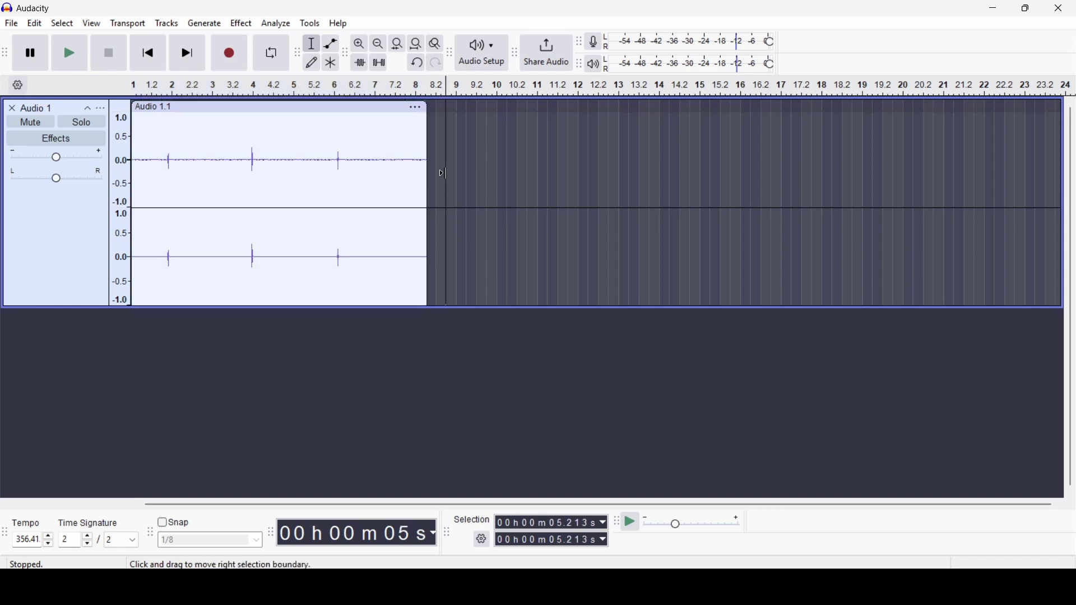
pyautogui.moveTo(462, 163); pyautogui.dragTo(267, 188)
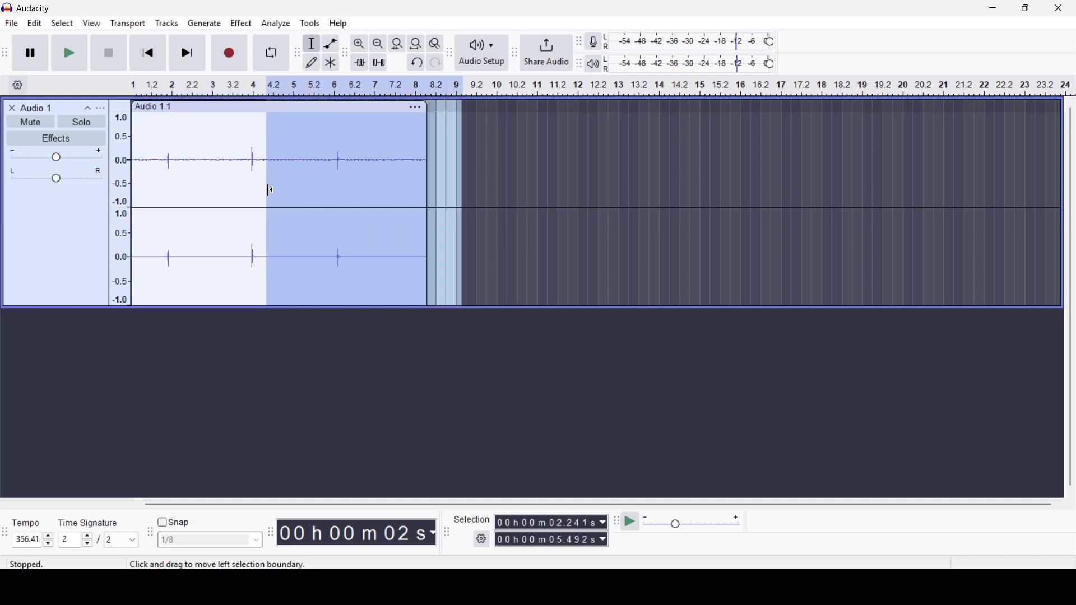
pyautogui.press('Delete')
pyautogui.moveTo(248, 168); pyautogui.dragTo(98, 175)
pyautogui.press('Delete')
pyautogui.click(77, 50)
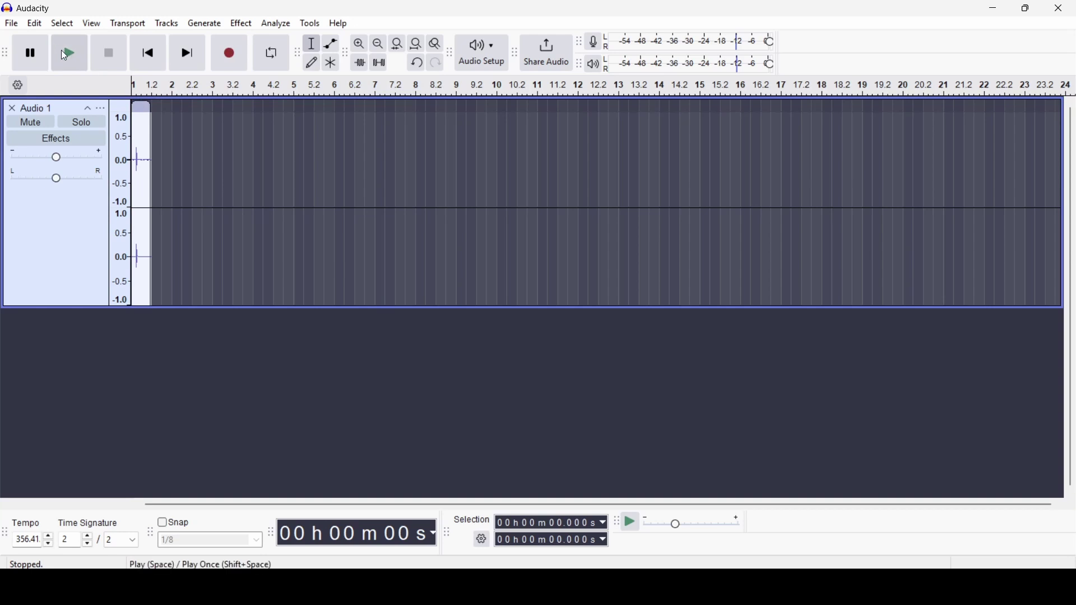
pyautogui.click(65, 56)
pyautogui.click(246, 25)
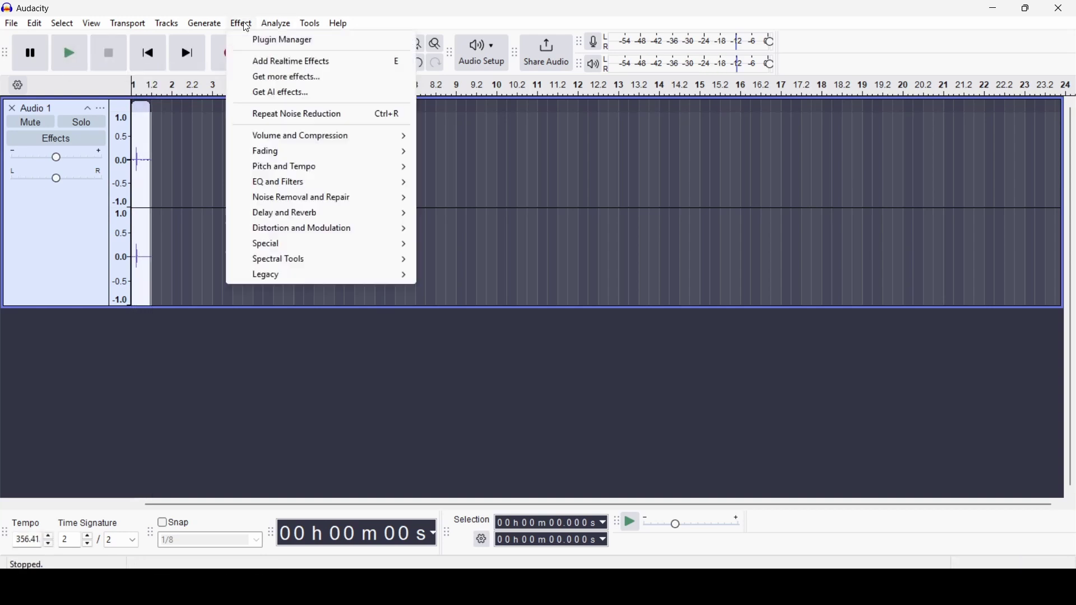
pyautogui.moveTo(358, 134)
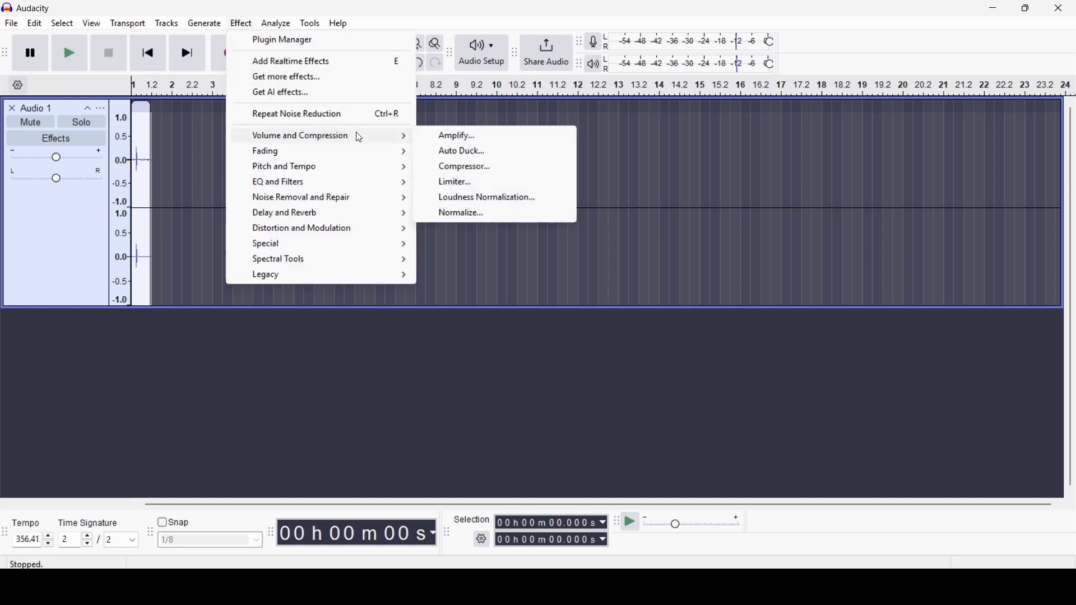
pyautogui.click(453, 137)
pyautogui.click(677, 320)
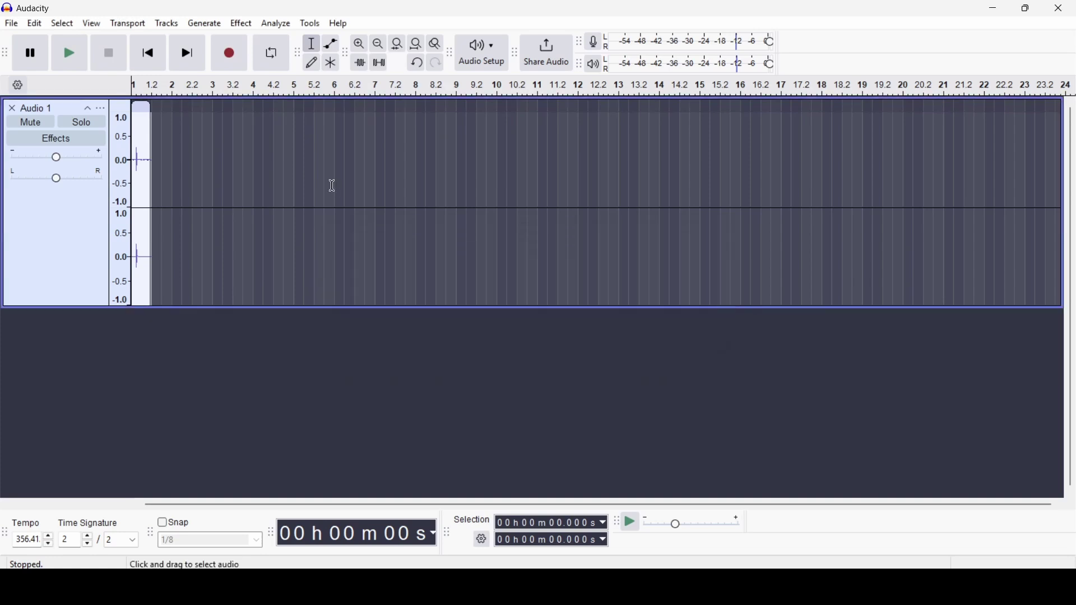
# Amplify the entire trimmed clip with the Amplify effect and play it back.
pyautogui.hotkey('ctrl', 'a')
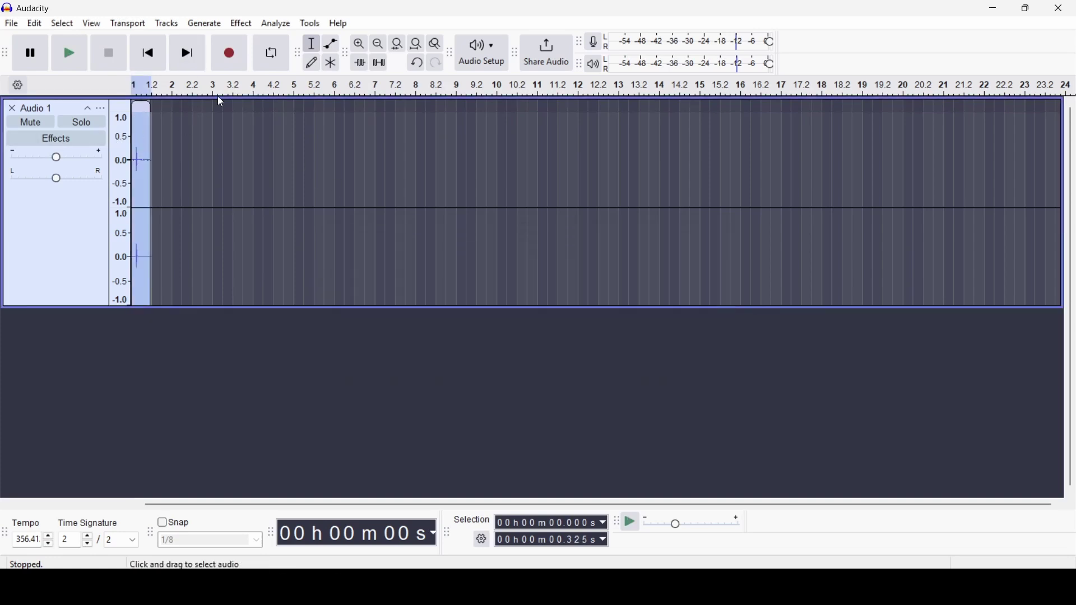
pyautogui.click(242, 23)
pyautogui.moveTo(357, 135)
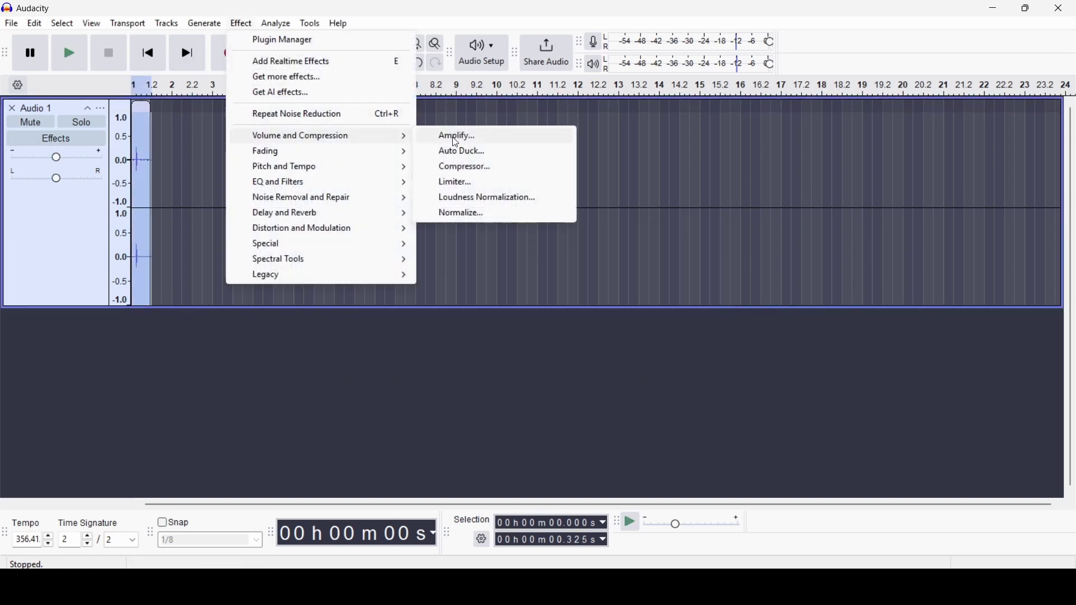
pyautogui.click(455, 136)
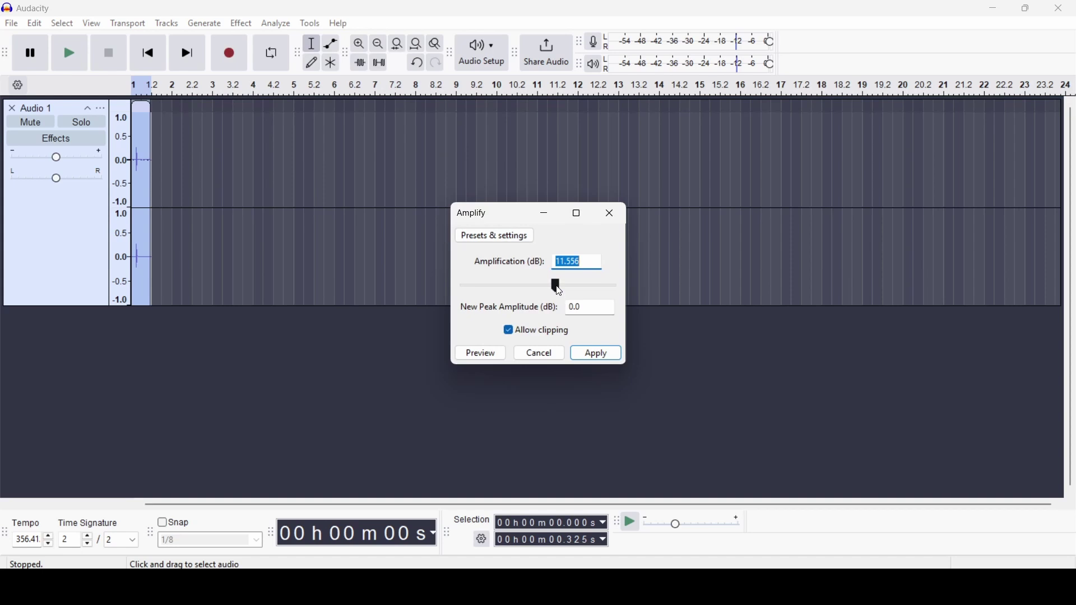
pyautogui.click(557, 287)
pyautogui.click(593, 355)
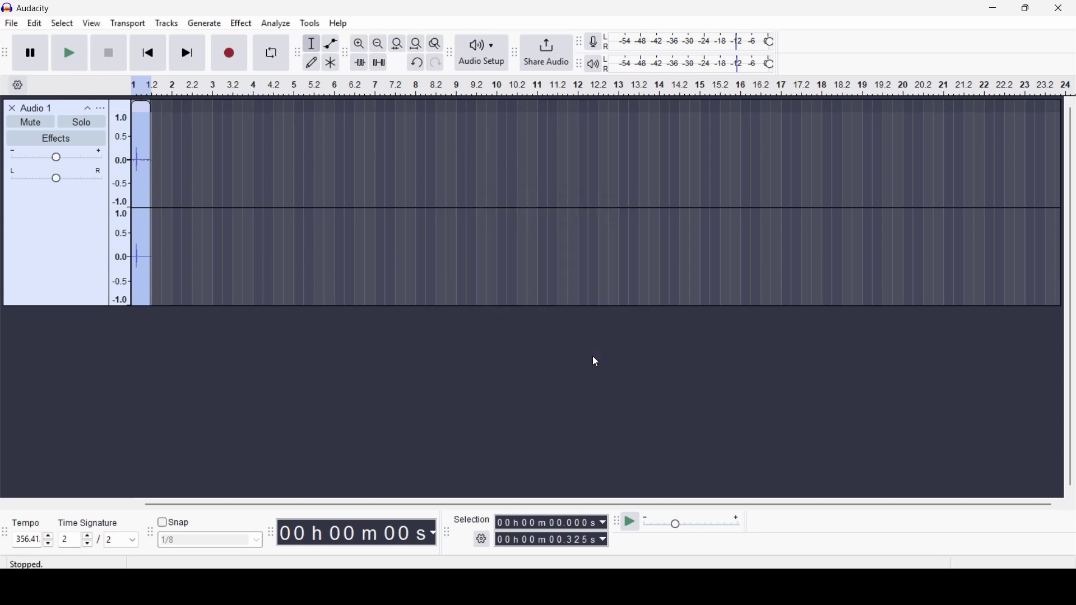
pyautogui.click(69, 53)
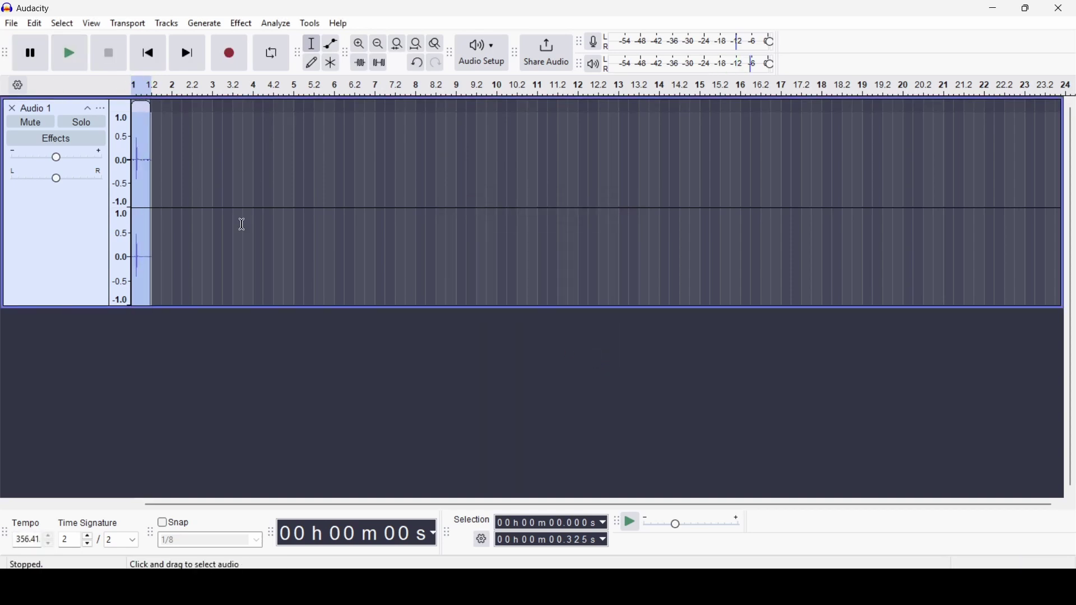
# Move the playback cursor to the clip's start and export the audio to the computer.
pyautogui.click(145, 152)
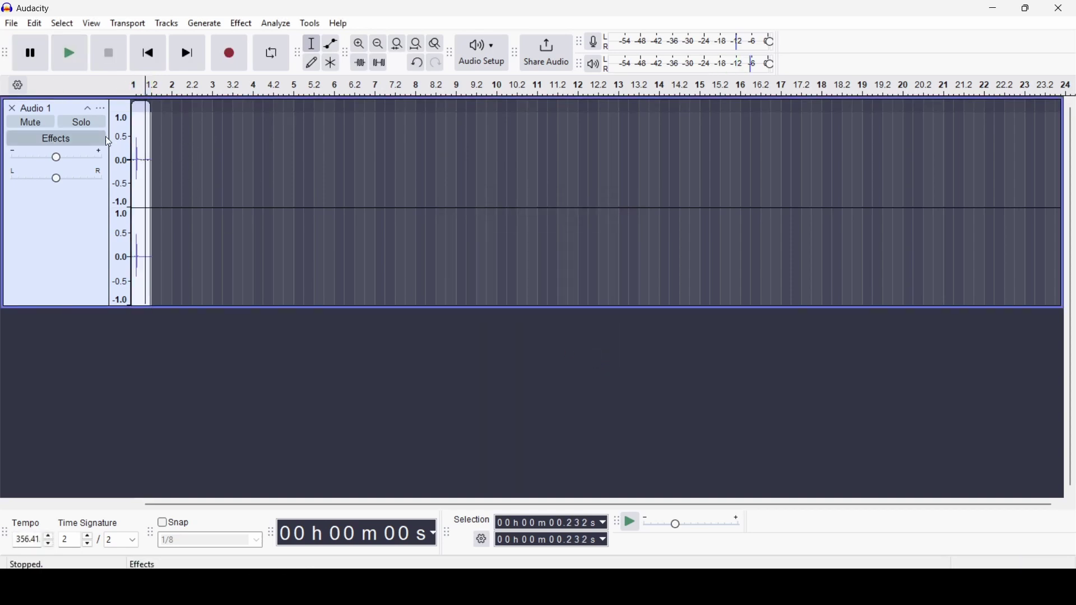
pyautogui.click(132, 157)
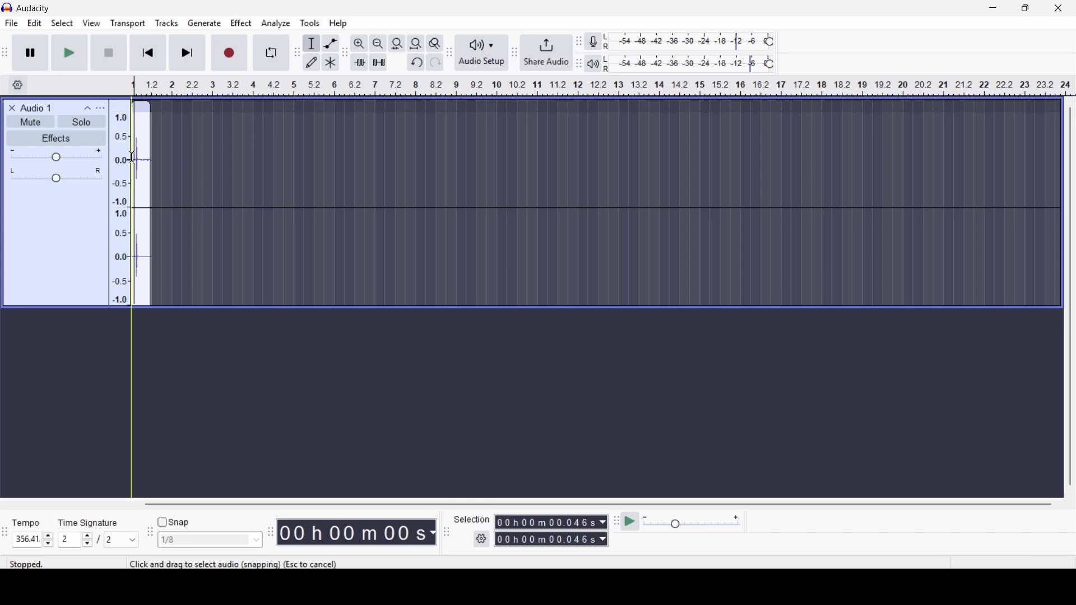
pyautogui.click(132, 156)
pyautogui.click(11, 24)
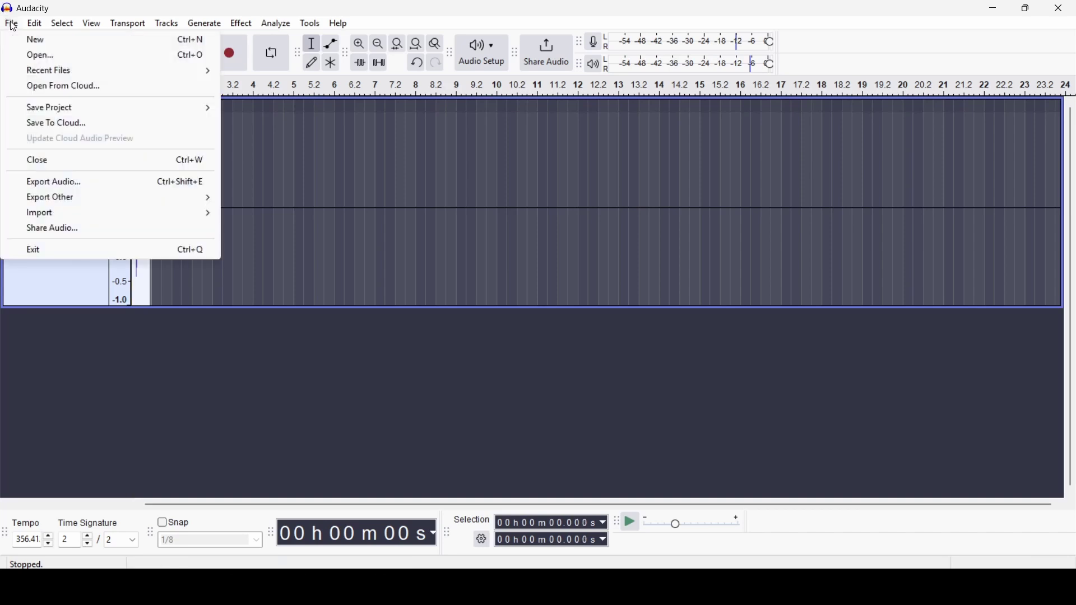
pyautogui.click(141, 183)
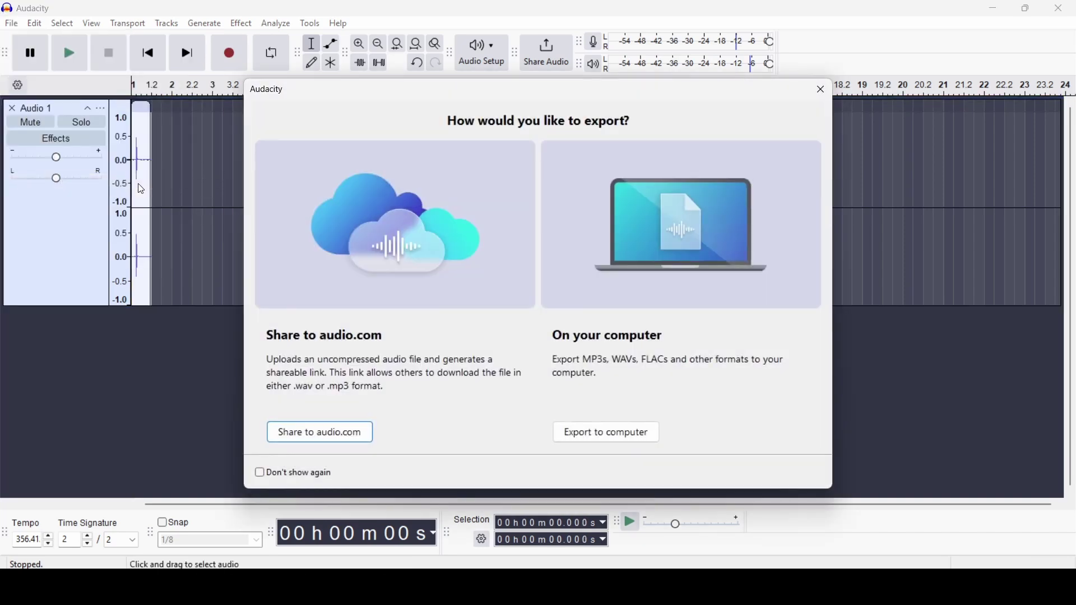
pyautogui.click(607, 432)
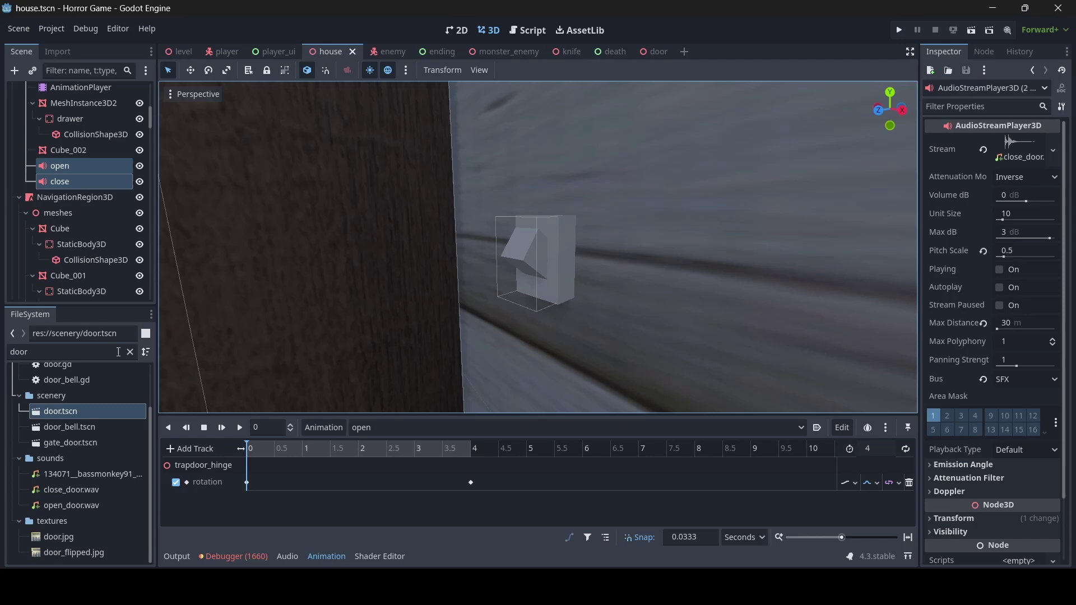
# Clear the file filter and preview the sound light_switch.mp3 from the sounds folder.
pyautogui.click(130, 352)
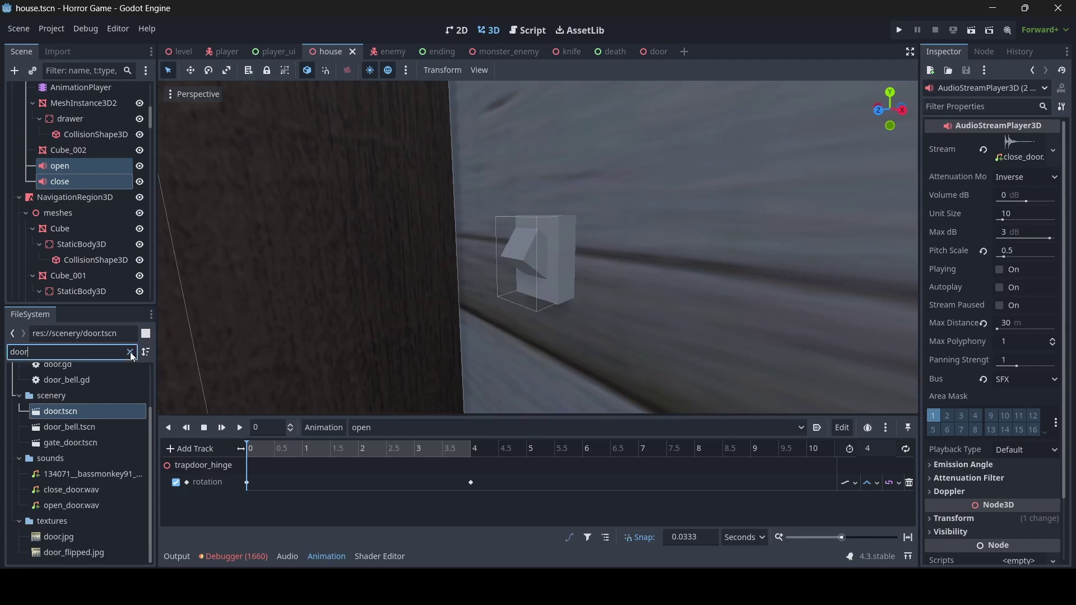
pyautogui.scroll(-6, 98, 447)
pyautogui.scroll(-5, 102, 444)
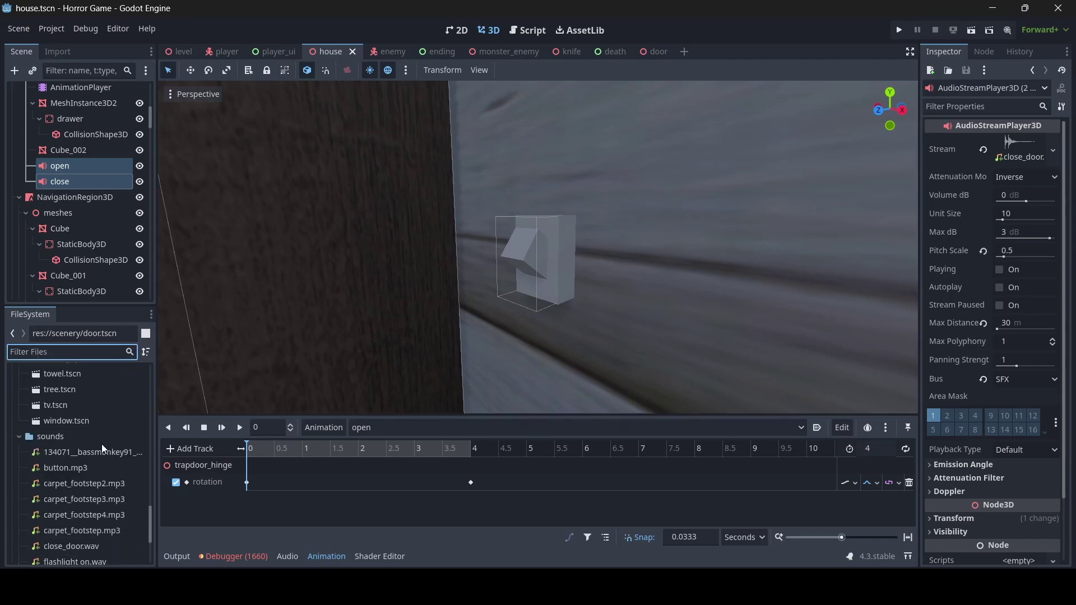
pyautogui.doubleClick(69, 502)
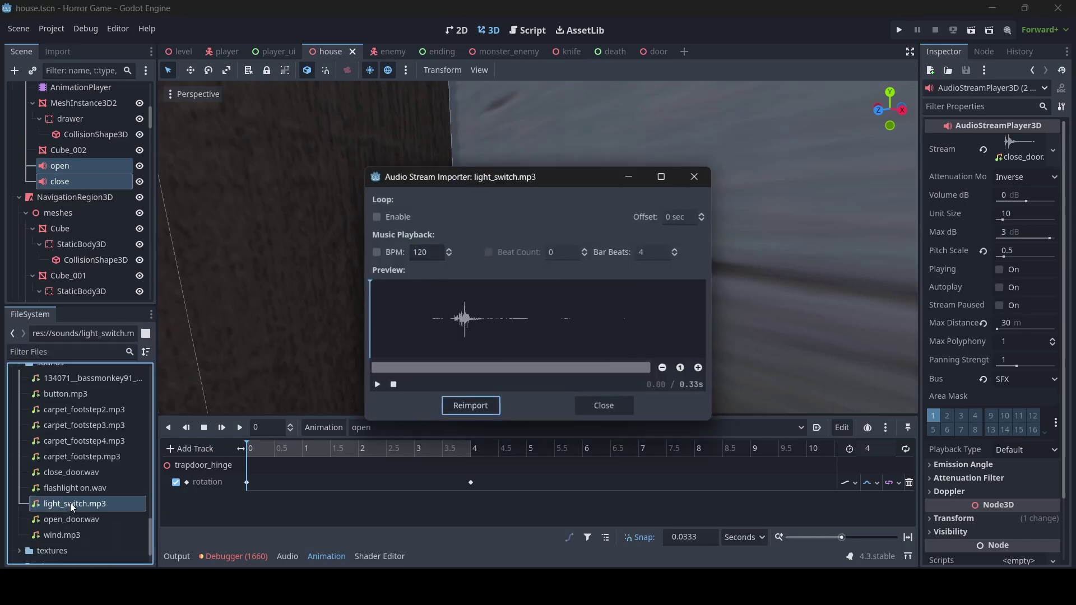
pyautogui.click(377, 384)
pyautogui.click(377, 385)
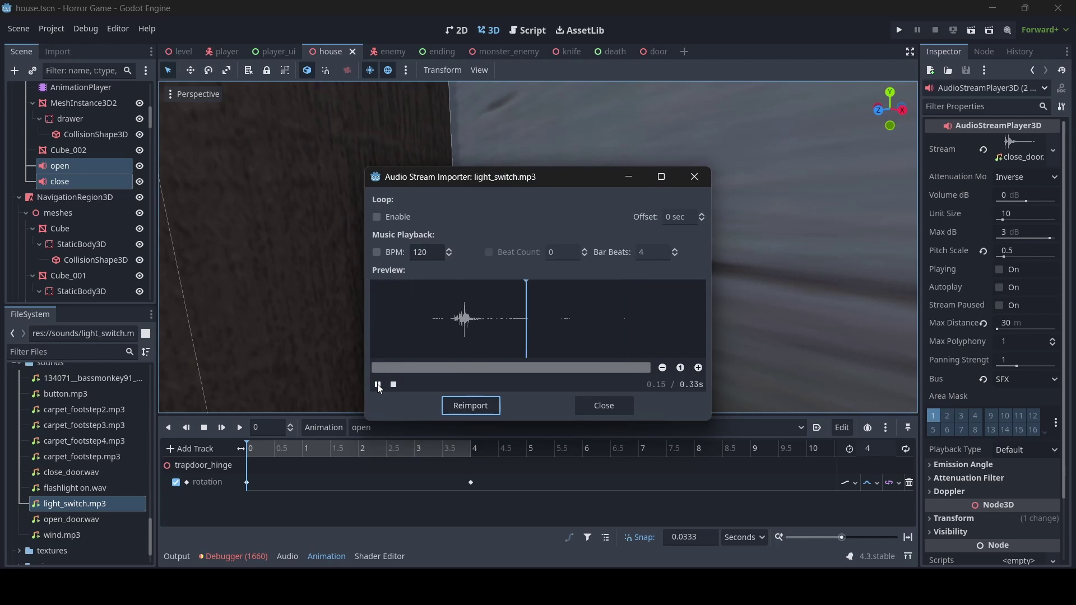
pyautogui.click(377, 384)
pyautogui.click(608, 403)
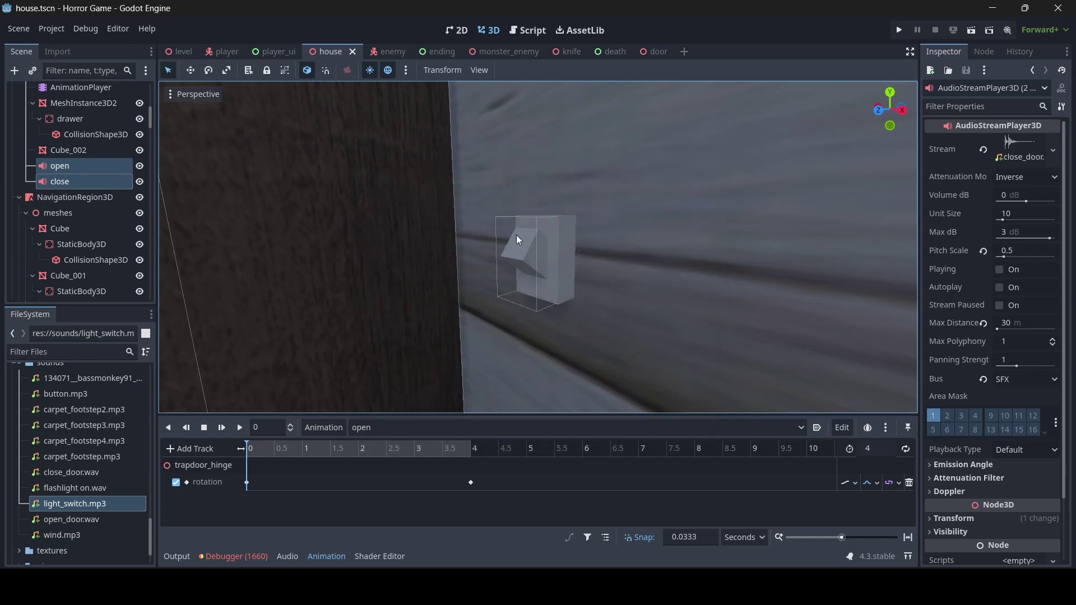
# Filter the project files by "light" and open the light_switch.tscn scene.
pyautogui.click(56, 352)
pyautogui.write('light')
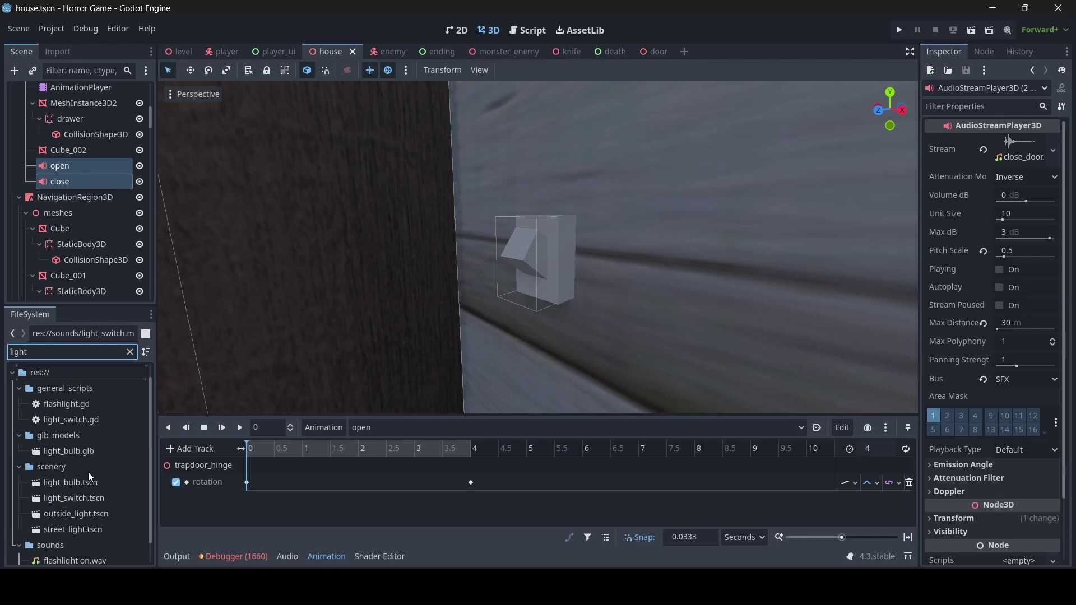
pyautogui.doubleClick(84, 498)
pyautogui.press('d')
pyautogui.moveTo(485, 241); pyautogui.dragTo(485, 241, button='right')
pyautogui.press('w')
# Add an AudioStreamPlayer3D as a child of the root light_switch node.
pyautogui.click(39, 93)
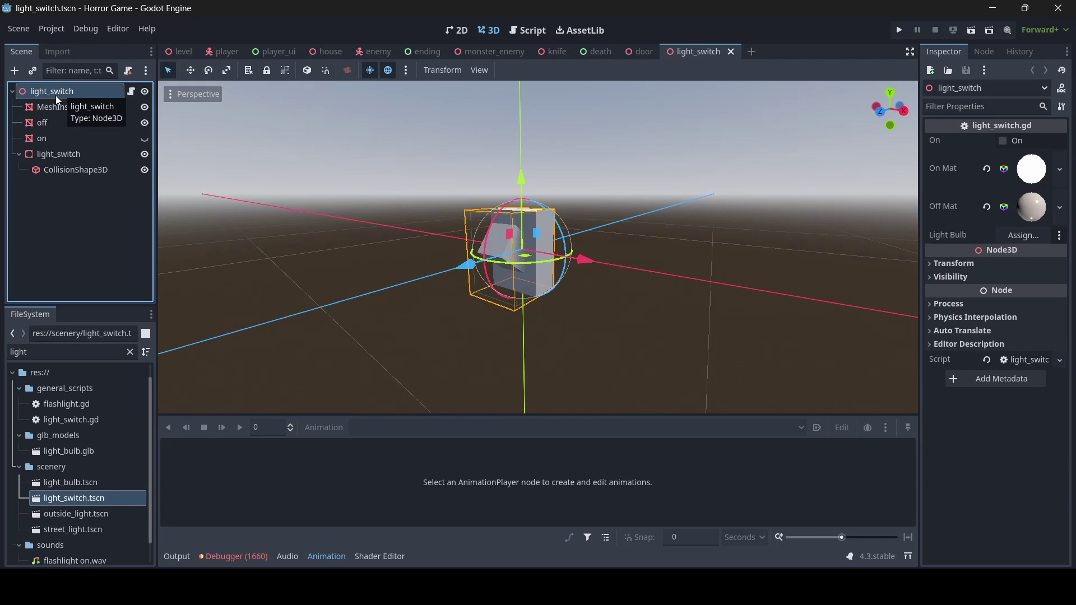
pyautogui.rightClick(62, 95)
pyautogui.click(115, 129)
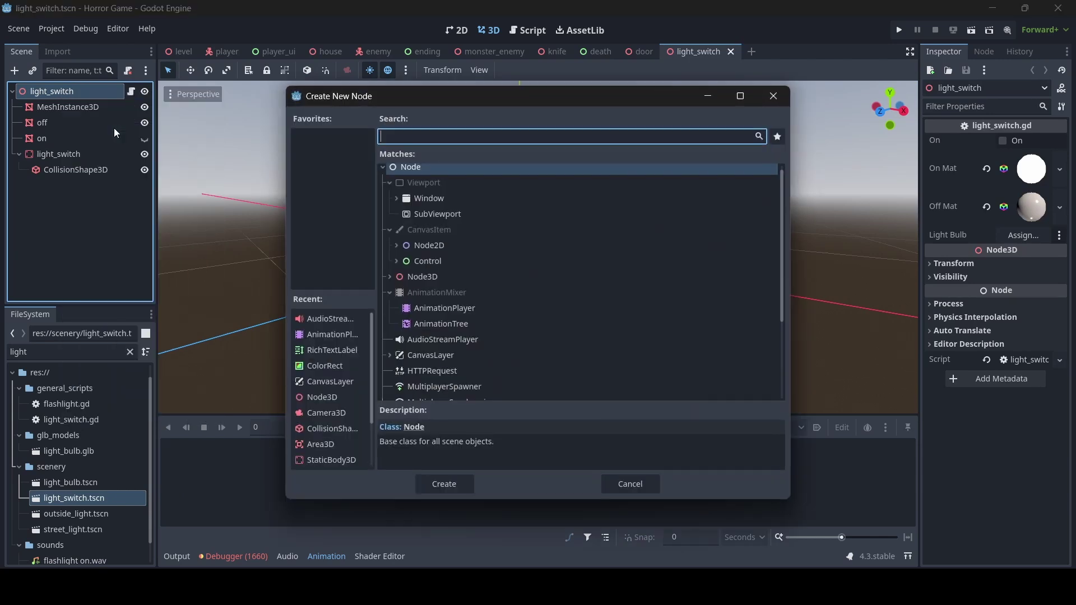
pyautogui.write('audio')
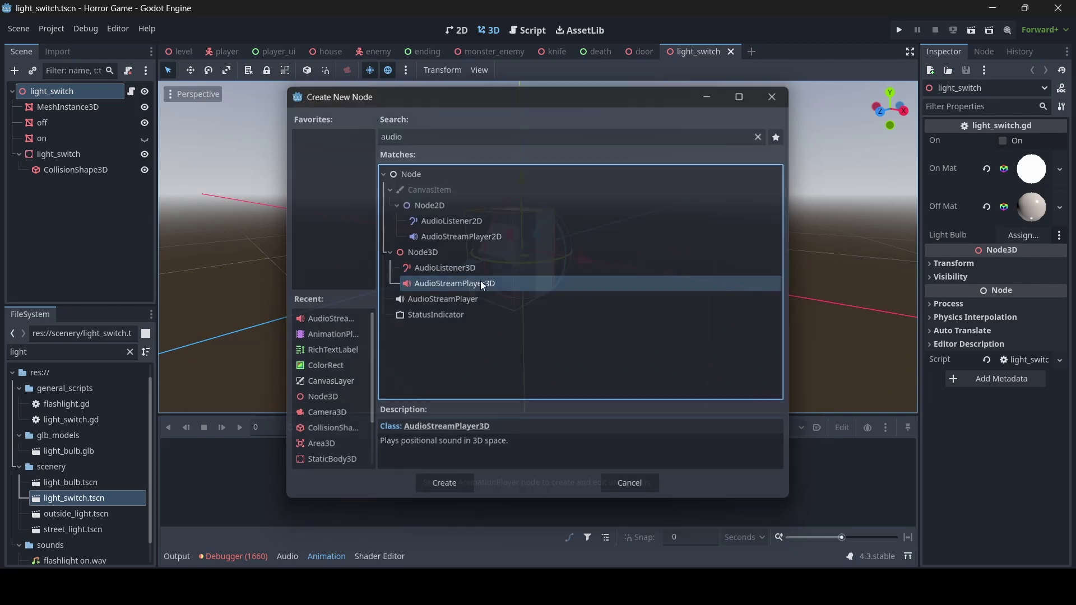
pyautogui.doubleClick(480, 280)
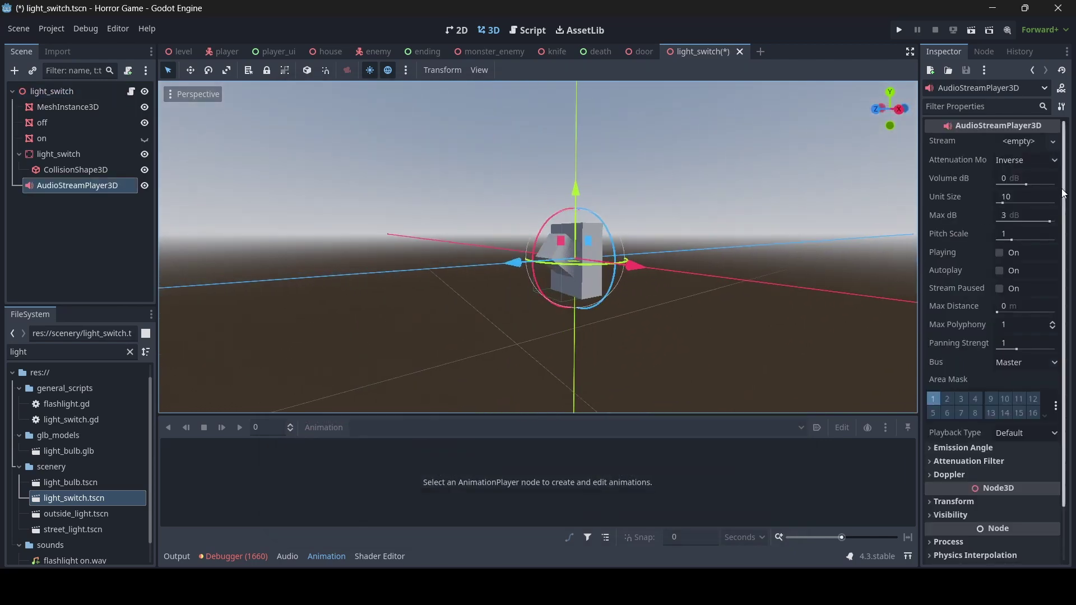
# Load sounds/light_switch.mp3 as the stream of the new audio player.
pyautogui.click(1006, 139)
pyautogui.click(964, 337)
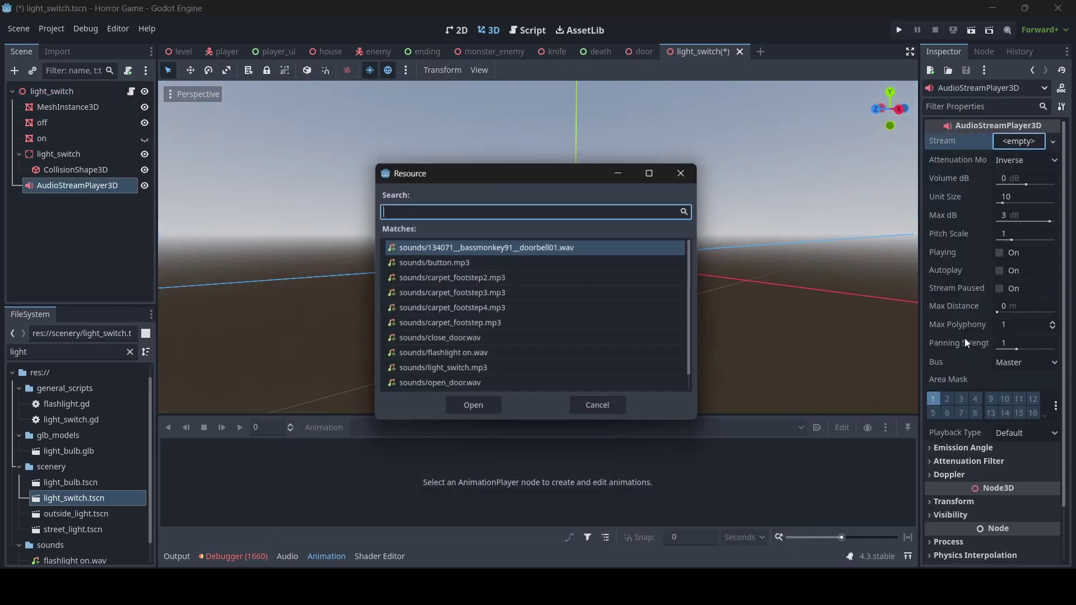
pyautogui.write('light')
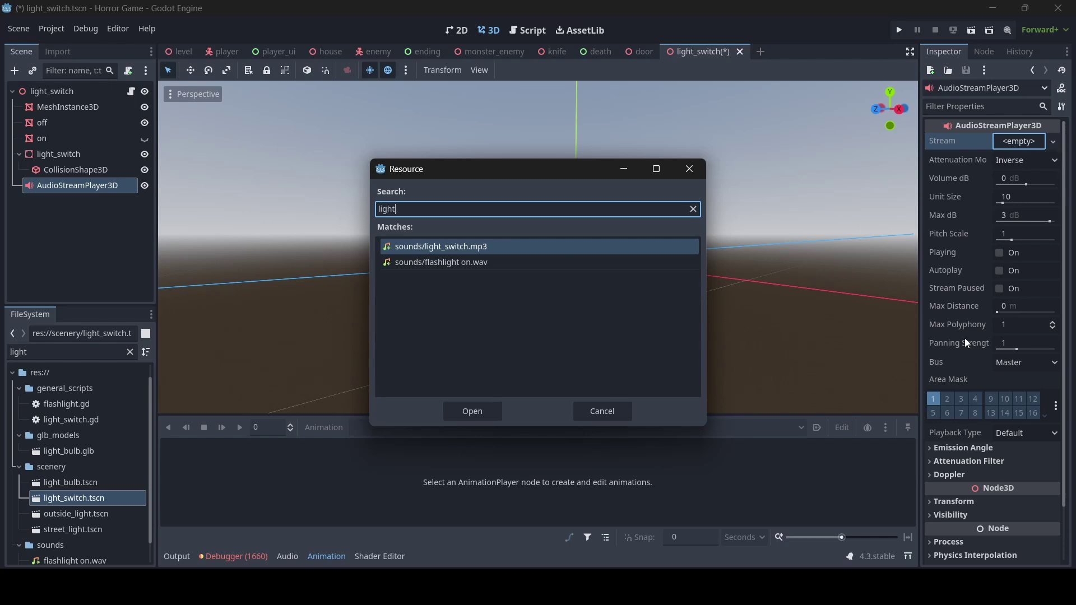
pyautogui.doubleClick(576, 246)
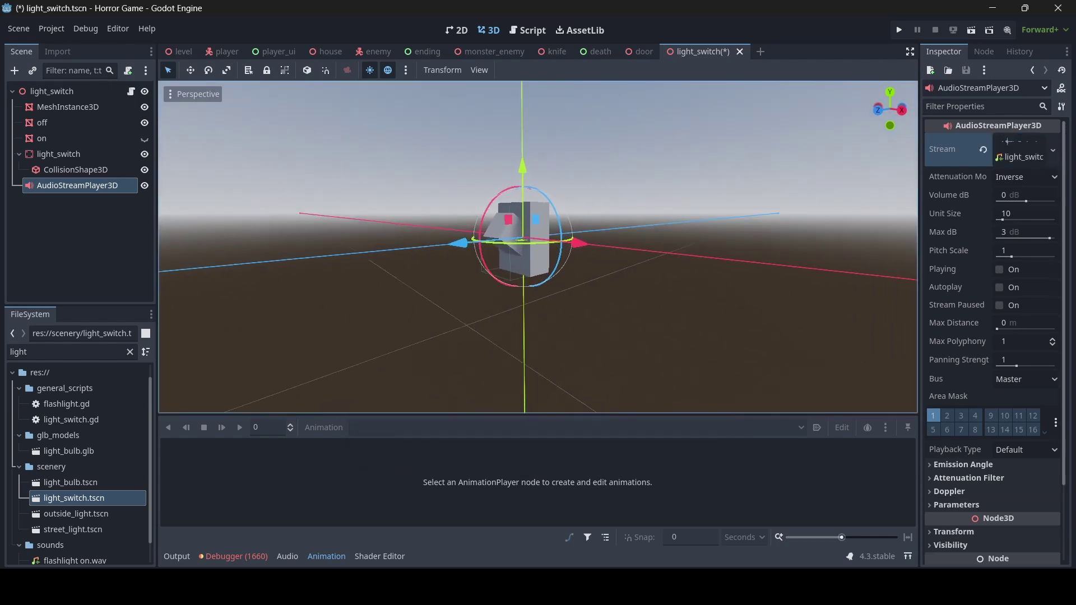
# Set the audio player's Max Distance to 15 m and its bus to SFX.
pyautogui.click(1028, 323)
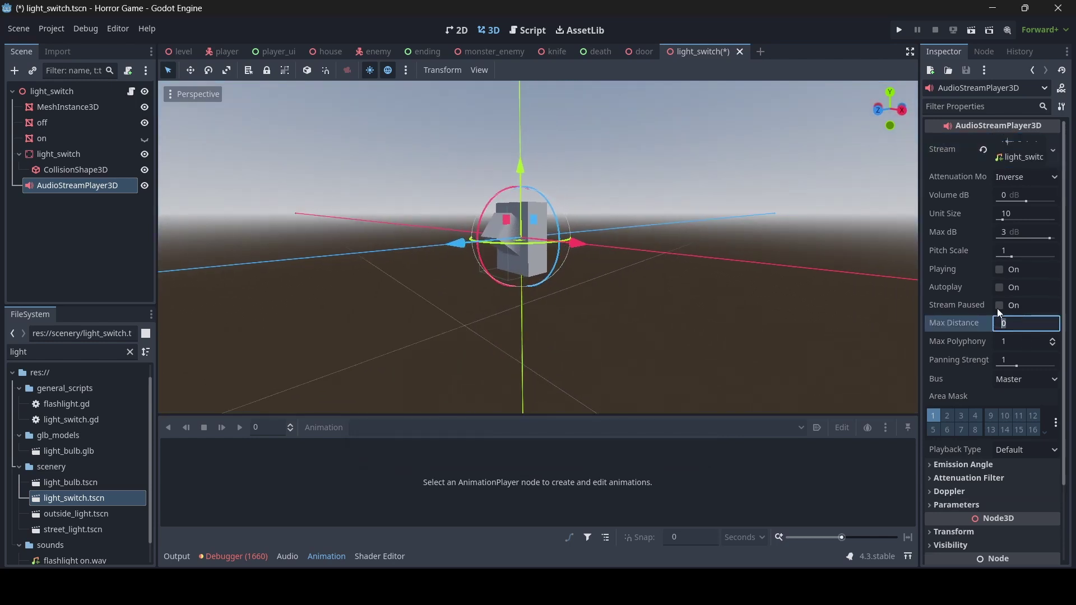
pyautogui.write('15')
pyautogui.click(1018, 379)
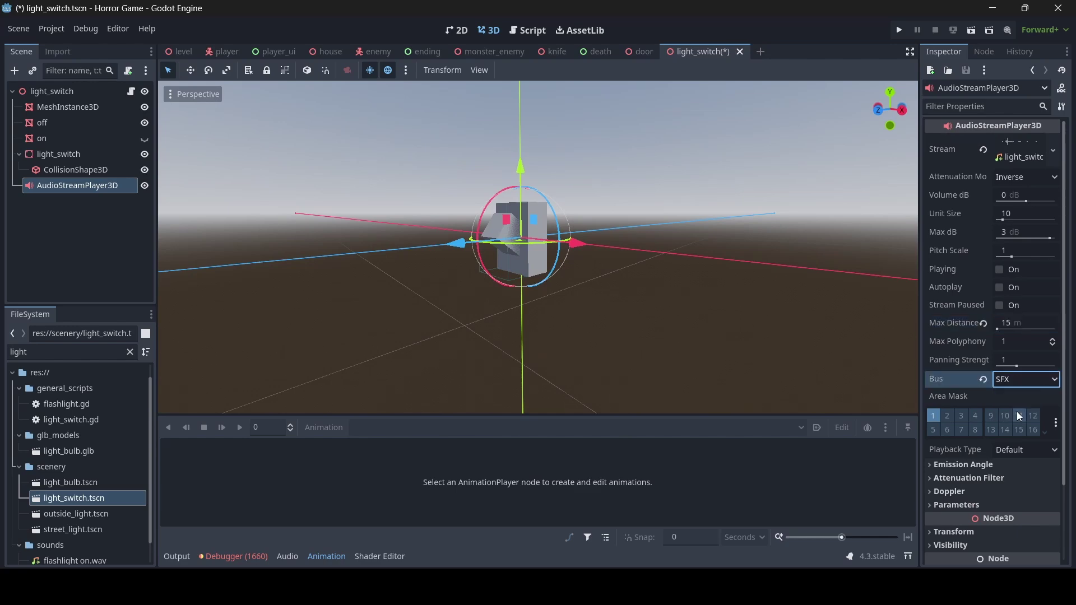
pyautogui.moveTo(538, 246); pyautogui.dragTo(889, 260, button='right')
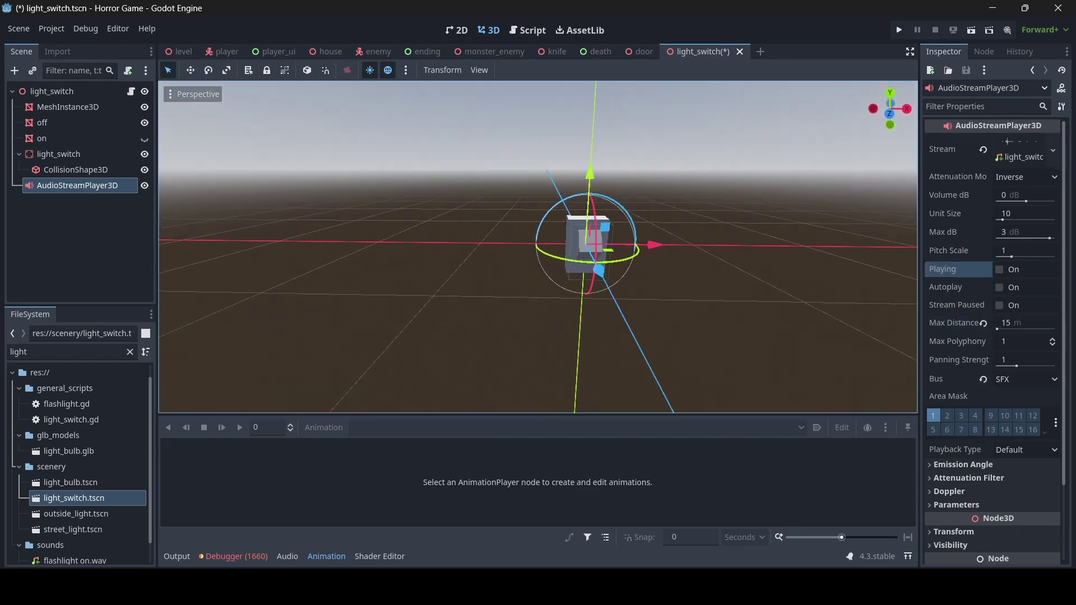
pyautogui.moveTo(538, 247); pyautogui.dragTo(481, 252, button='right')
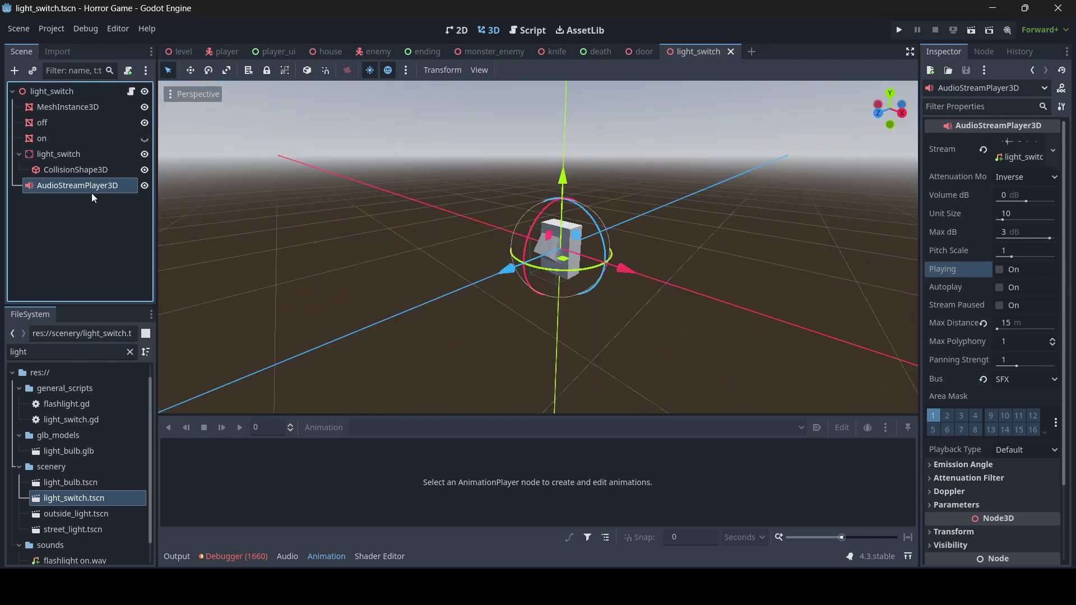
# Rename the AudioStreamPlayer3D node to "sound" and save the light_switch scene.
pyautogui.click(95, 186)
pyautogui.write('sound')
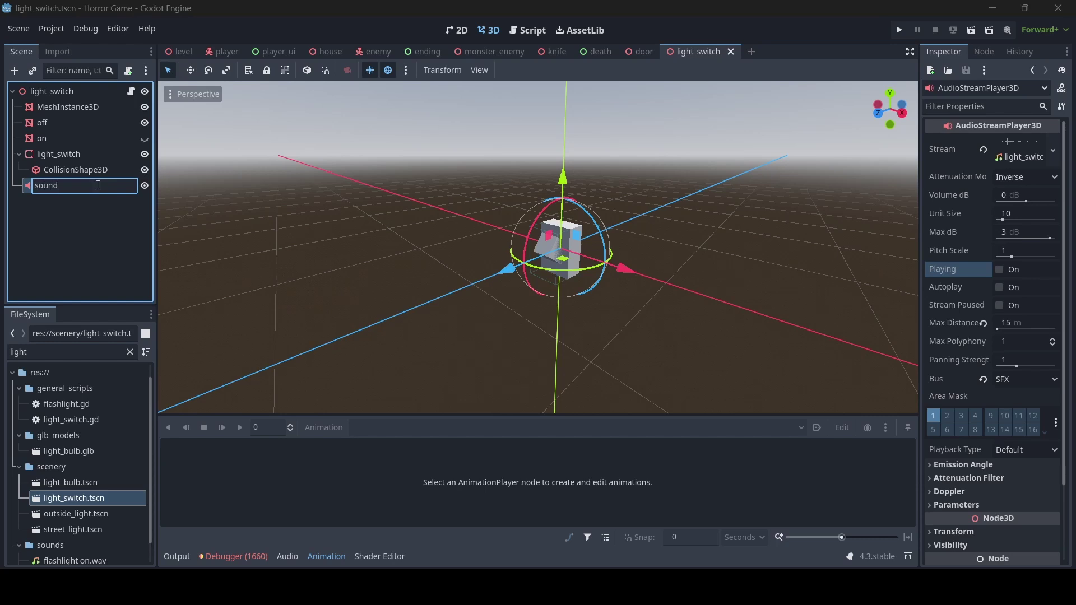
pyautogui.press('Return')
pyautogui.hotkey('ctrl', 's')
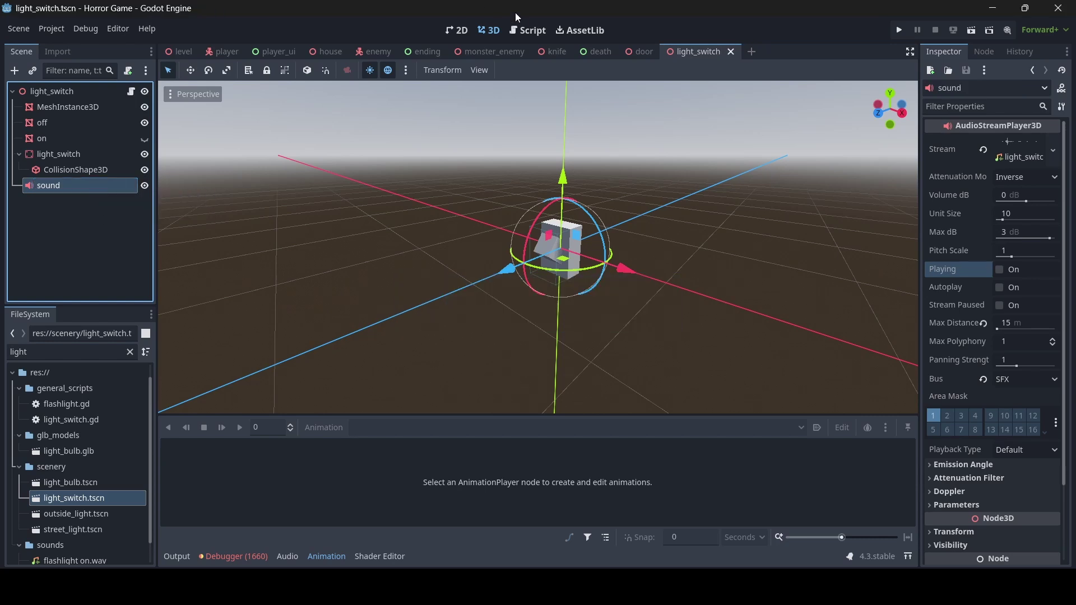
# In light_switch.gd, add $sound.pitch_scale = 1.0 and $sound.play() at the start of toggle_light's "if on" branch.
pyautogui.click(527, 28)
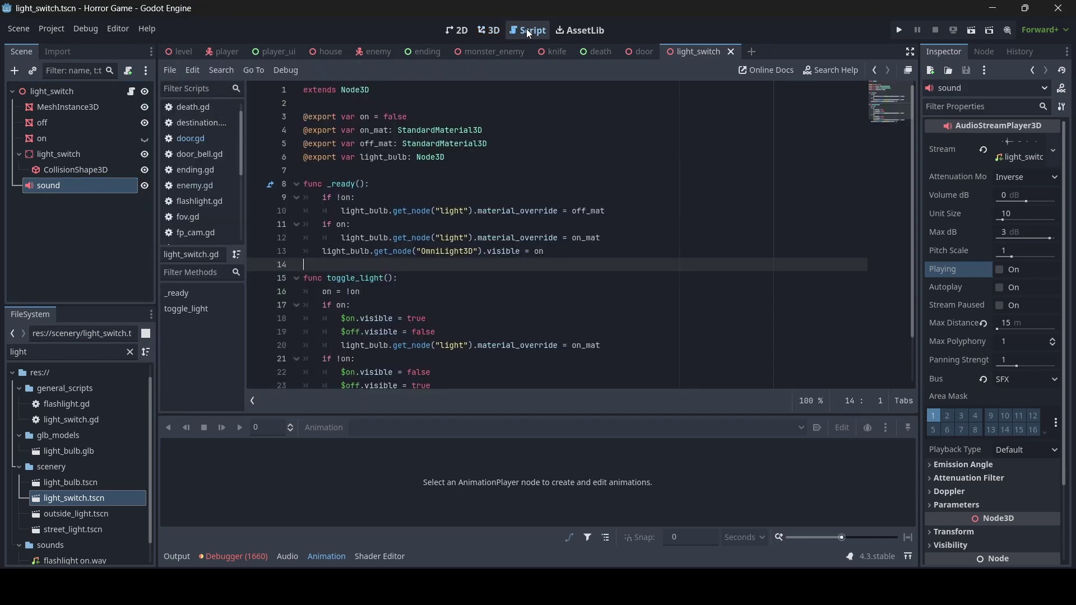
pyautogui.scroll(-3, 213, 174)
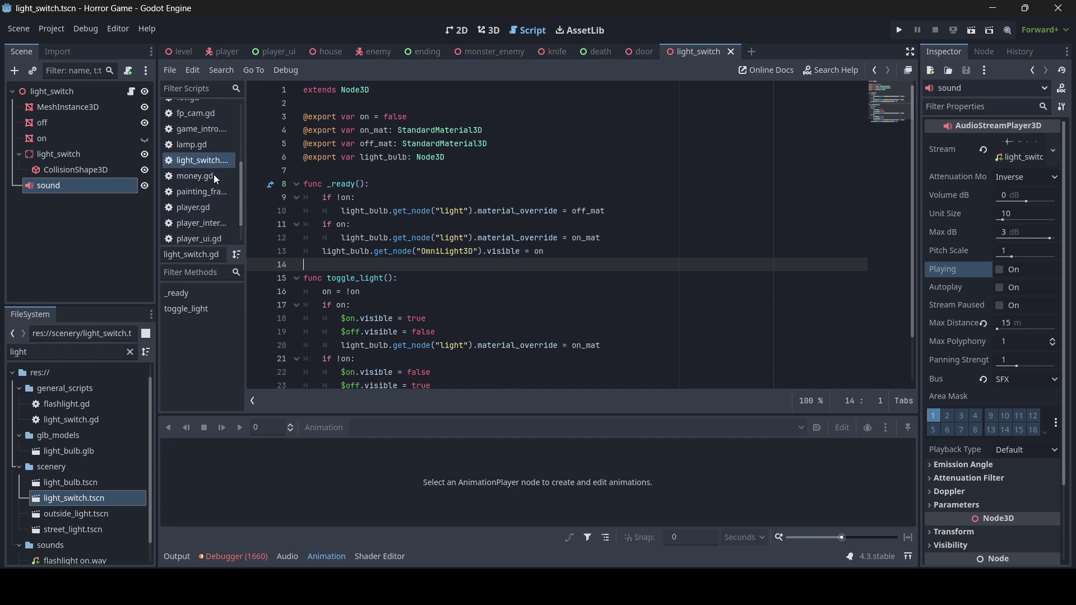
pyautogui.scroll(-2, 446, 191)
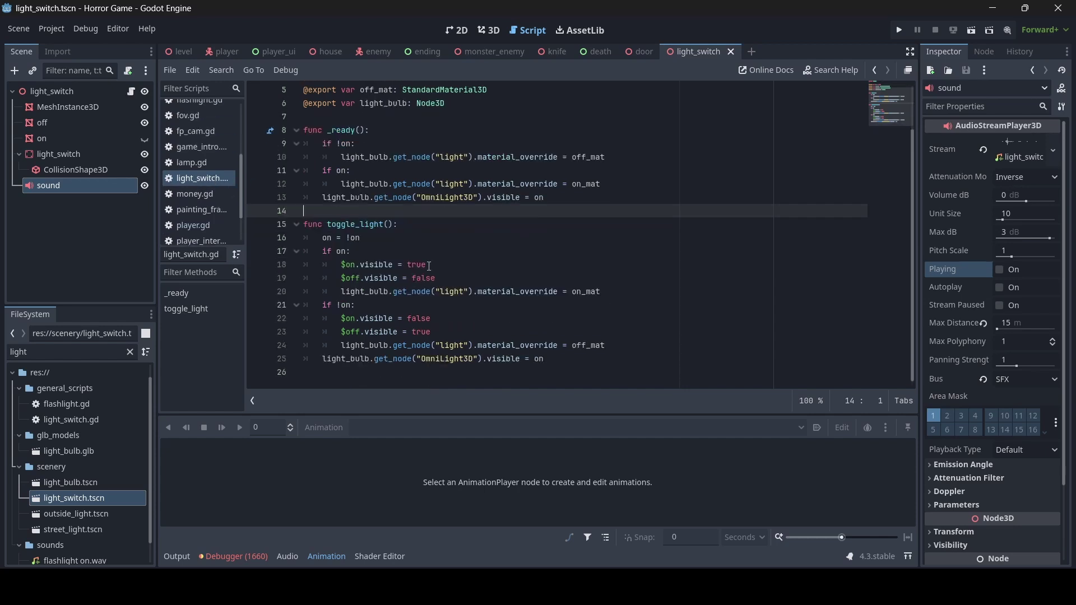
pyautogui.click(370, 252)
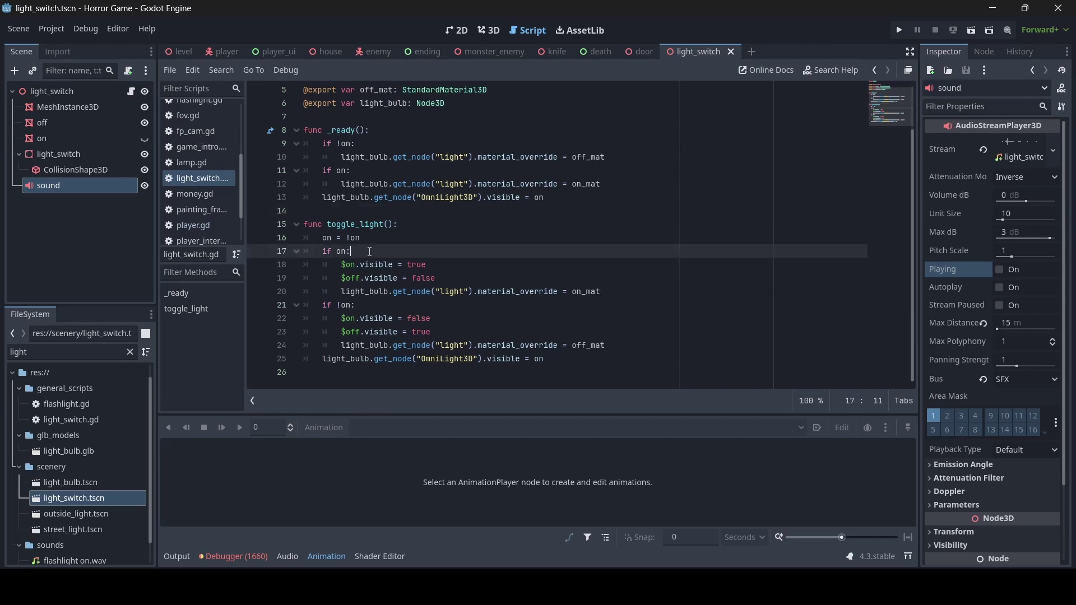
pyautogui.press('Return')
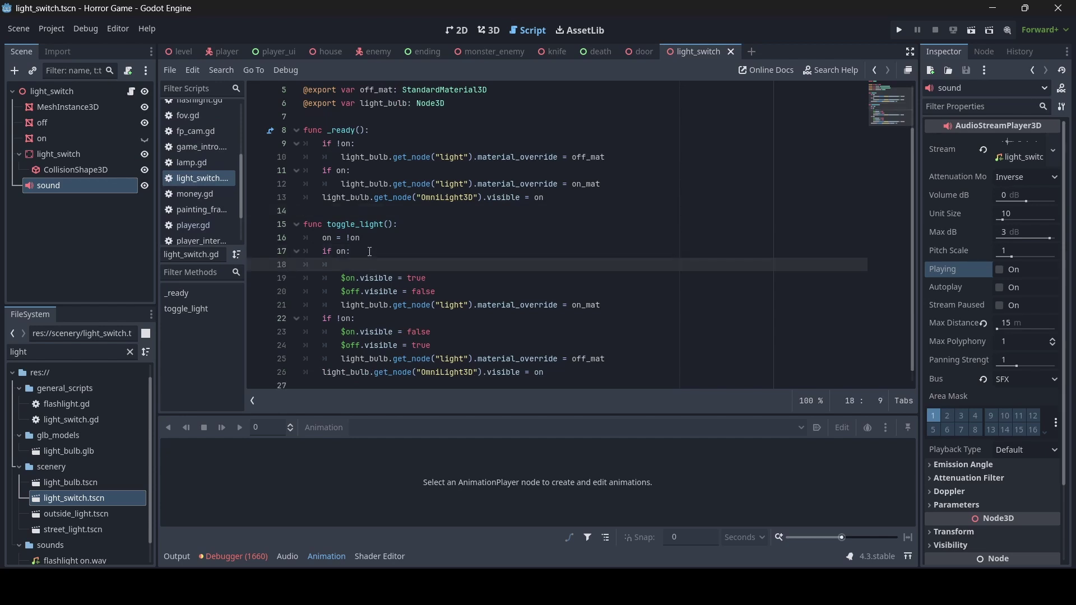
pyautogui.write('$so')
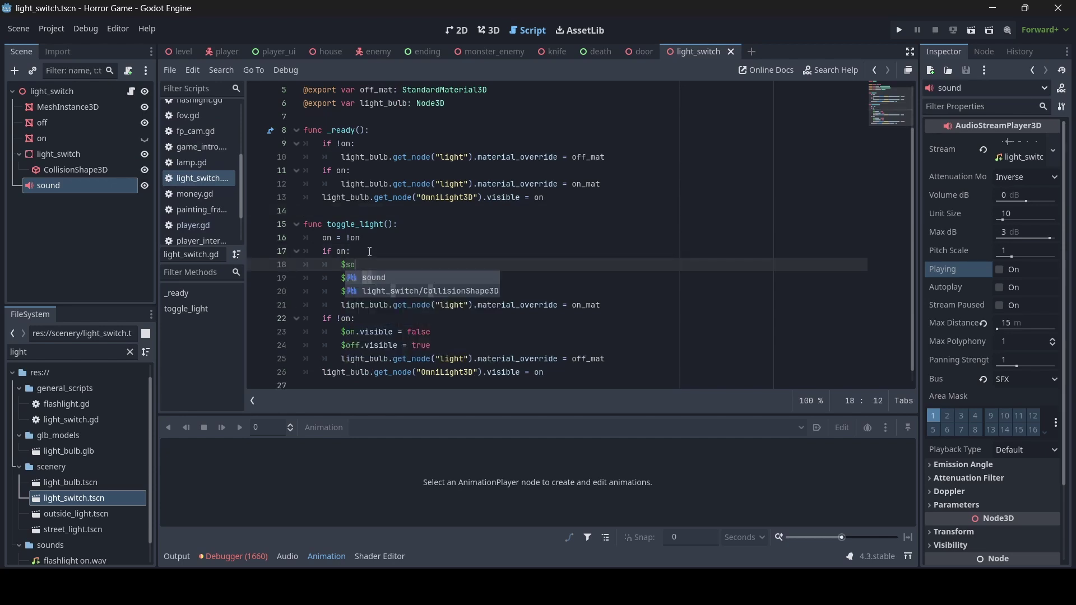
pyautogui.write('und.pitch')
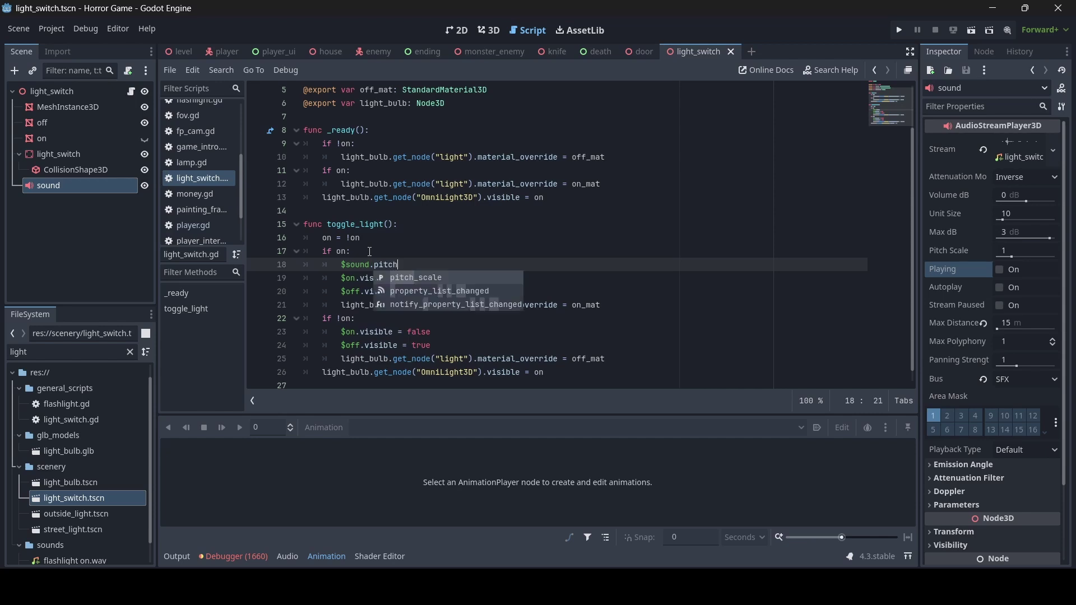
pyautogui.write('_scale = ')
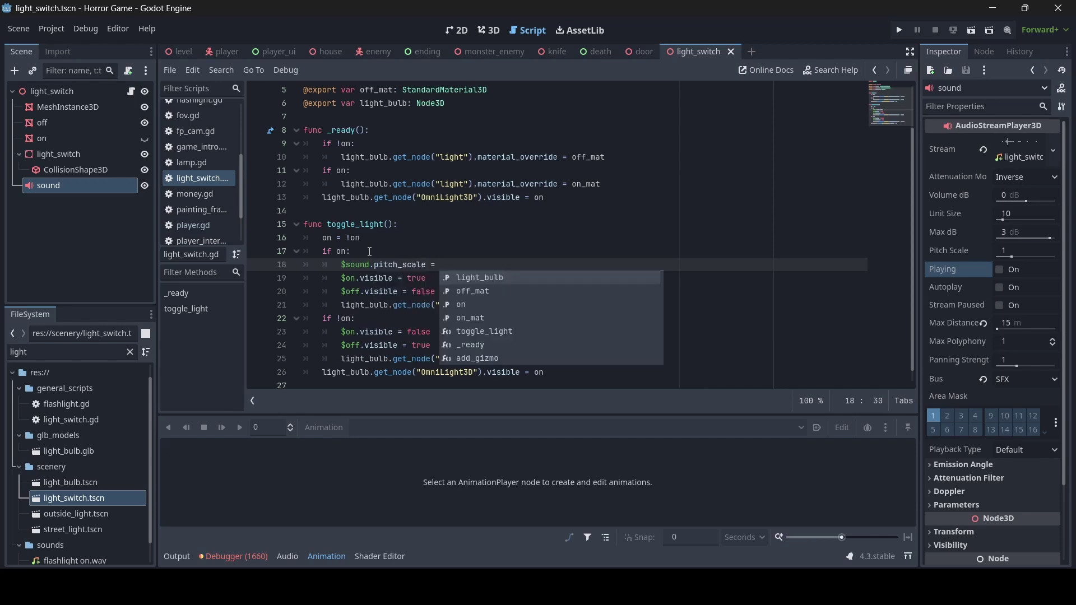
pyautogui.write('1.0')
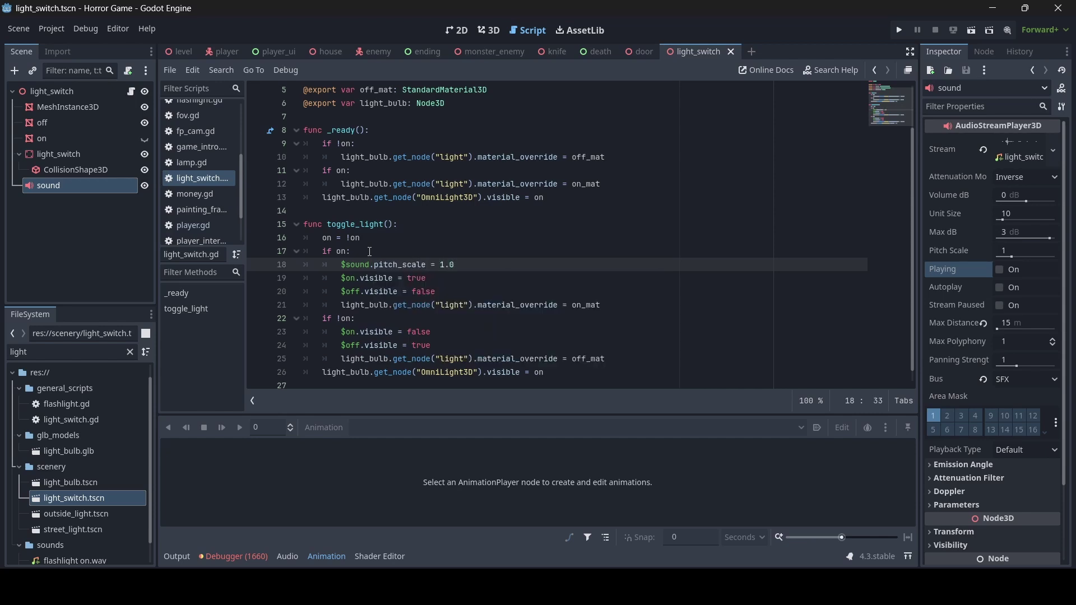
pyautogui.press('Return')
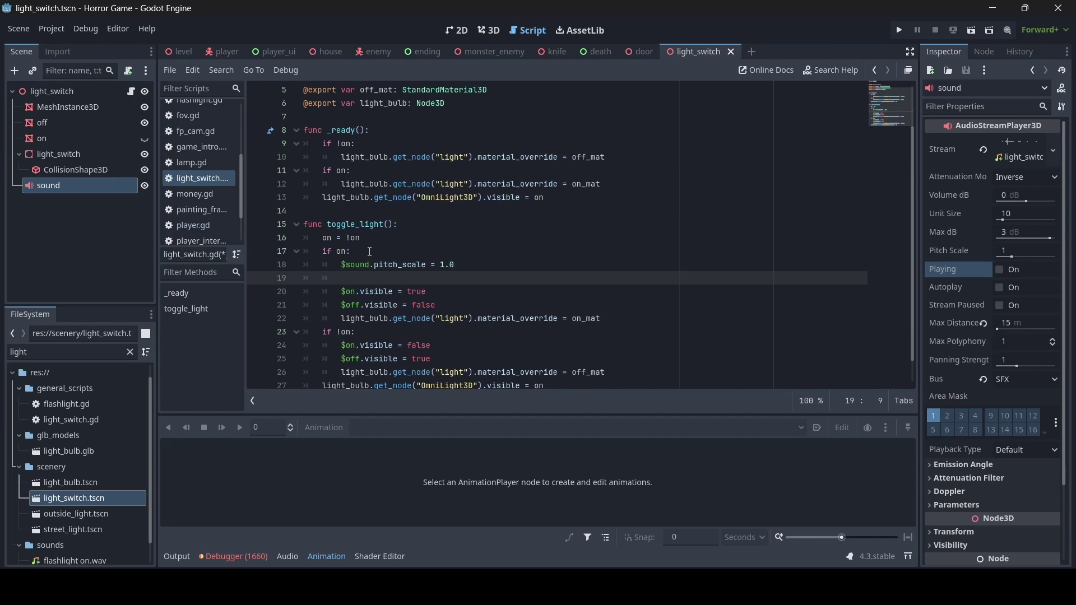
pyautogui.write('$sound.play()')
# Move the $sound.play() call out of the "if on" branch to function level, directly after the "if !on" block.
pyautogui.scroll(-1, 403, 256)
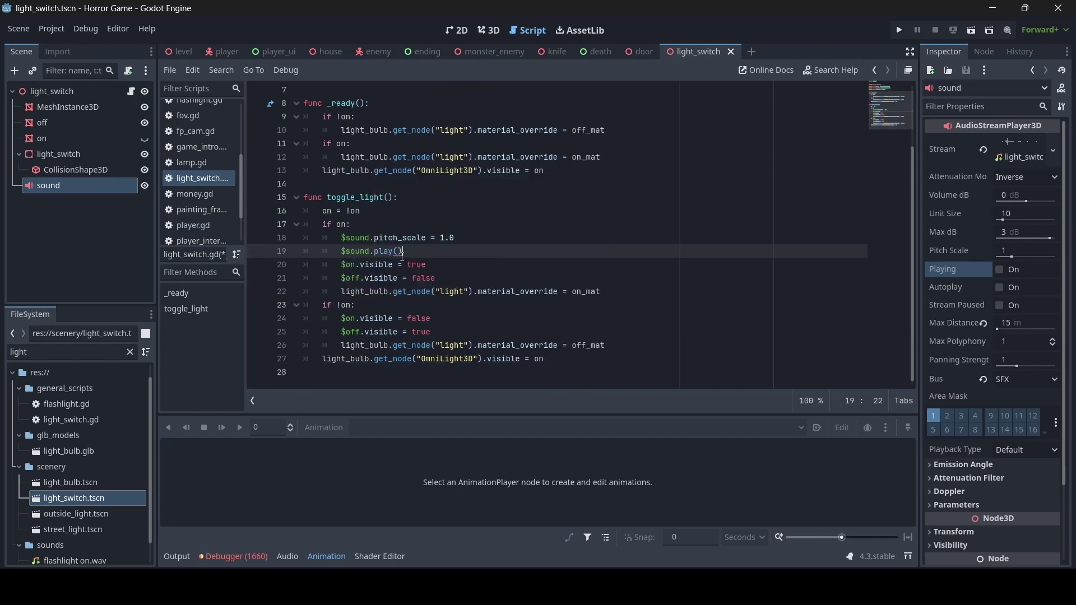
pyautogui.moveTo(403, 252); pyautogui.dragTo(339, 250)
pyautogui.hotkey('ctrl', 'c')
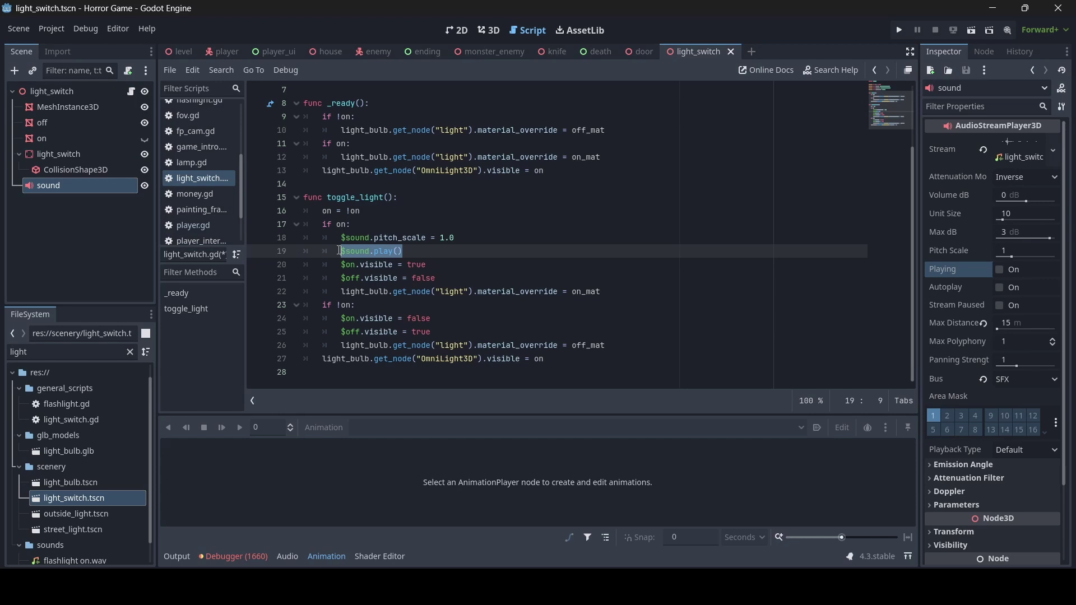
pyautogui.press('BackSpace')
pyautogui.press('BackSpace')
pyautogui.press('BackSpace')
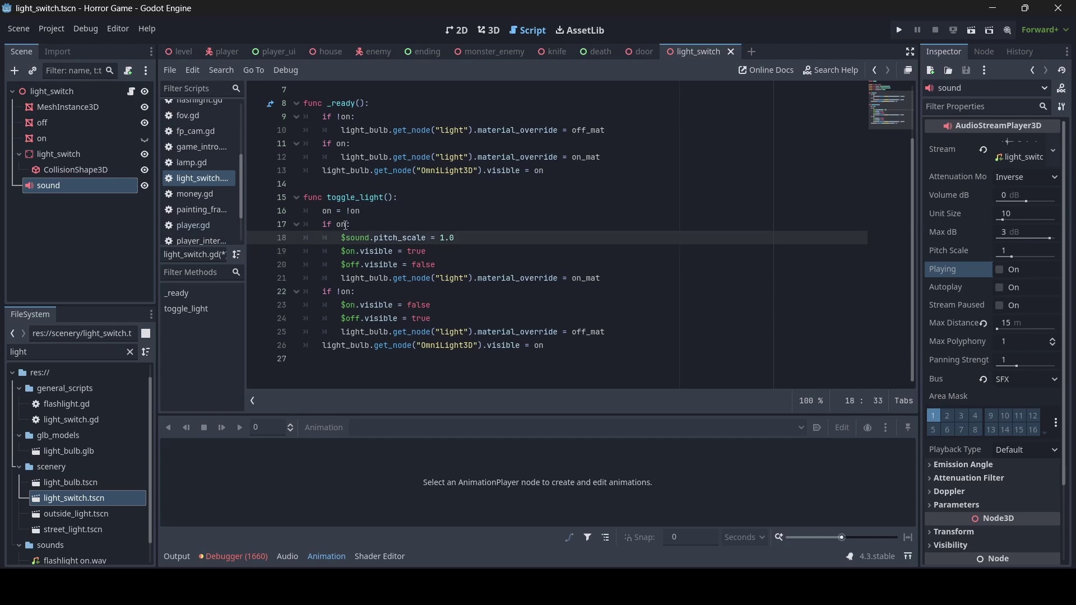
pyautogui.click(631, 332)
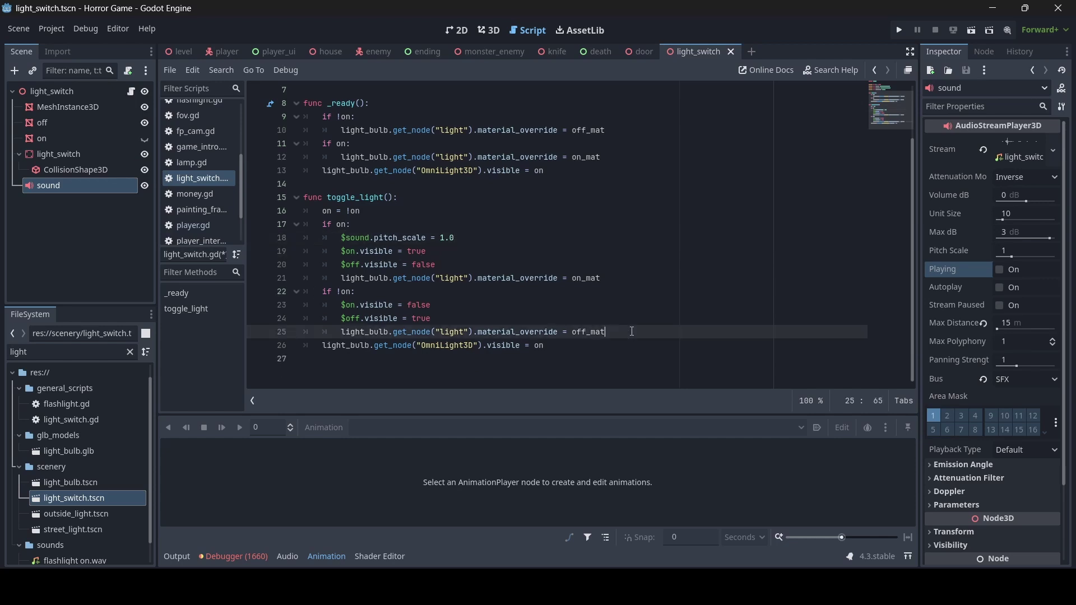
pyautogui.press('Return')
pyautogui.press('BackSpace')
pyautogui.hotkey('ctrl', 'v')
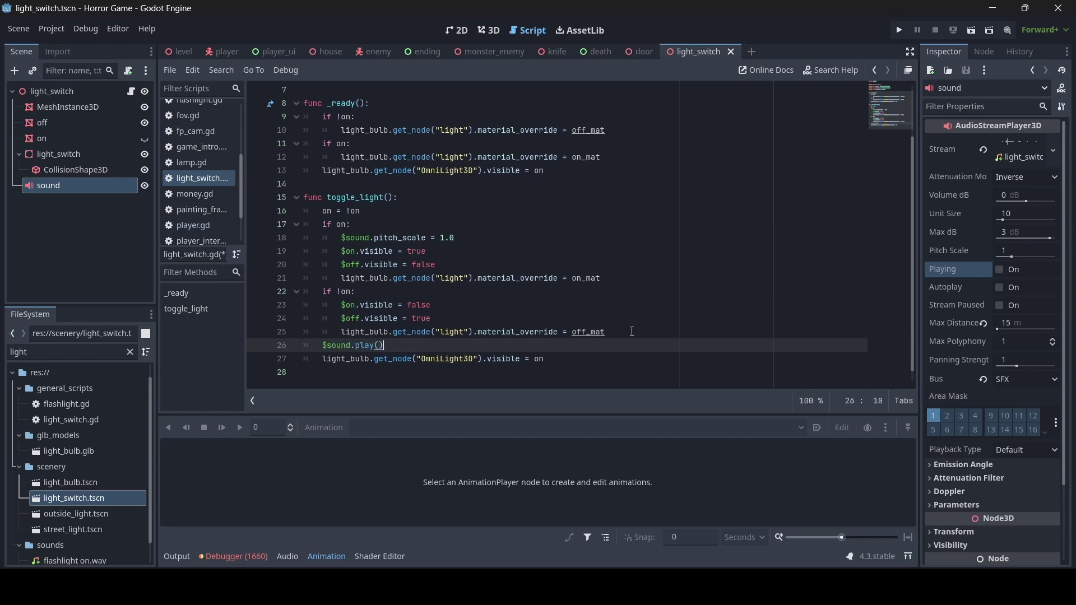
# Change toggle_light's second condition from "if !on" to "elif !on" and save the script.
pyautogui.click(336, 294)
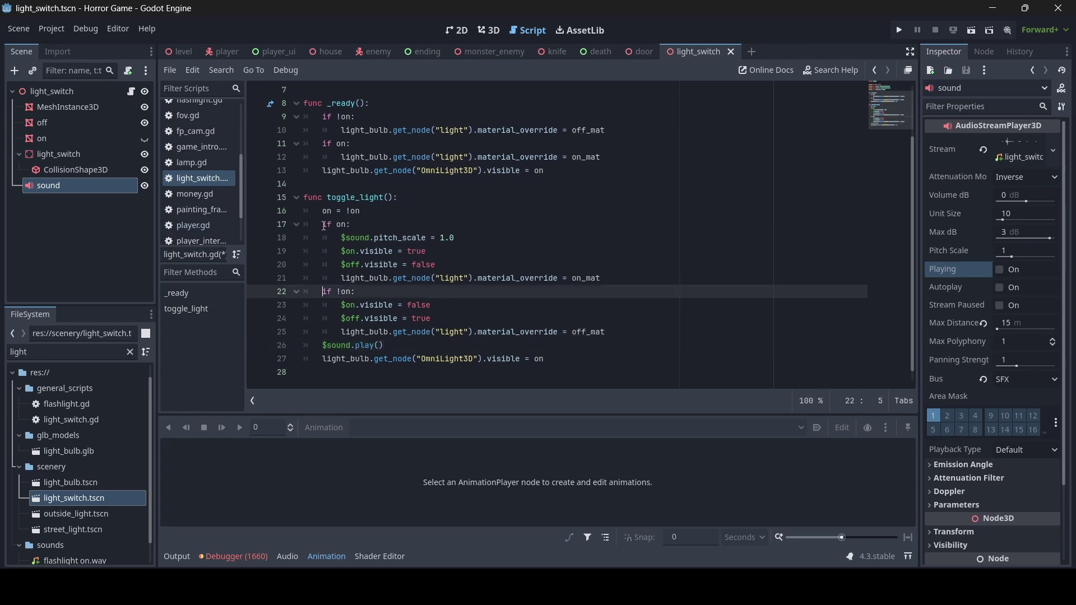
pyautogui.write('el')
pyautogui.click(362, 305)
pyautogui.hotkey('ctrl', 's')
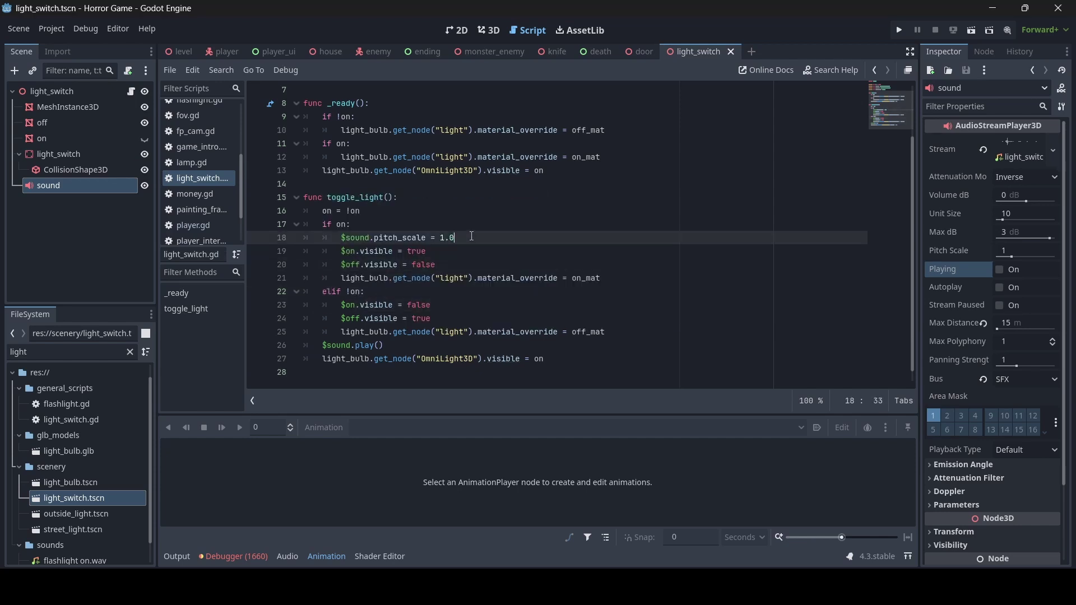
# Copy the $sound.pitch_scale line to the start of the "elif !on" branch, set its value to 0.8, and save.
pyautogui.moveTo(454, 239); pyautogui.dragTo(340, 238)
pyautogui.hotkey('ctrl', 'c')
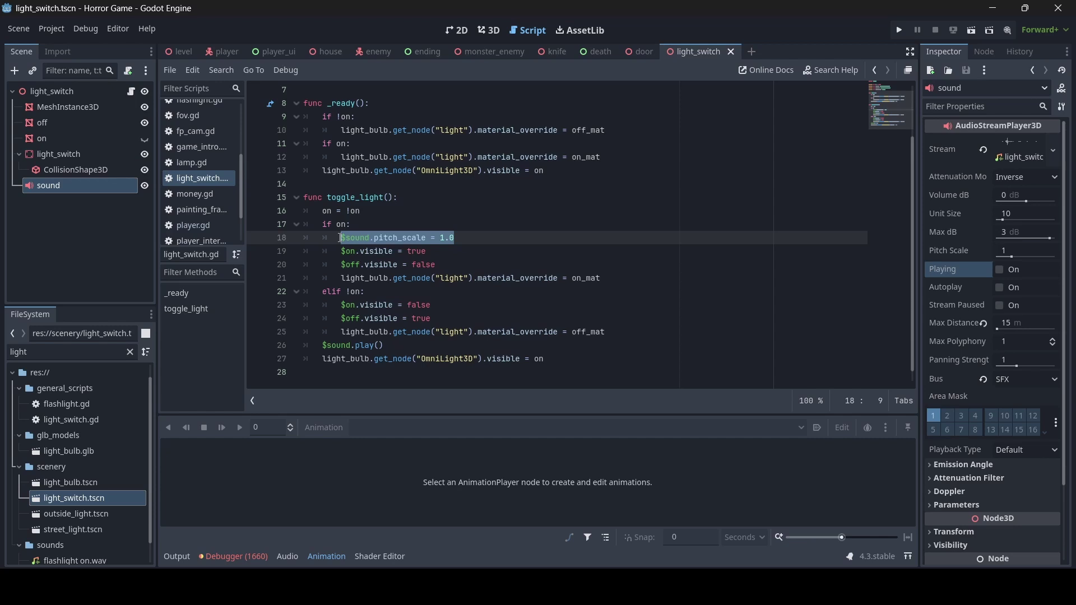
pyautogui.click(375, 293)
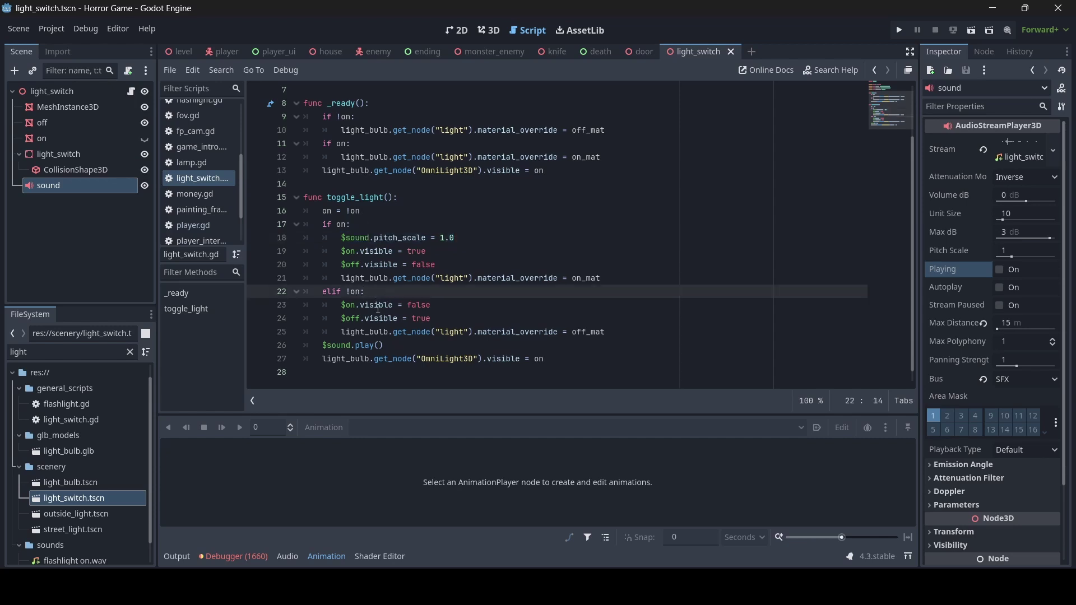
pyautogui.press('Return')
pyautogui.hotkey('ctrl', 'v')
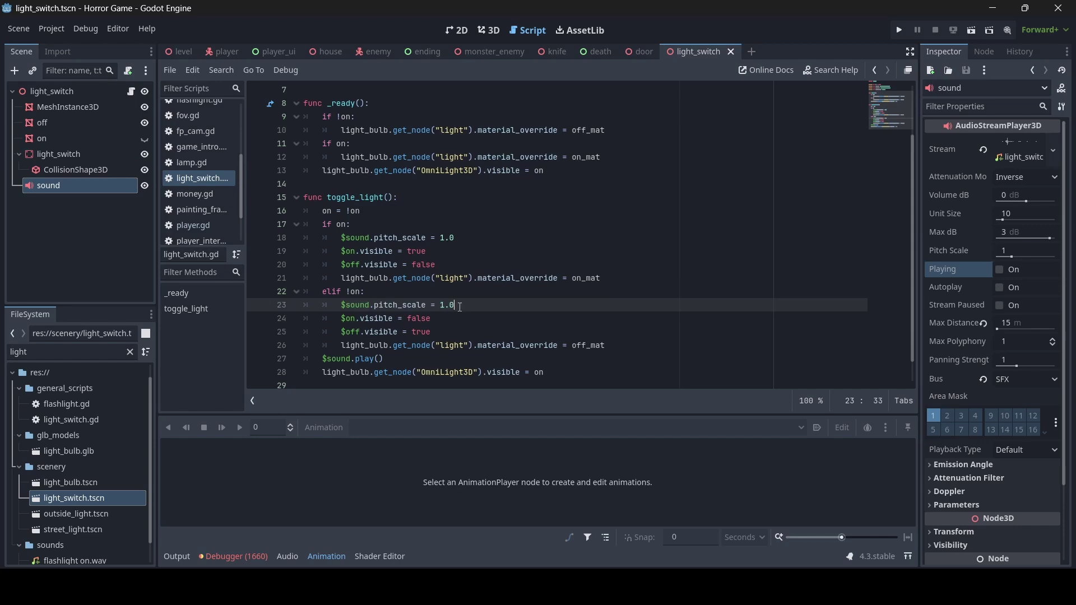
pyautogui.press('BackSpace')
pyautogui.press('BackSpace')
pyautogui.press('BackSpace')
pyautogui.write('0.8')
pyautogui.hotkey('ctrl', 's')
pyautogui.scroll(-1, 473, 306)
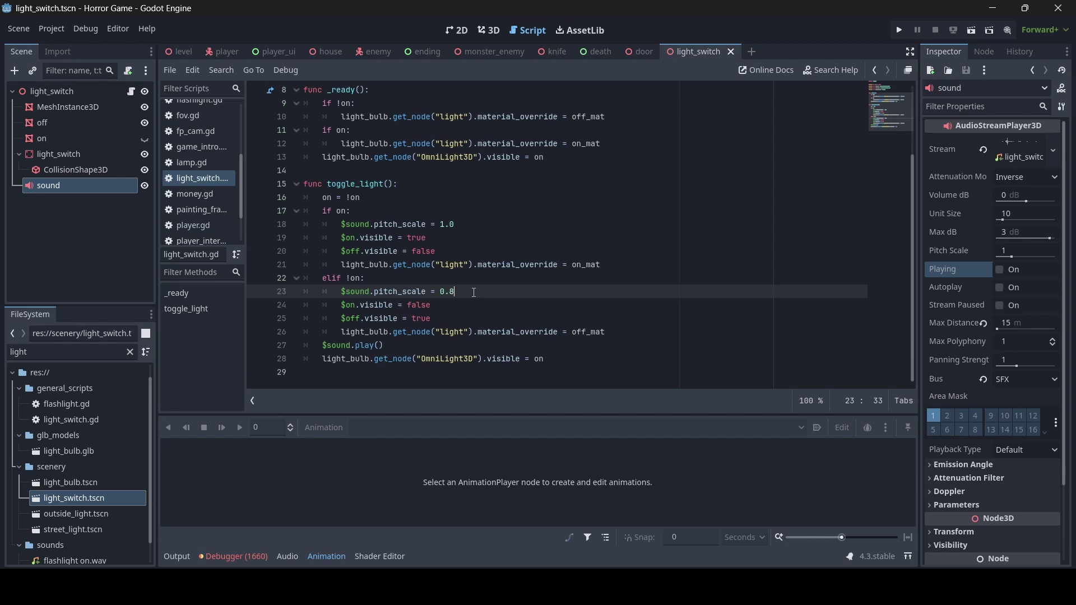
# Run the level scene and toggle the light switch in the house to test its sound.
pyautogui.click(490, 33)
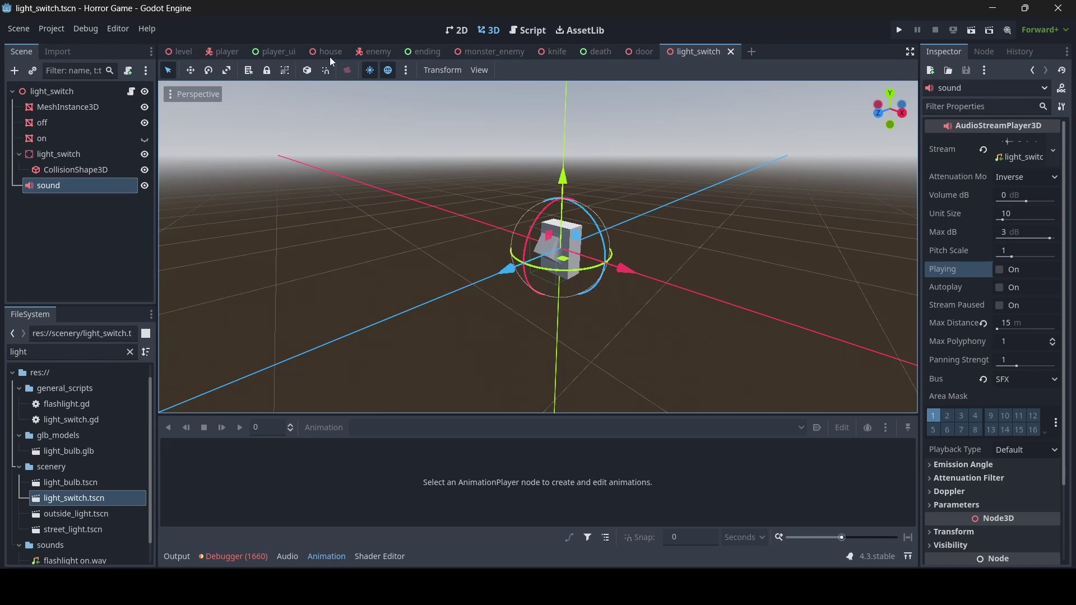
pyautogui.click(174, 51)
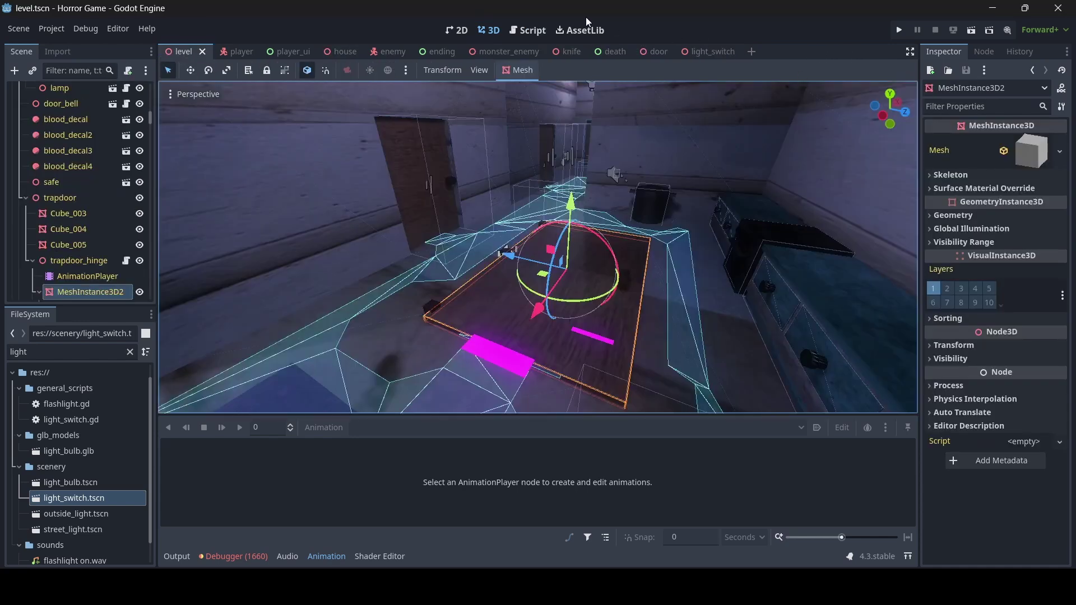
pyautogui.click(521, 29)
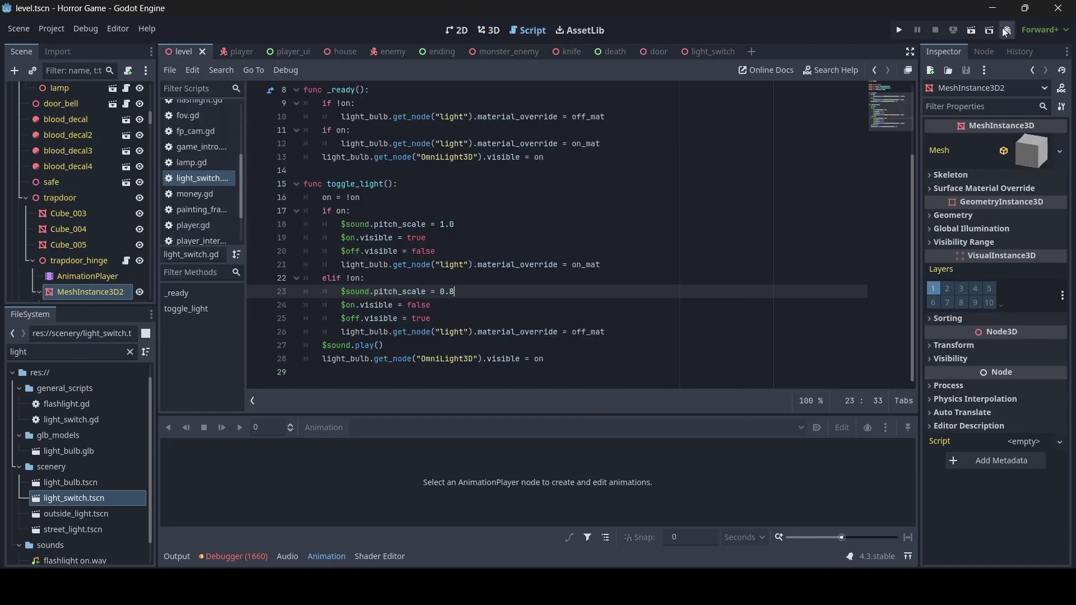
pyautogui.click(971, 30)
pyautogui.press('w')
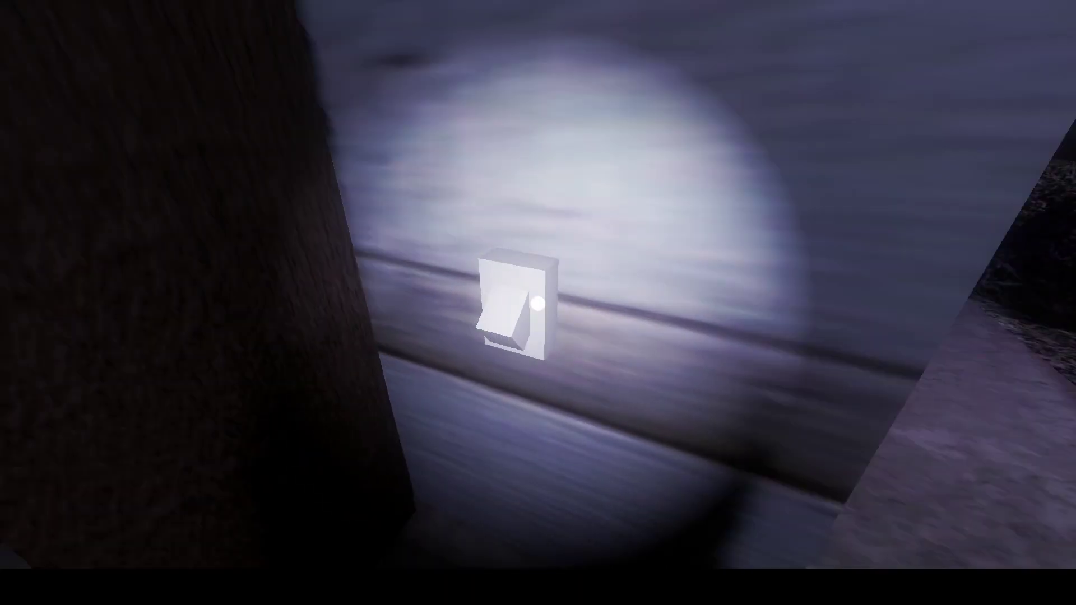
pyautogui.click(538, 302)
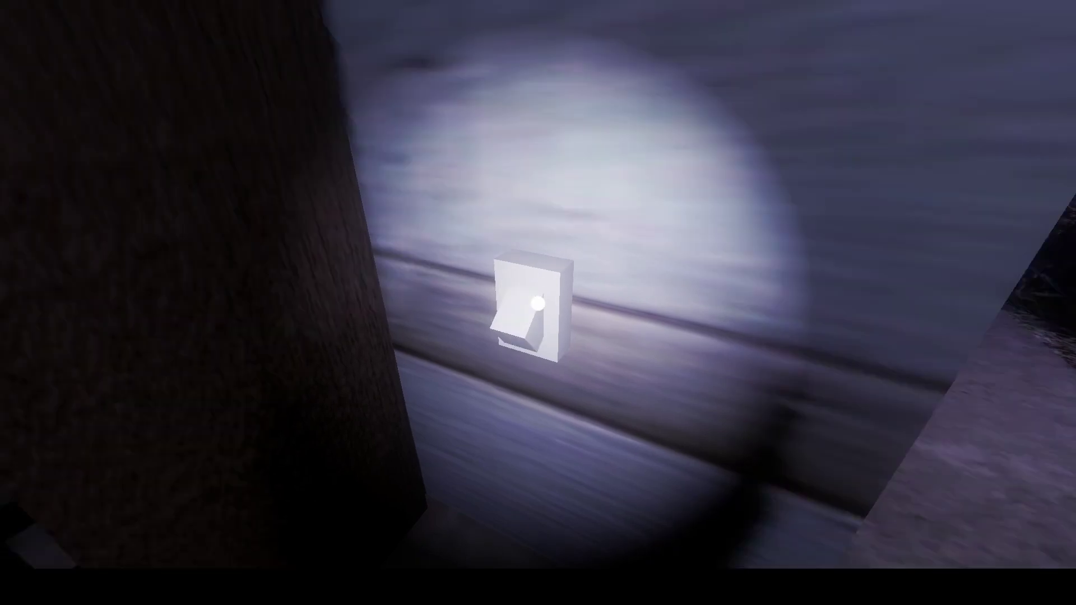
pyautogui.click(537, 302)
pyautogui.press('s')
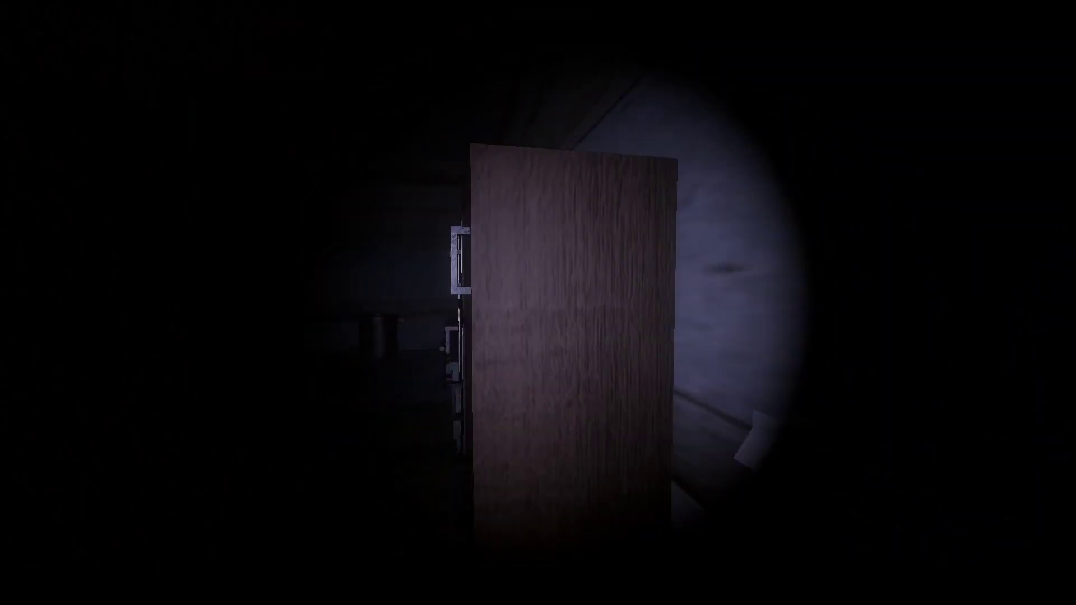